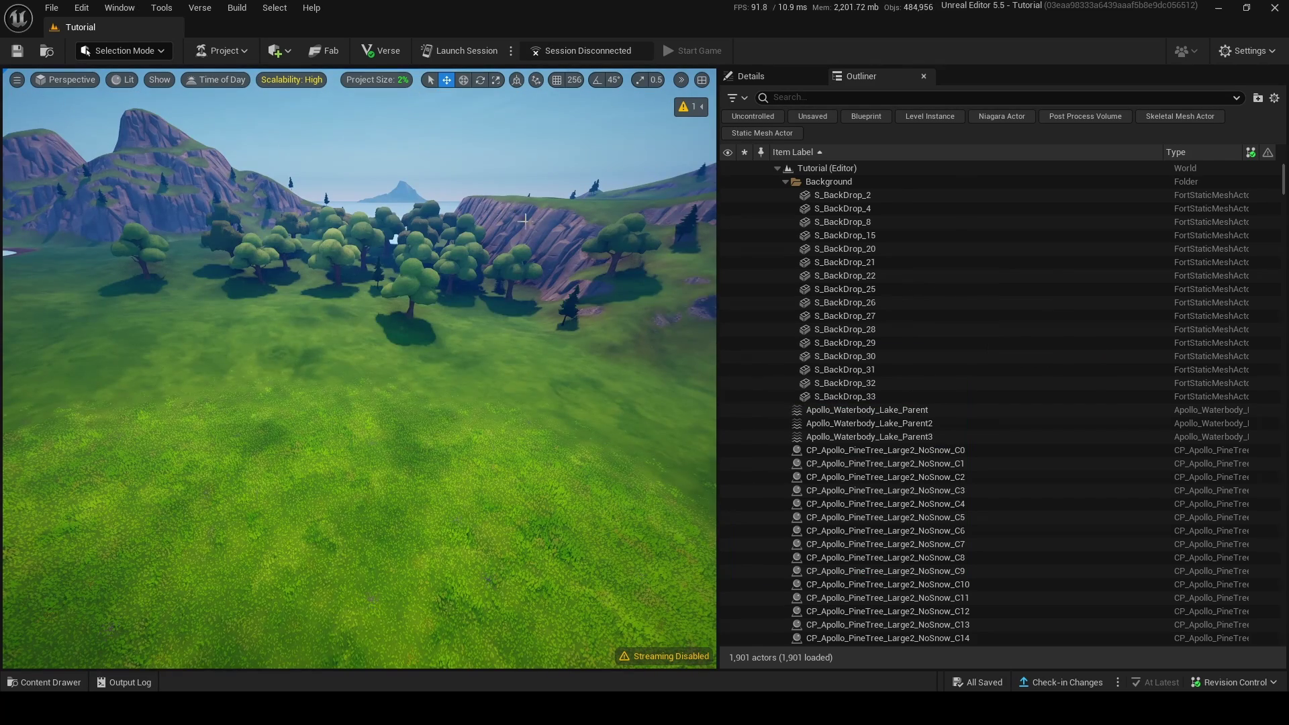
Launch a session so the island can be played in edit mode.
right_click_drag(449, 213, 1061, 179)
right_click_drag(383, 218, 621, 225)
right_click_drag(443, 254, 463, 254)
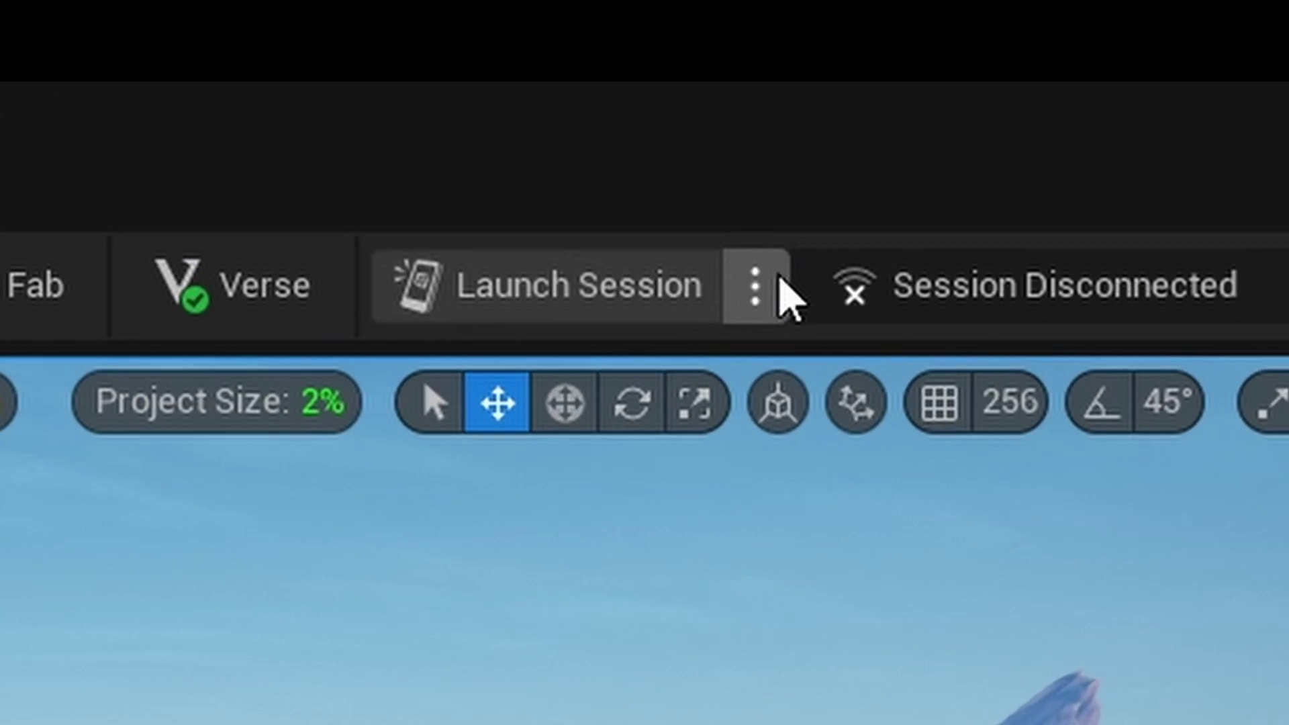
left_click(754, 286)
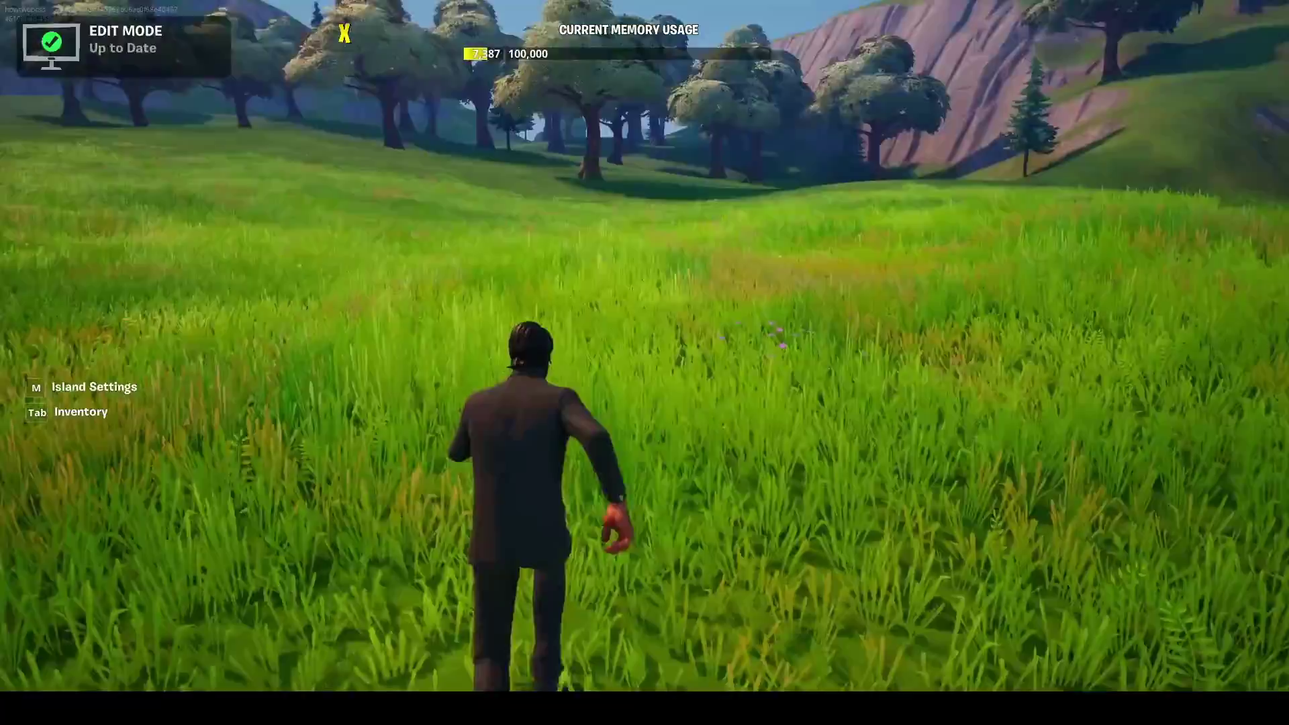
Place two garden gnome props side by side on the grass.
key("w")
key("w")
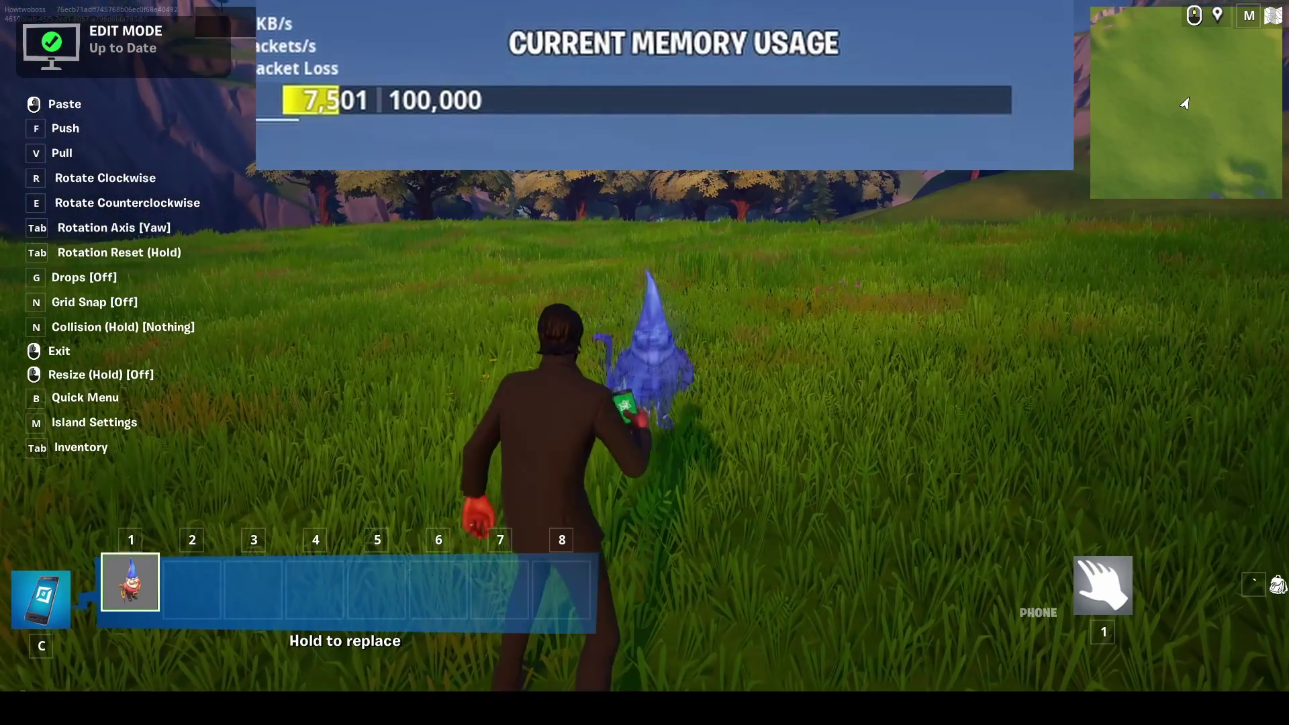
left_click(1185, 103)
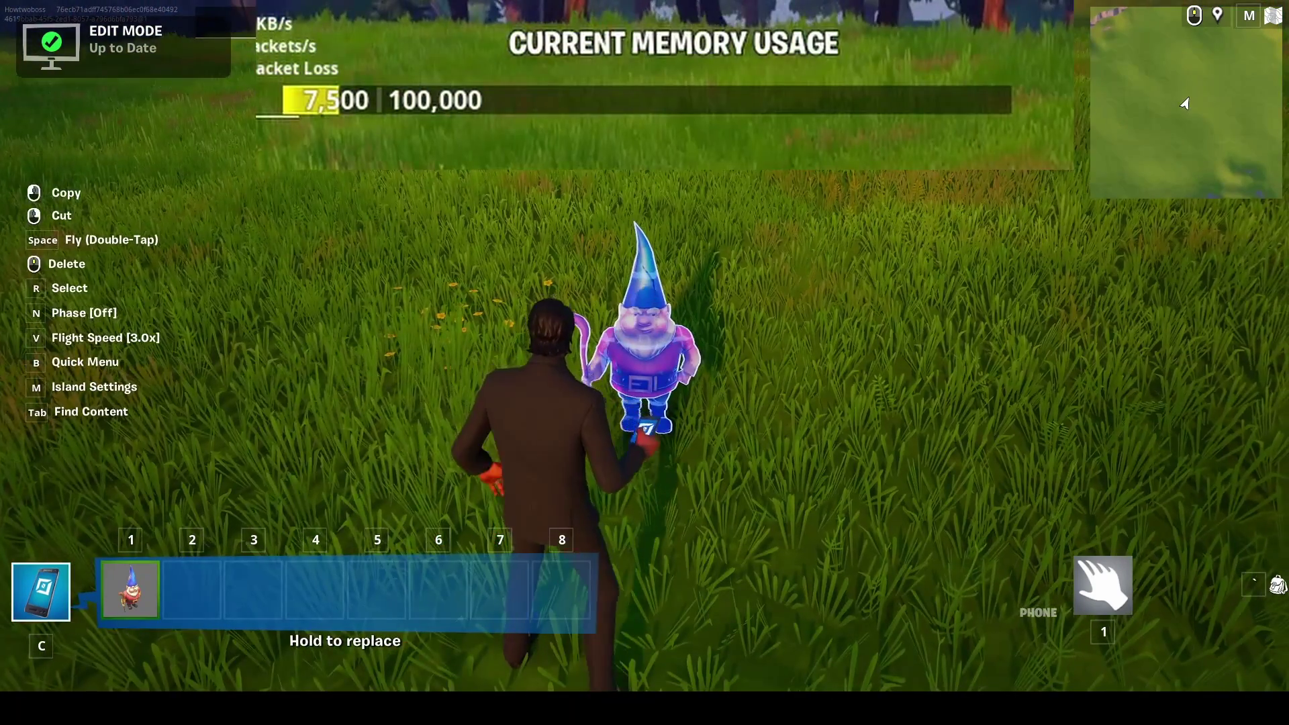
left_click(1186, 104)
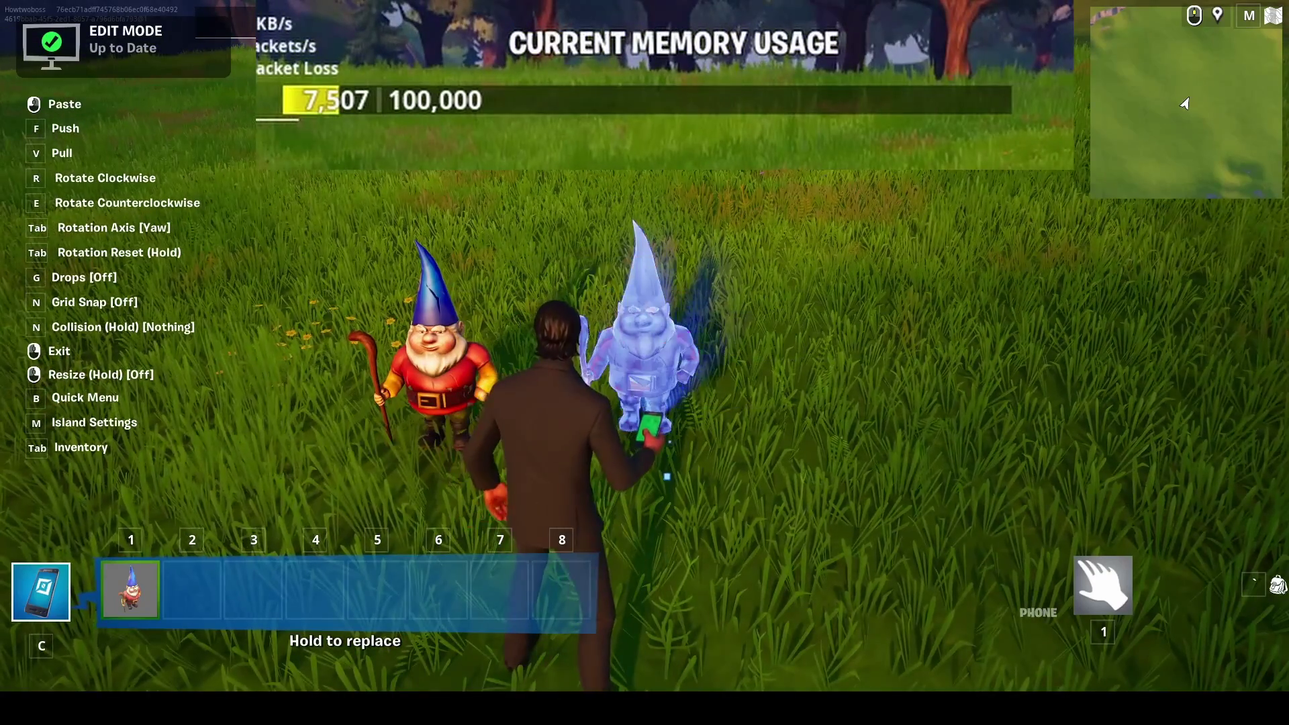
key("c")
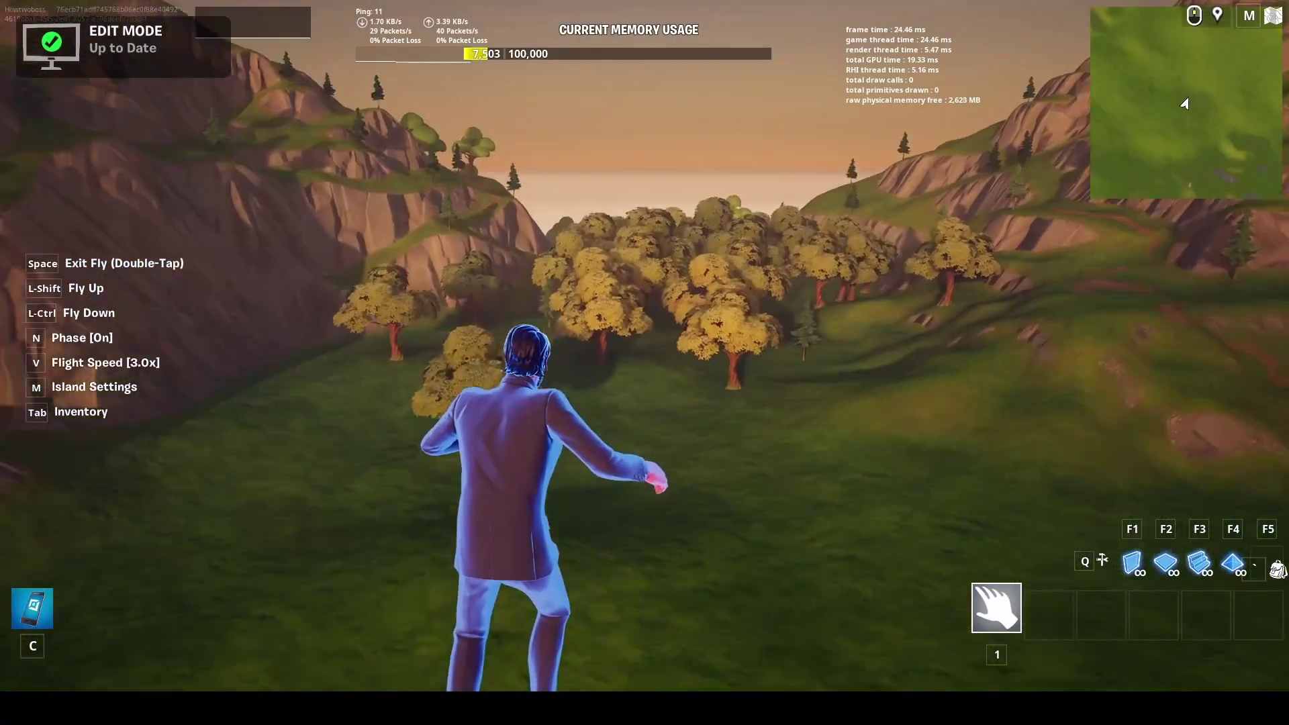
key("w")
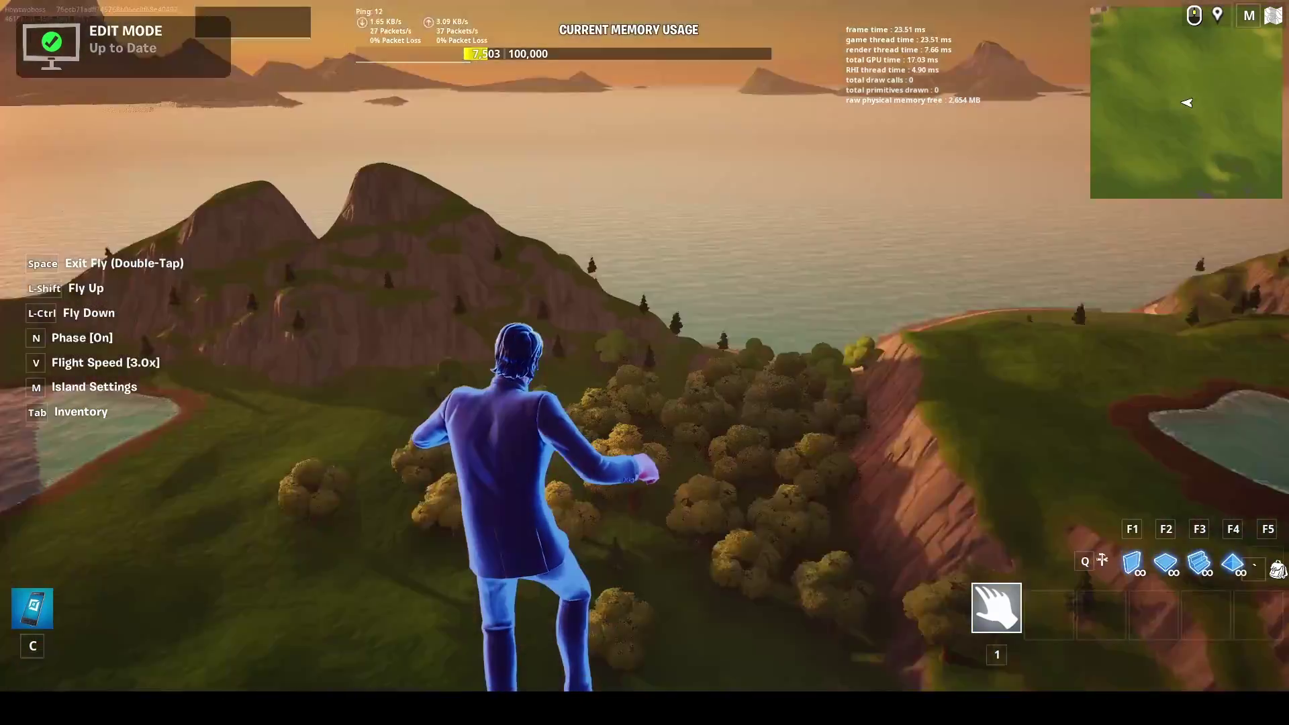
key("w")
key("a")
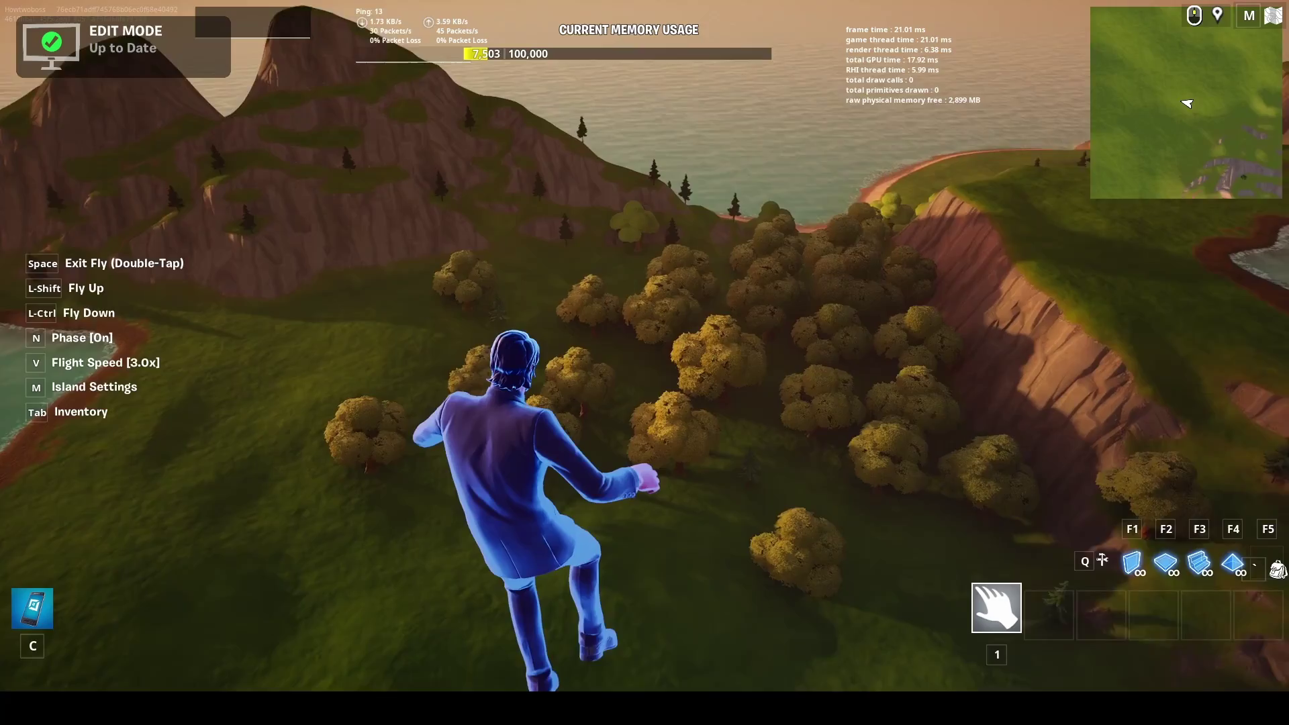
key("a")
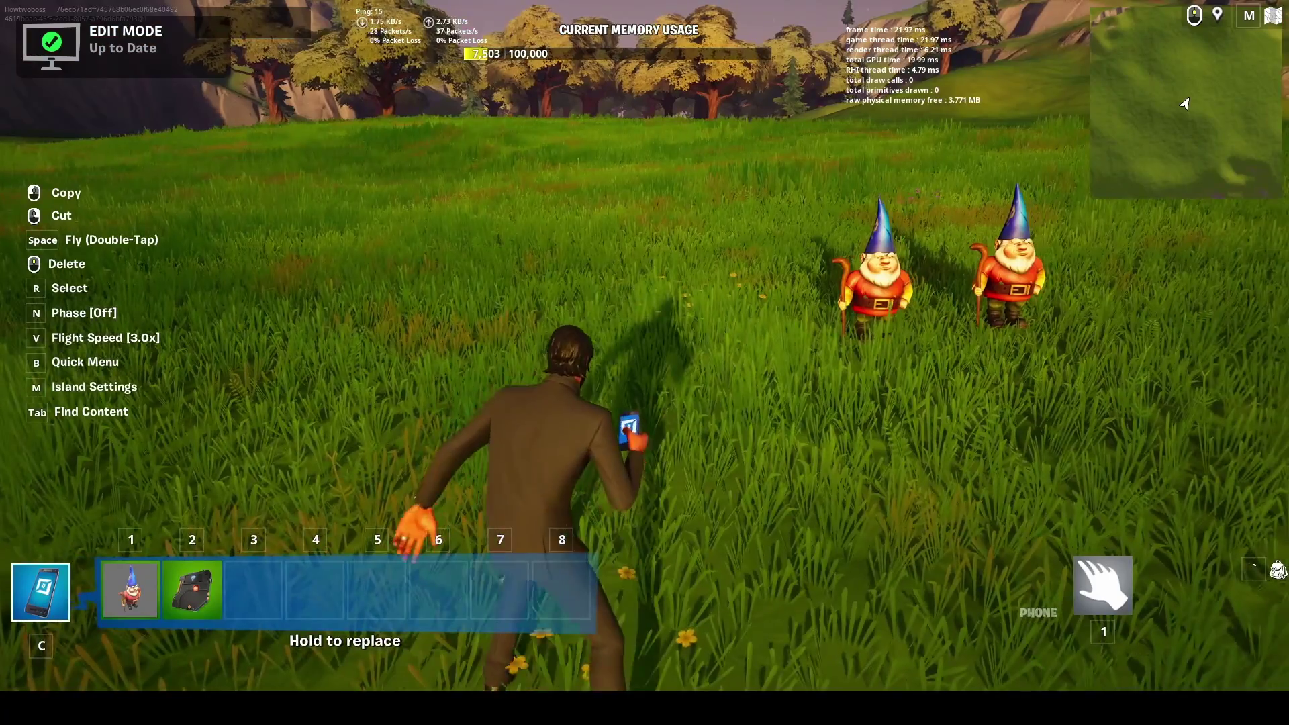
Place a row of four trigger devices on the grass in front of the two gnomes.
left_click(645, 363)
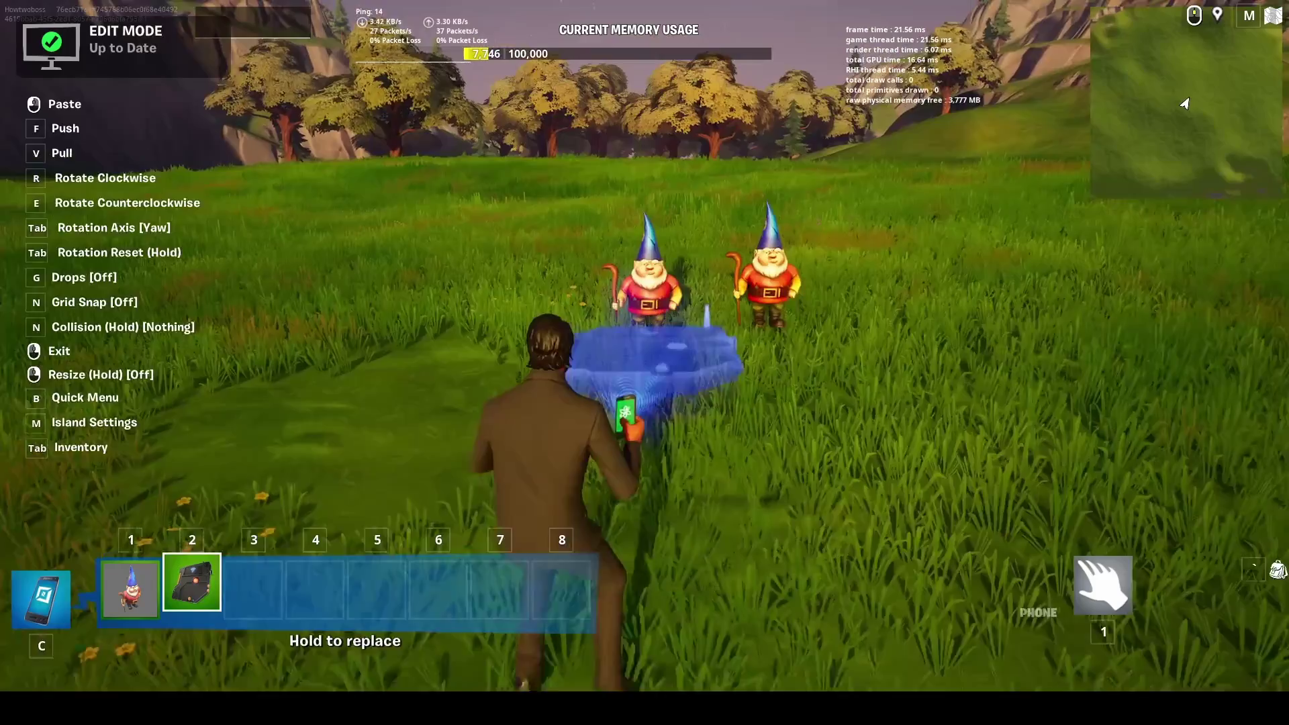
left_click(645, 363)
key("d")
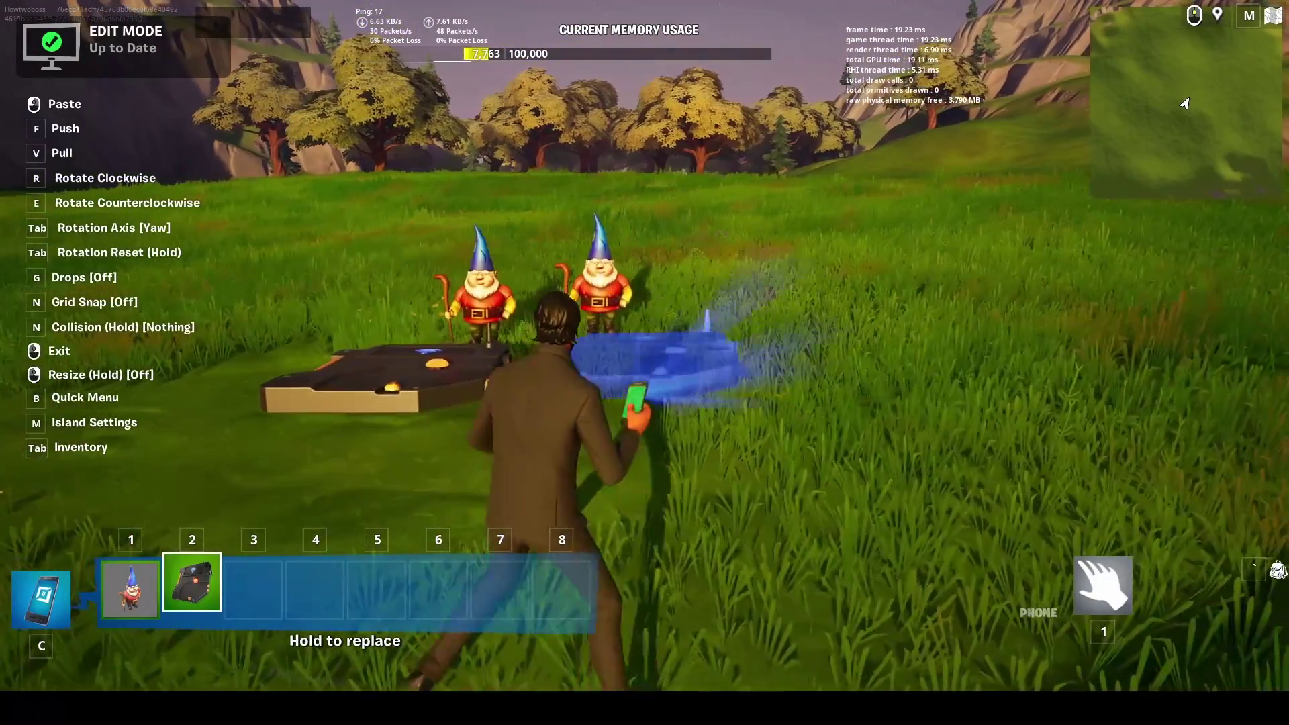
left_click(645, 363)
key("d")
left_click(645, 363)
key("d")
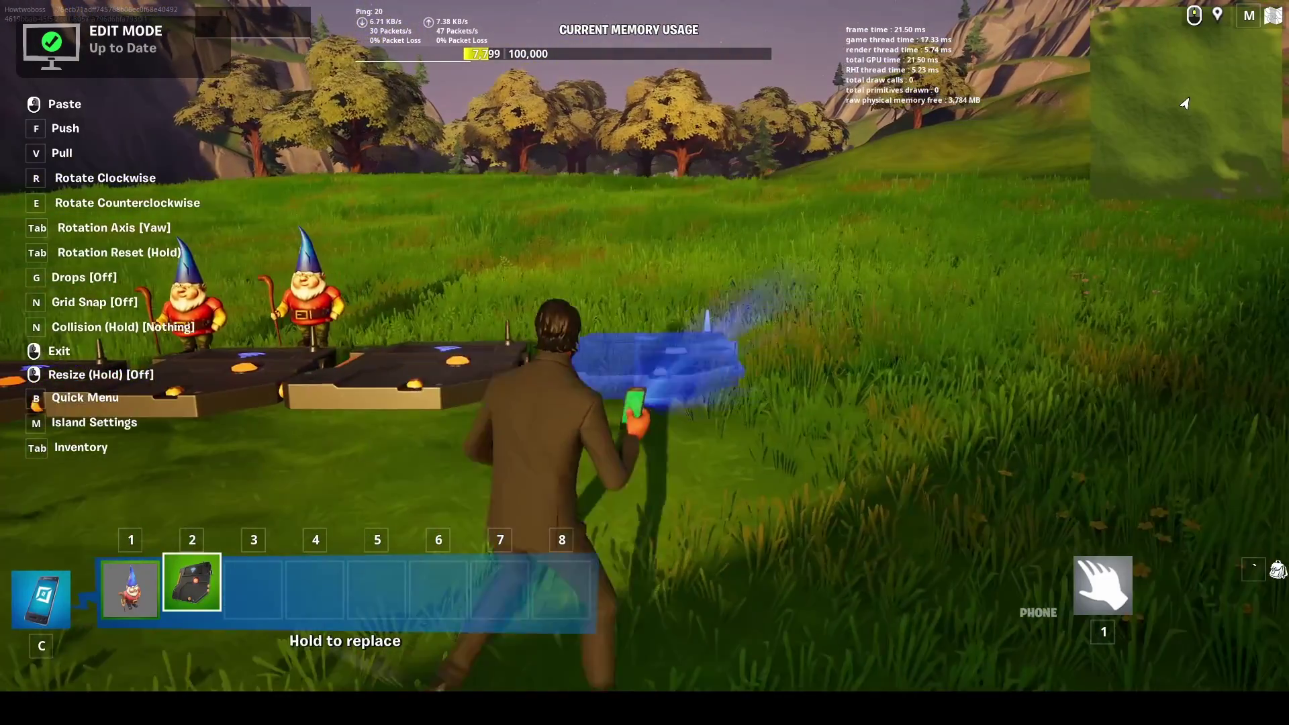
left_click(645, 362)
key("1")
key("a")
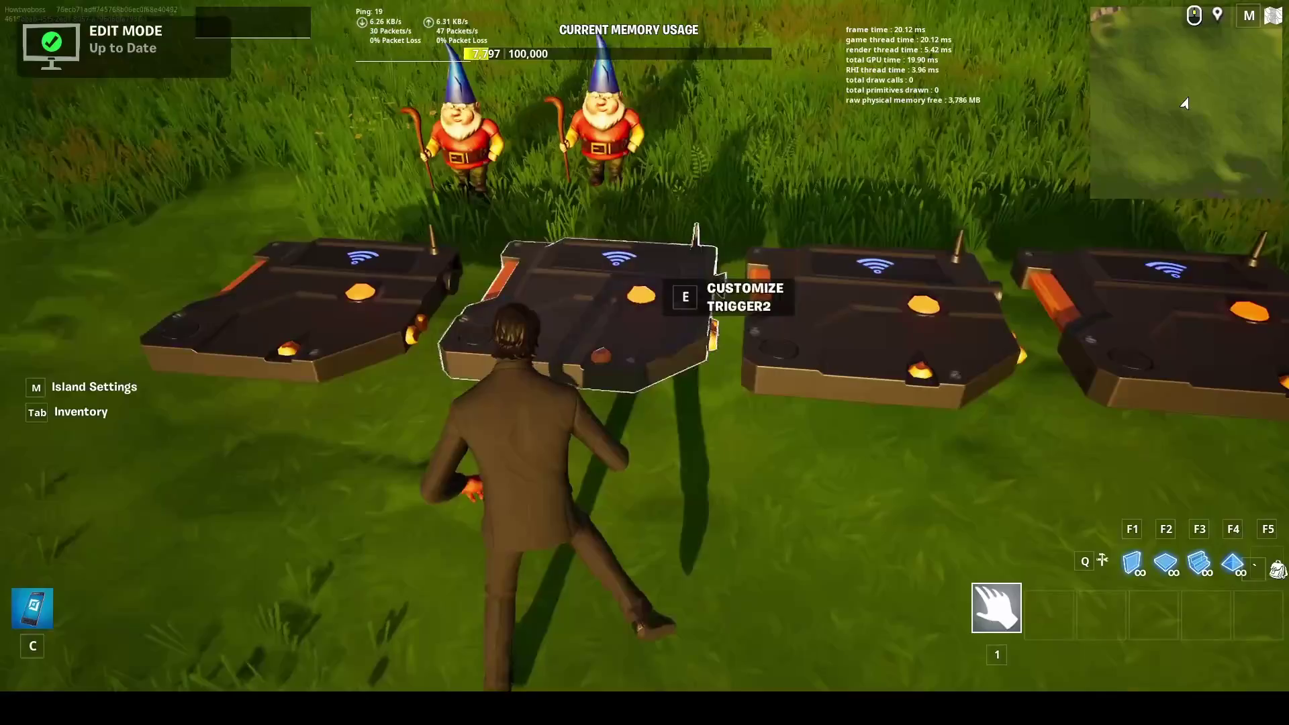
key("c")
left_click(645, 363)
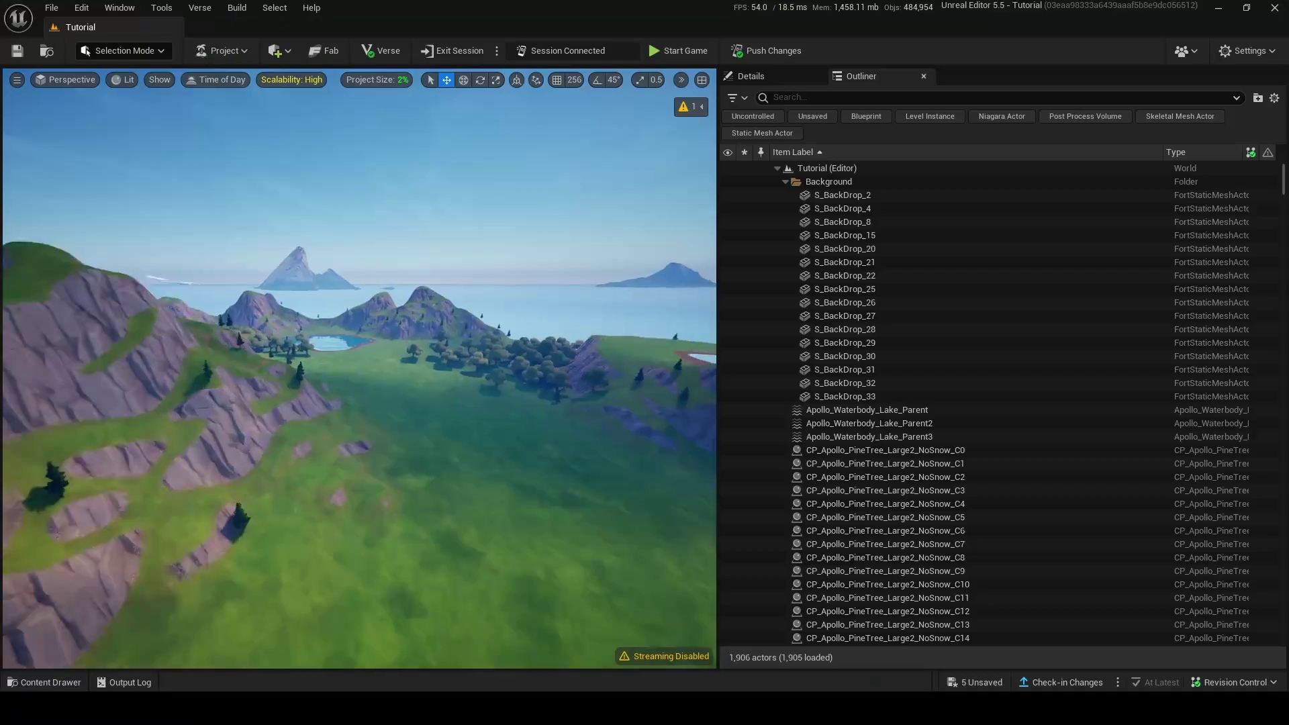
Open the detailed breakdown of the project's download size.
key("w")
right_click_drag(487, 347, 613, 354)
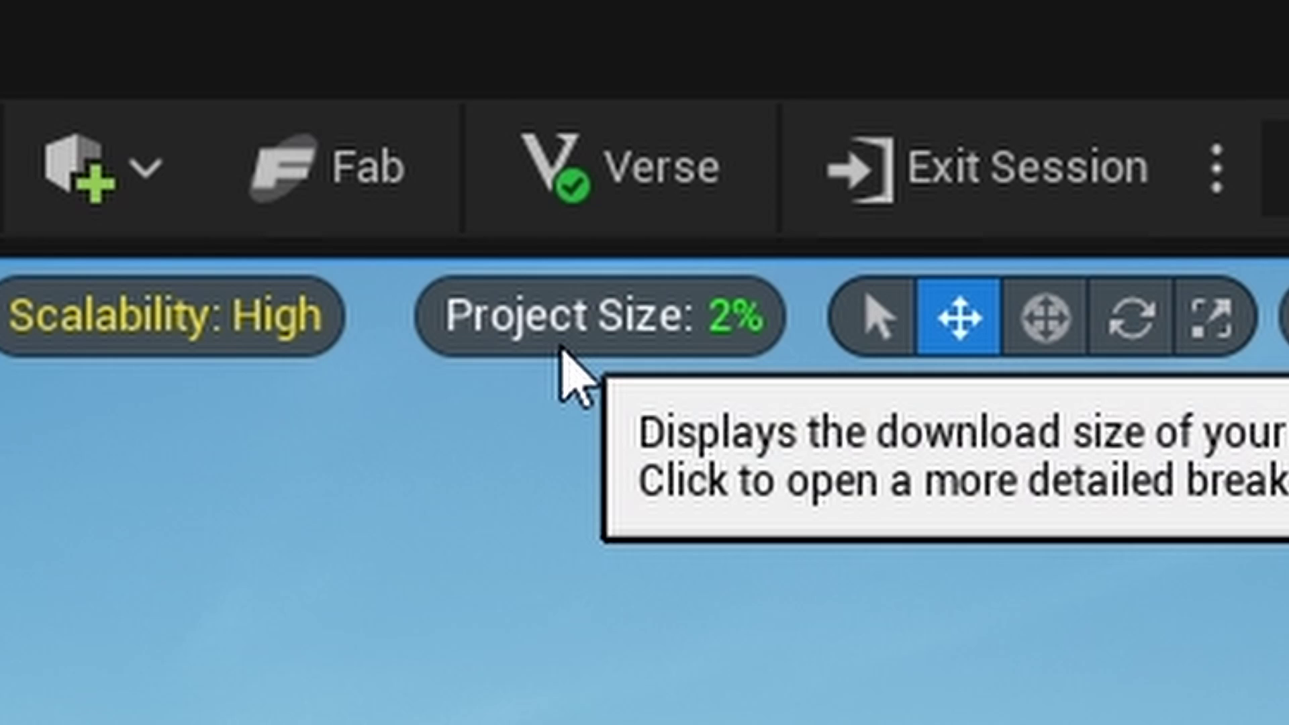
left_click(561, 344)
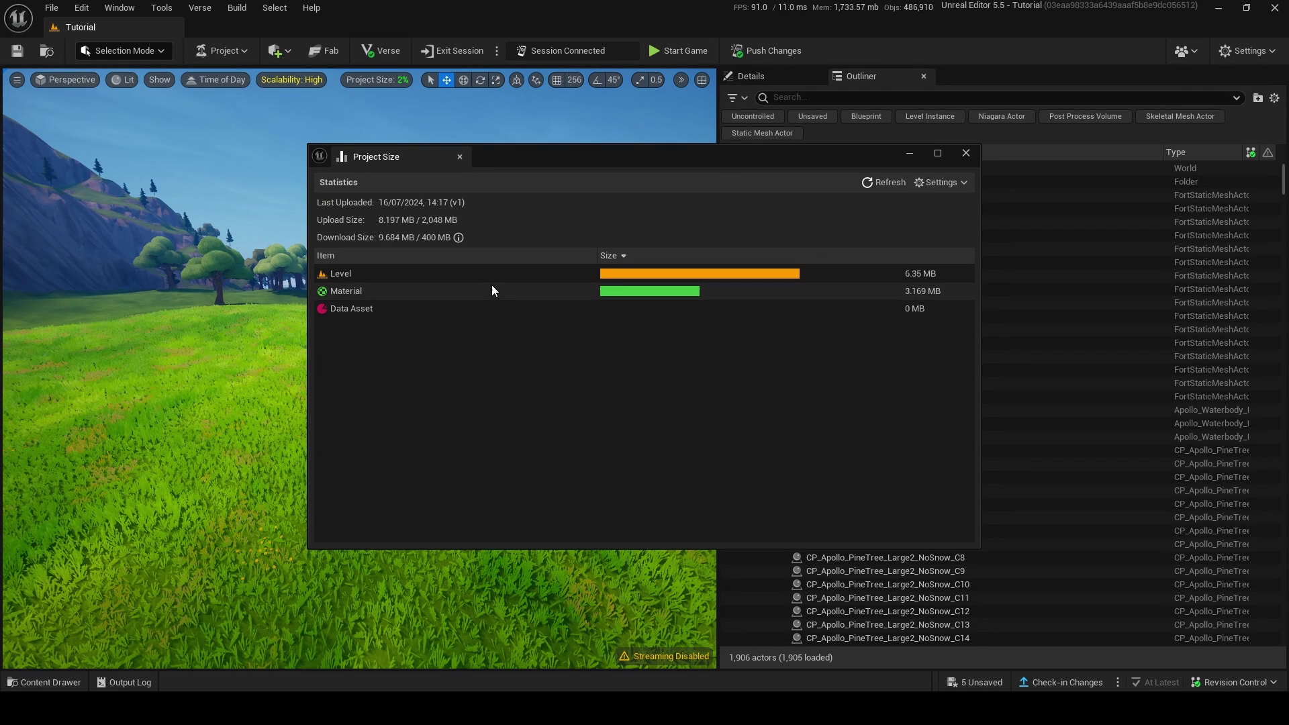
Examine which asset types can be created in the Tutorial Content folder, including the Blueprint, Material and World categories.
key("ctrl+space")
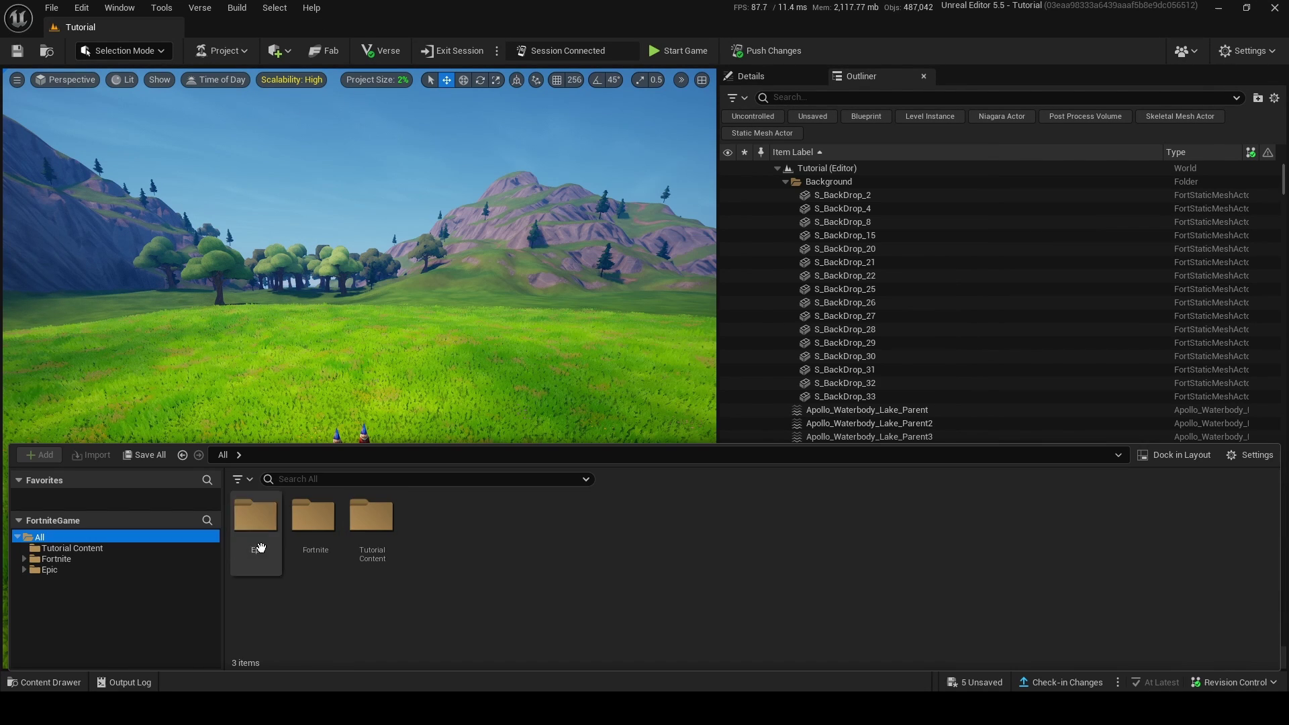
left_click(169, 559)
left_click(169, 548)
right_click(439, 544)
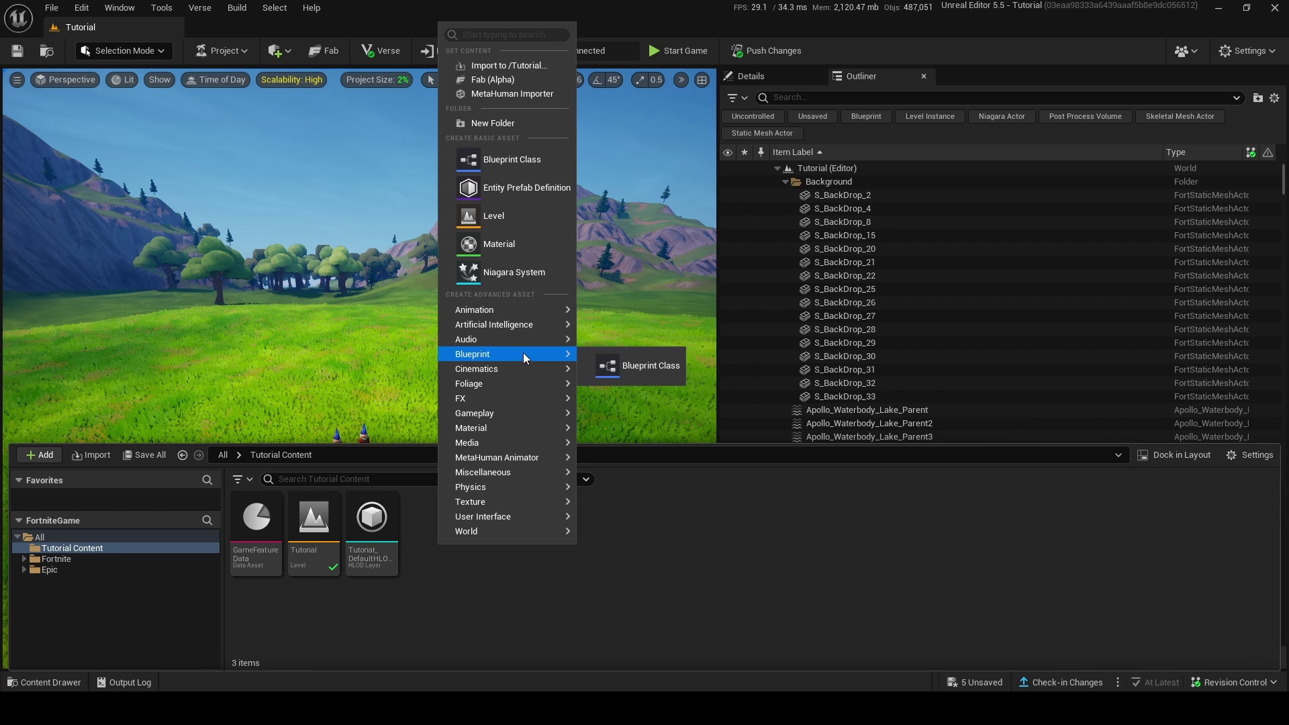
mouse_move(511, 384)
left_click(451, 555)
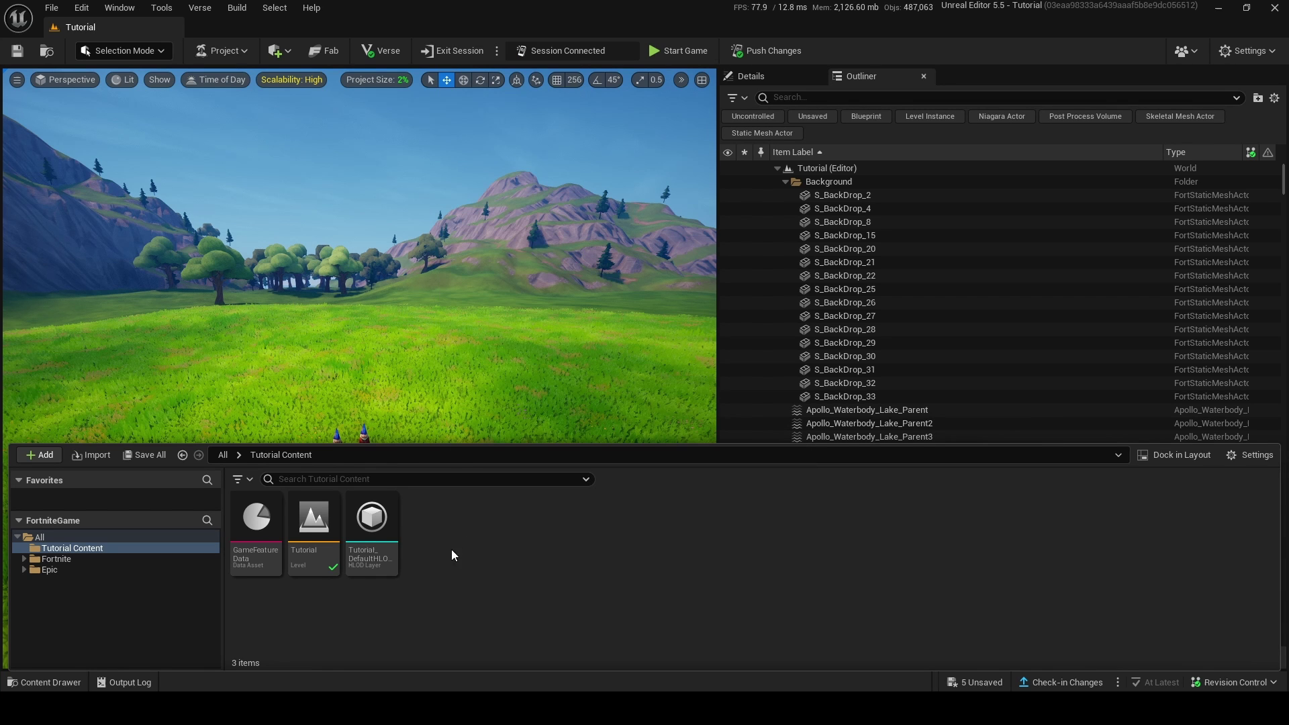
right_click(472, 548)
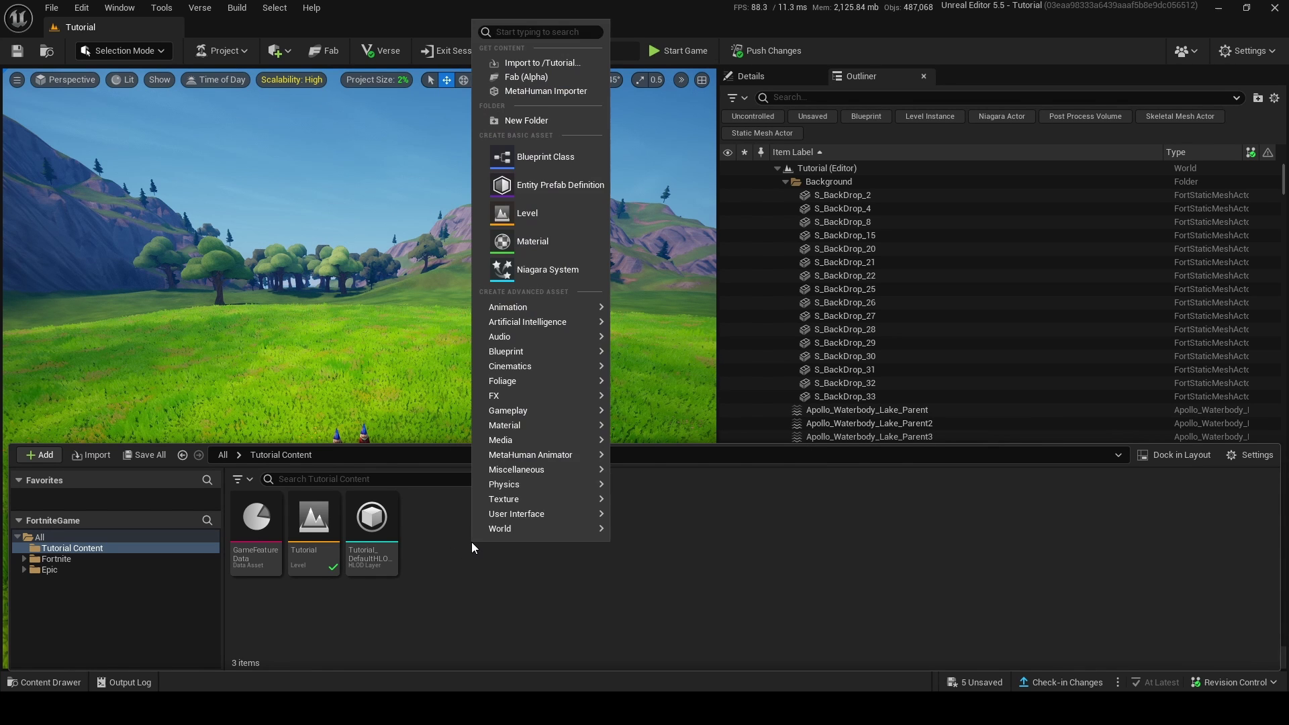
mouse_move(537, 425)
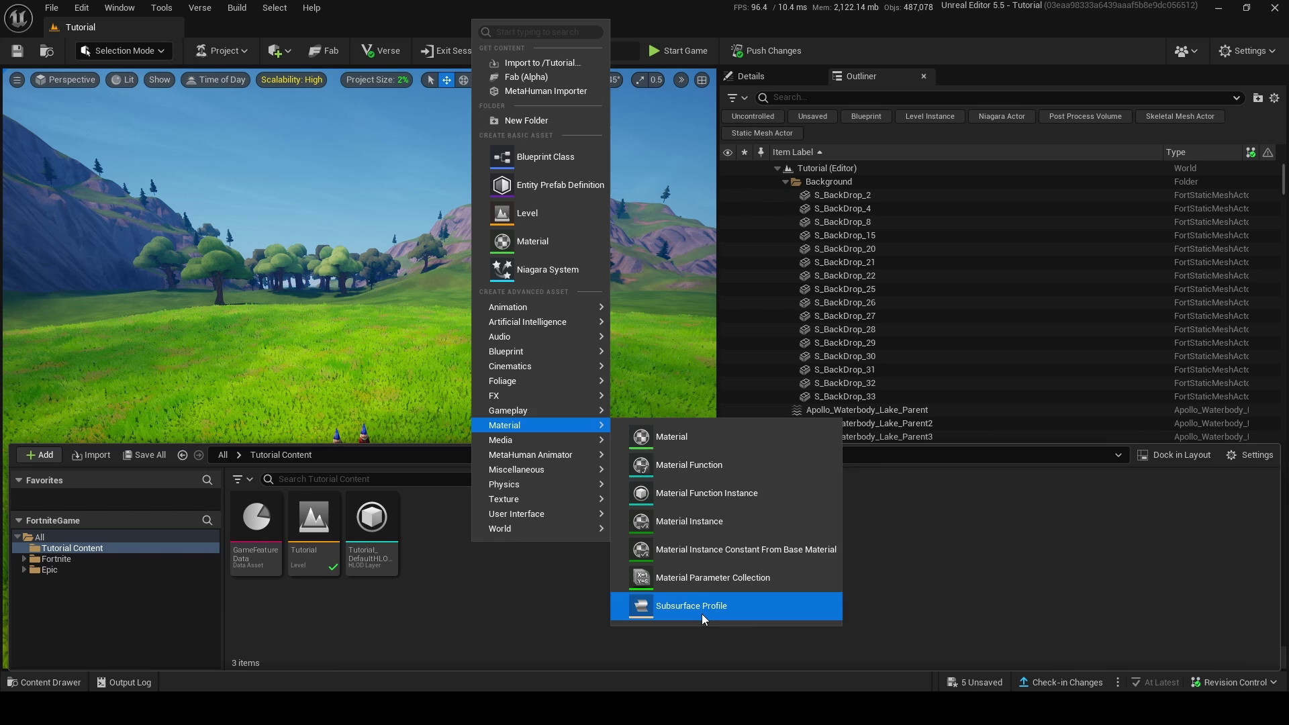
mouse_move(550, 530)
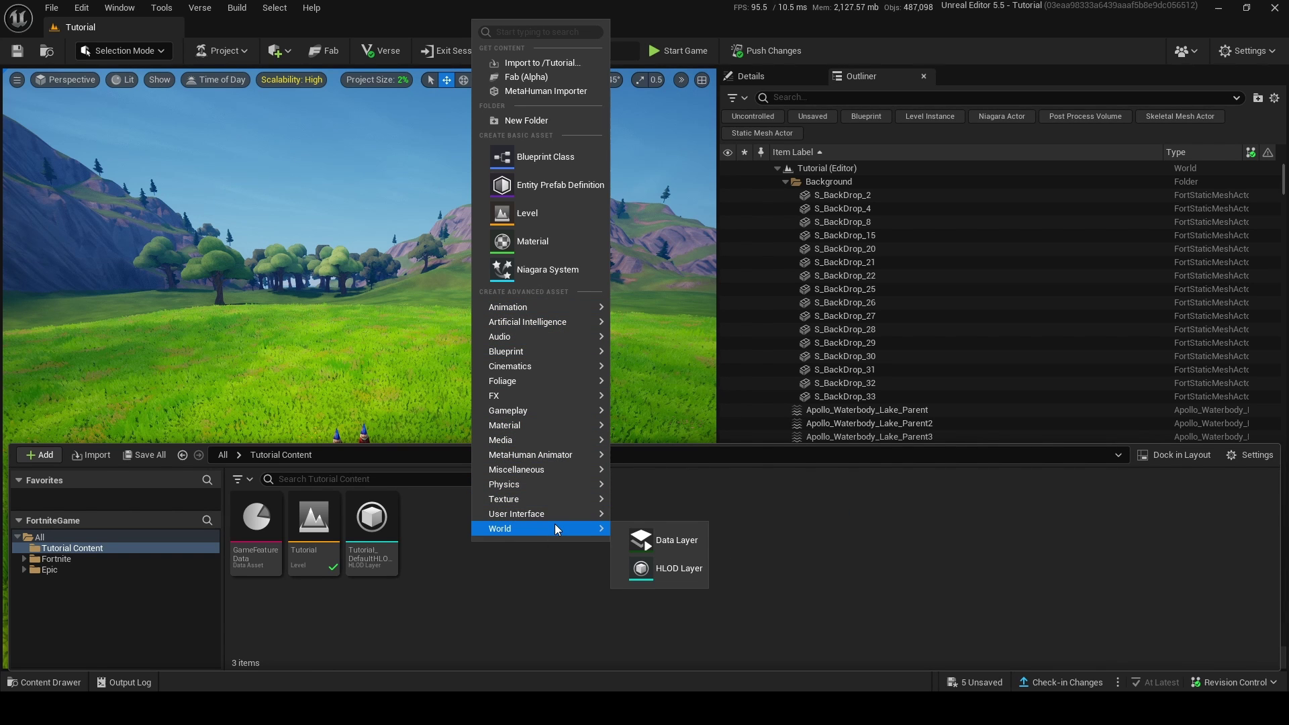
left_click(453, 565)
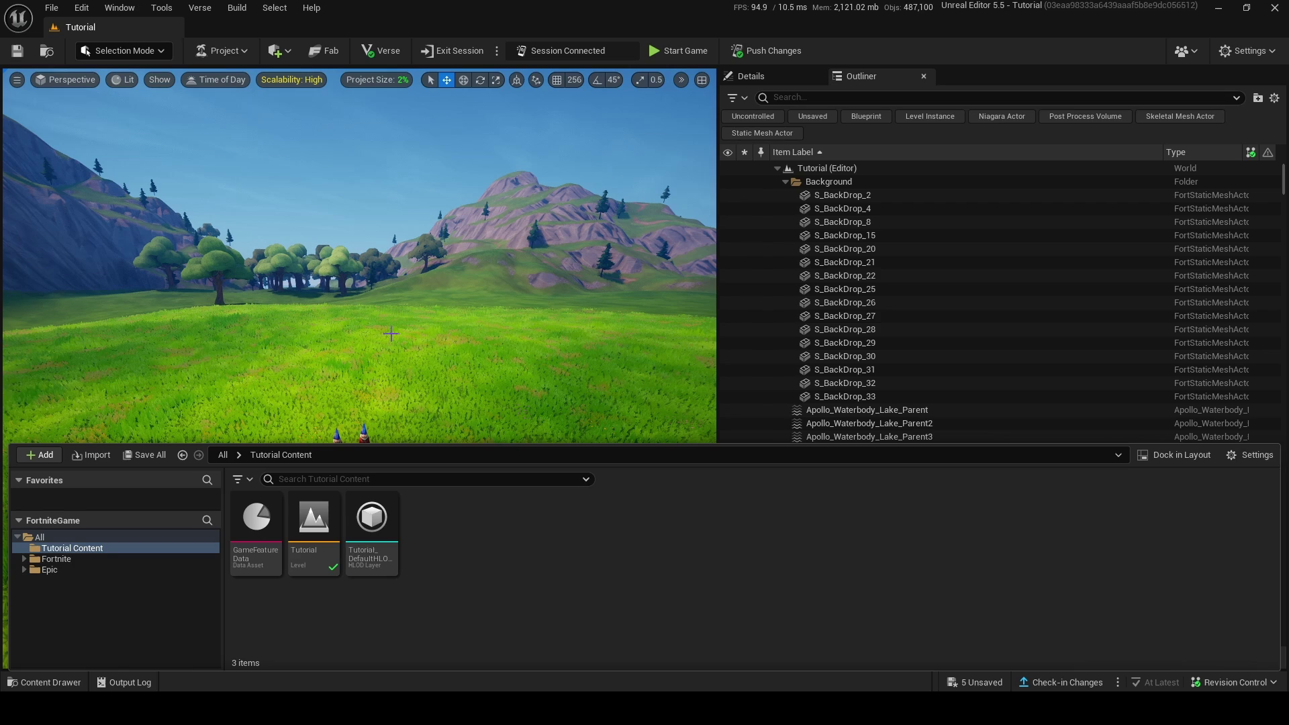
Review the project size breakdown again and minimize its window.
left_click(406, 79)
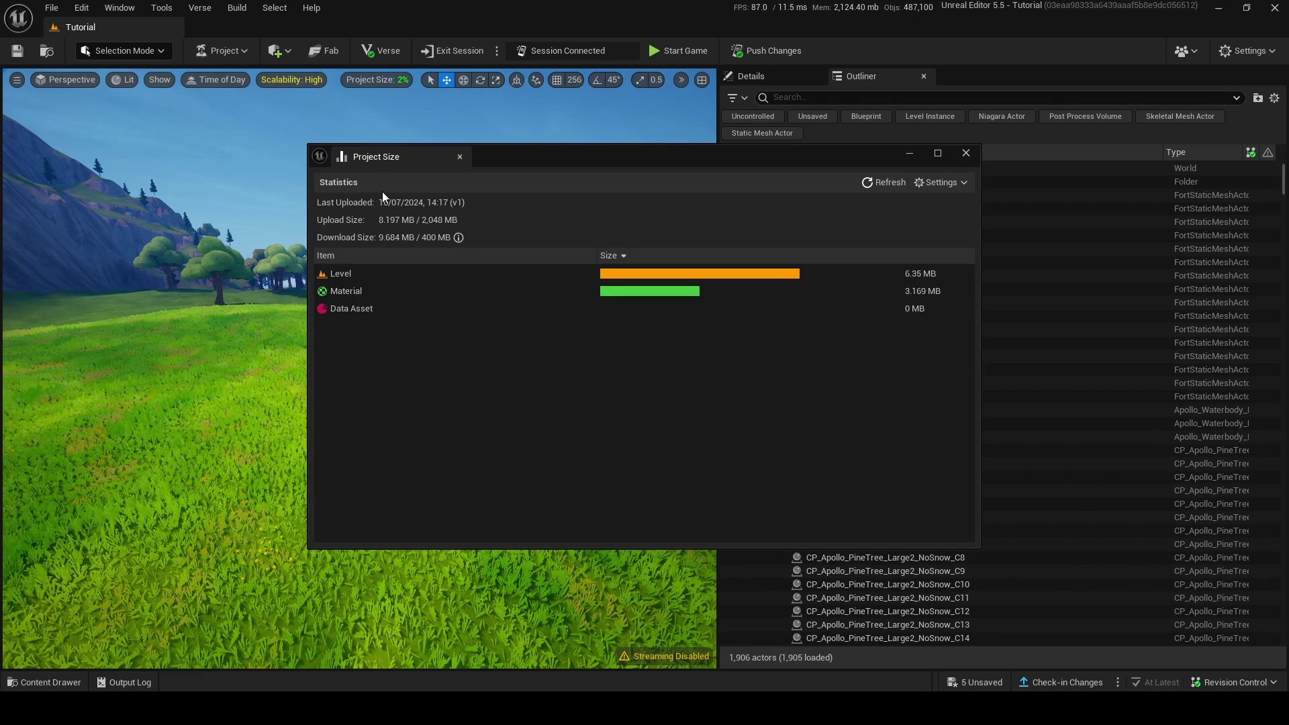
left_click(908, 154)
Open the Statistics audit window to view the level's actor memory stats.
mouse_move(437, 269)
right_mouse_down()
mouse_move(436, 236)
mouse_move(436, 247)
right_mouse_up()
key("w")
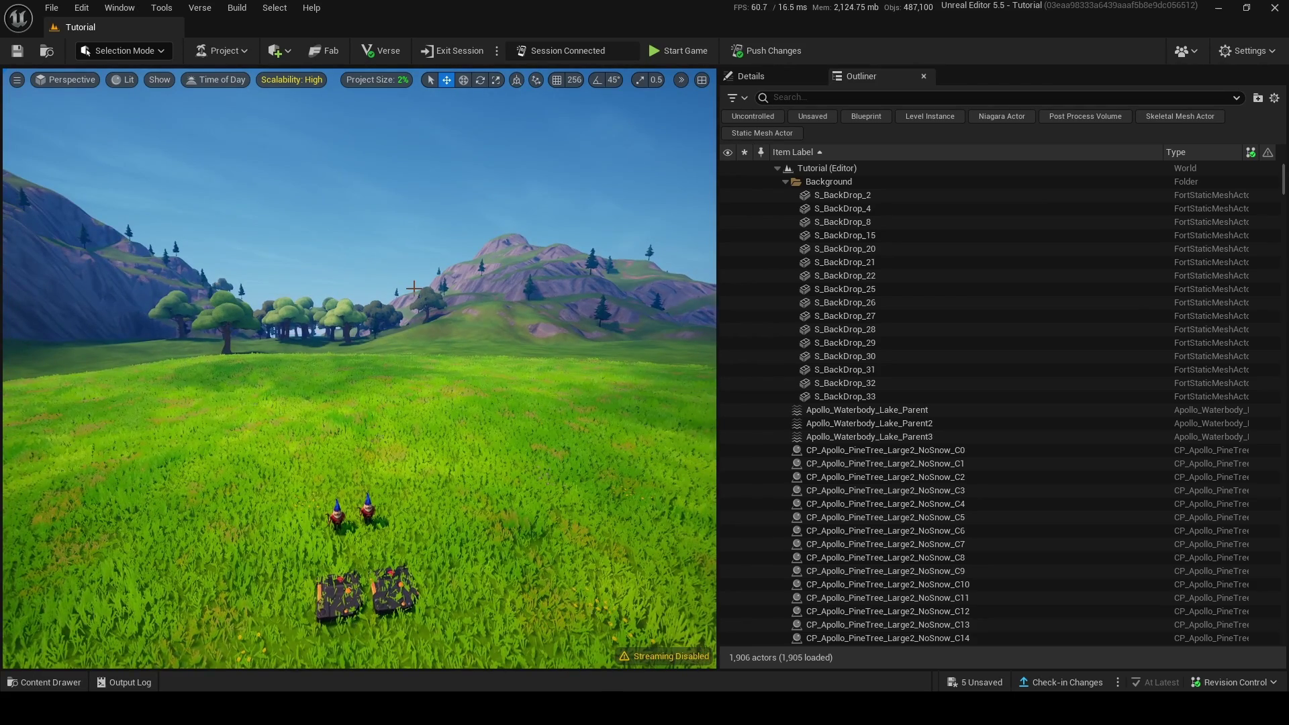
key("d")
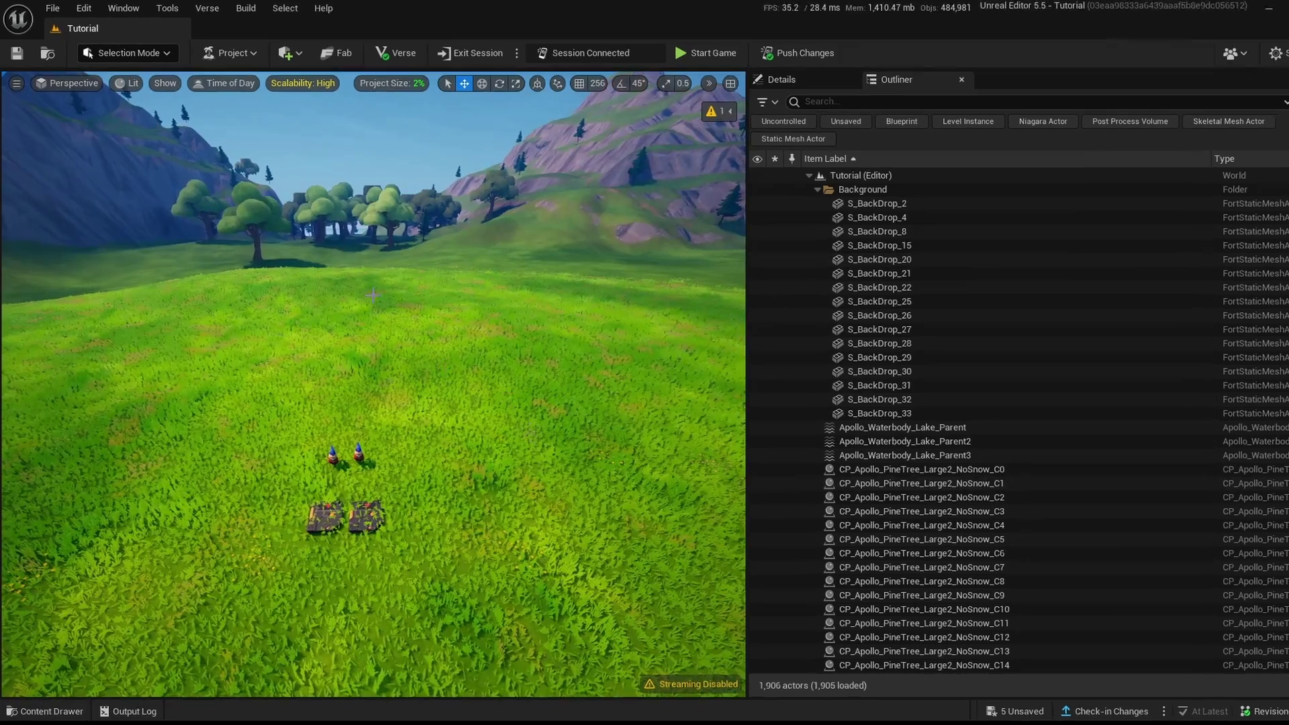
key("w")
right_click_drag(374, 295, 379, 258)
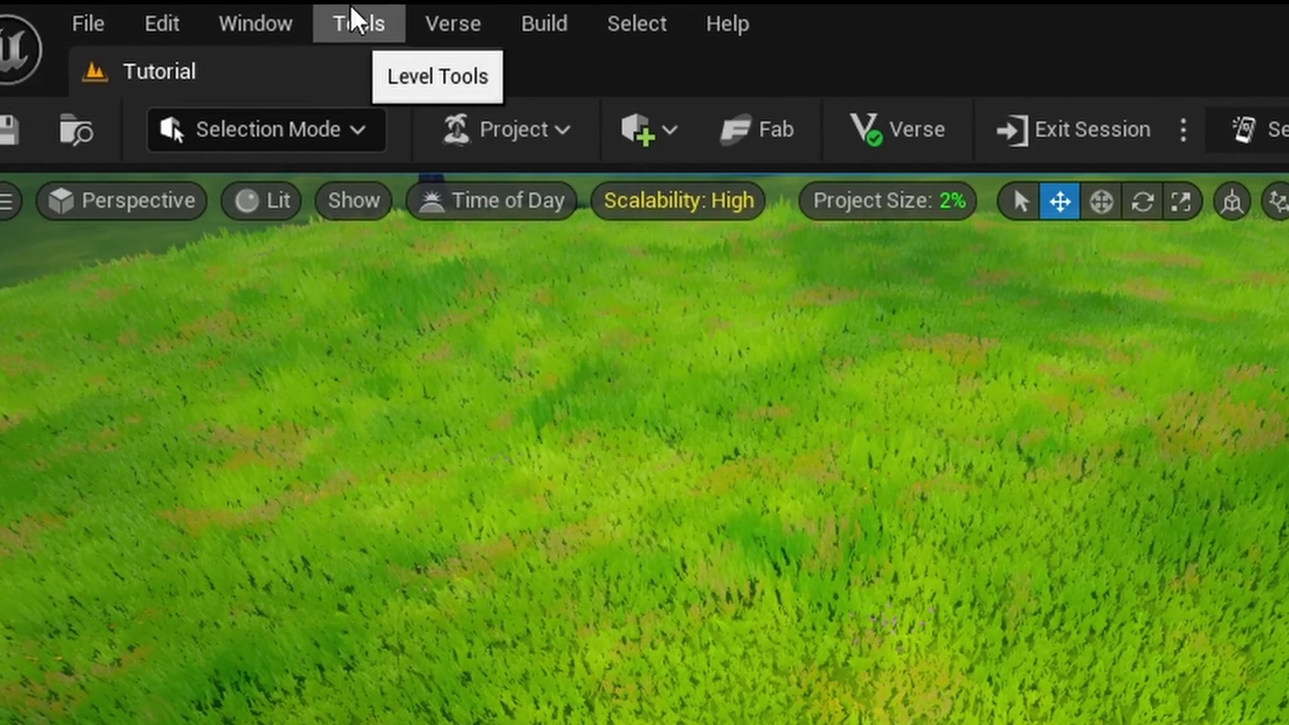
left_click(304, 19)
mouse_move(388, 260)
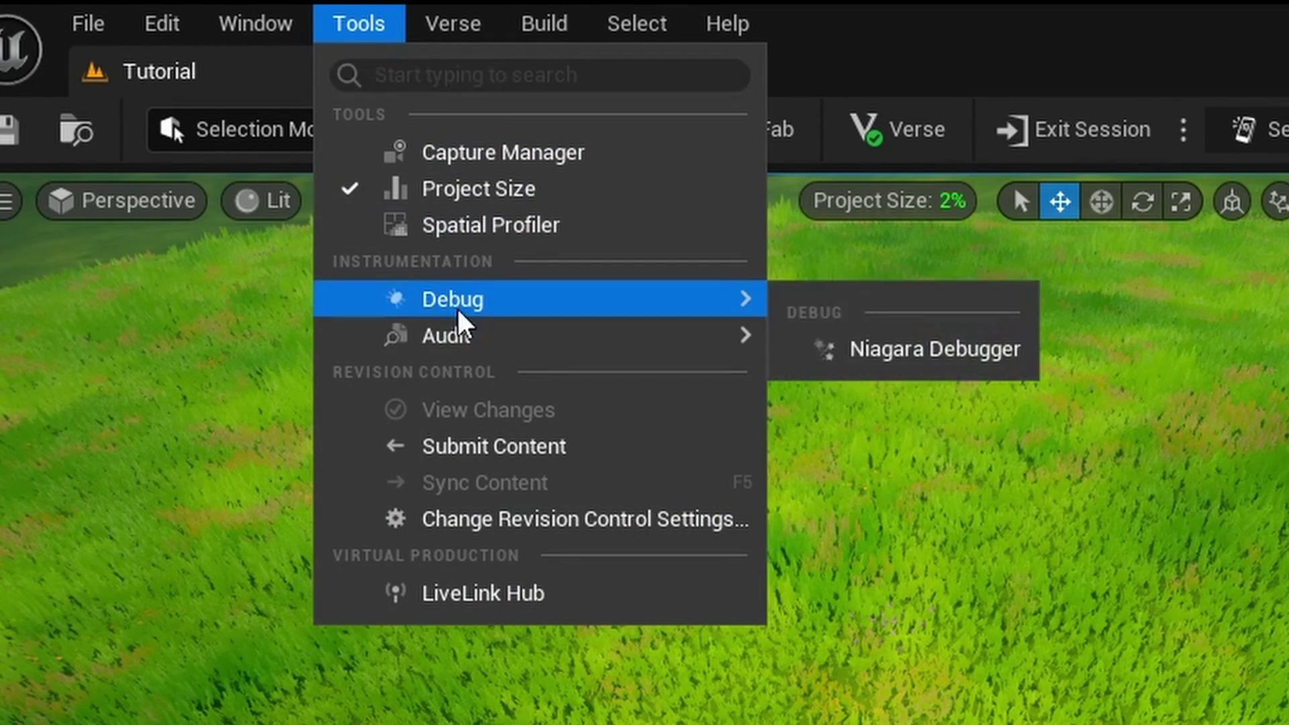
mouse_move(526, 342)
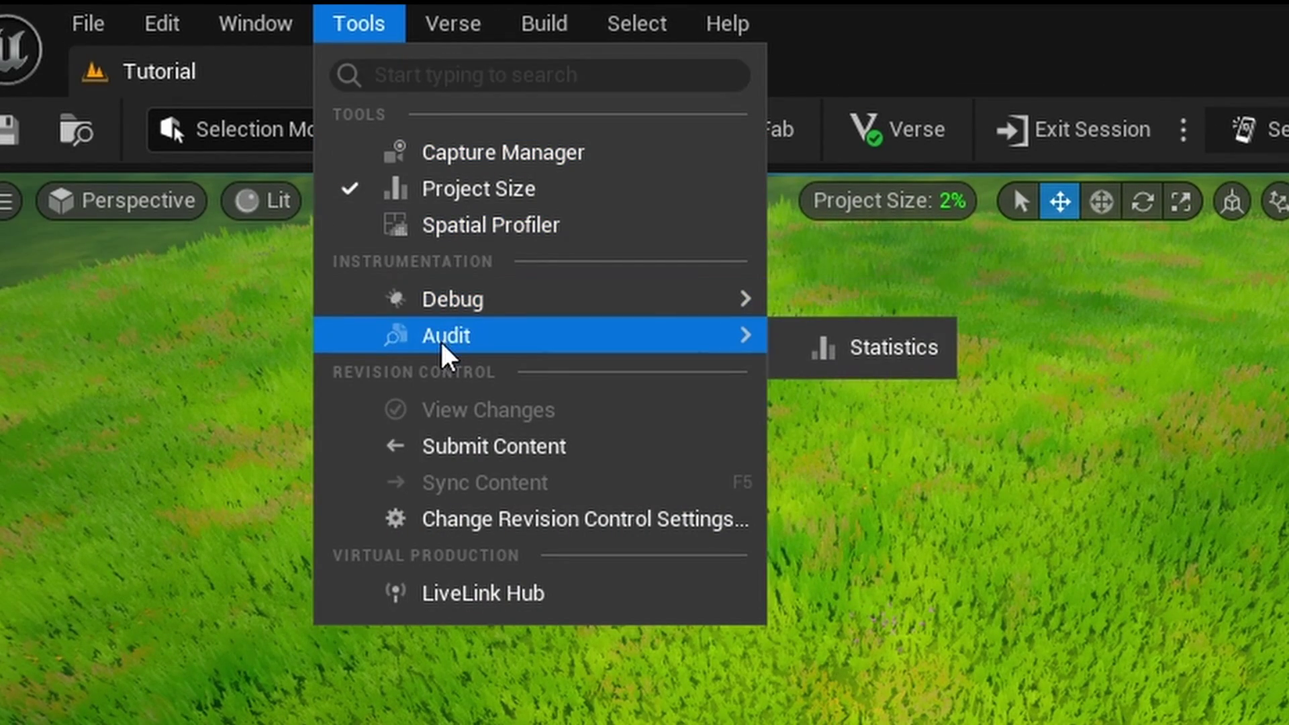
left_click(877, 354)
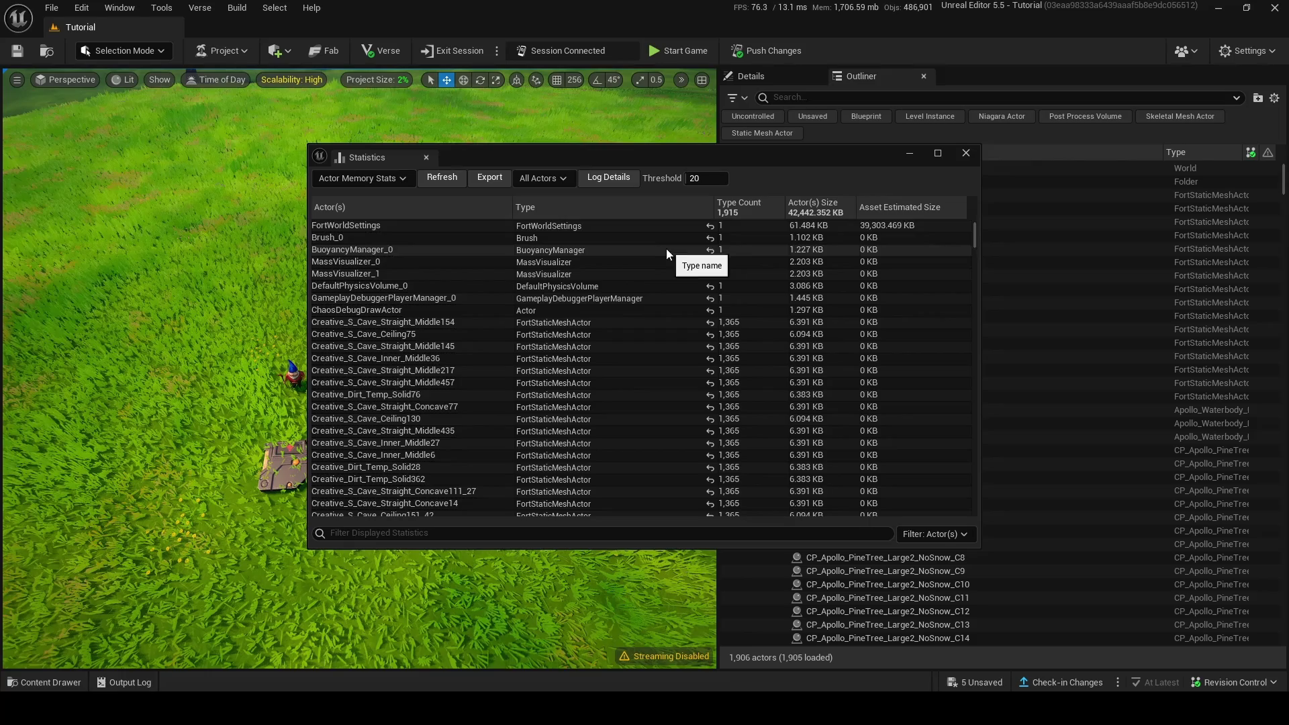
Examine the actor memory list sorted by type count and by actor size.
left_click_drag(974, 233, 980, 511)
left_click(742, 207)
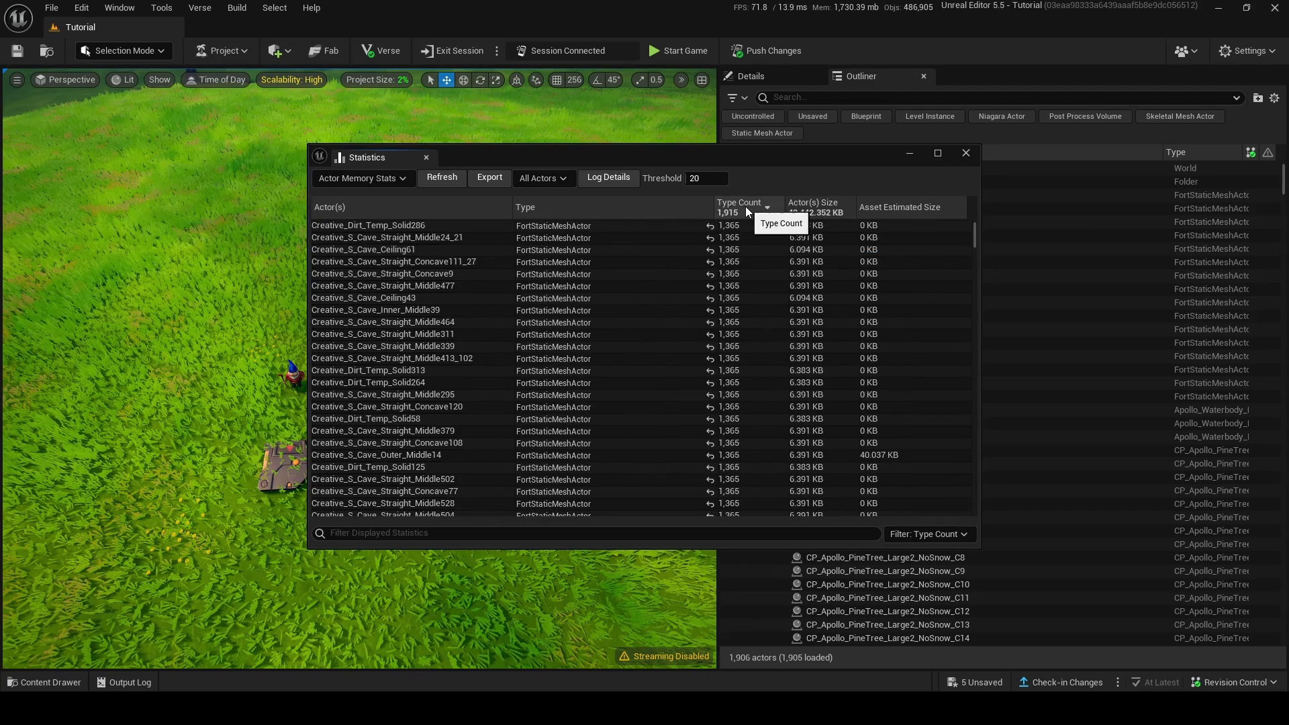
scroll(617, 333, "down", 7)
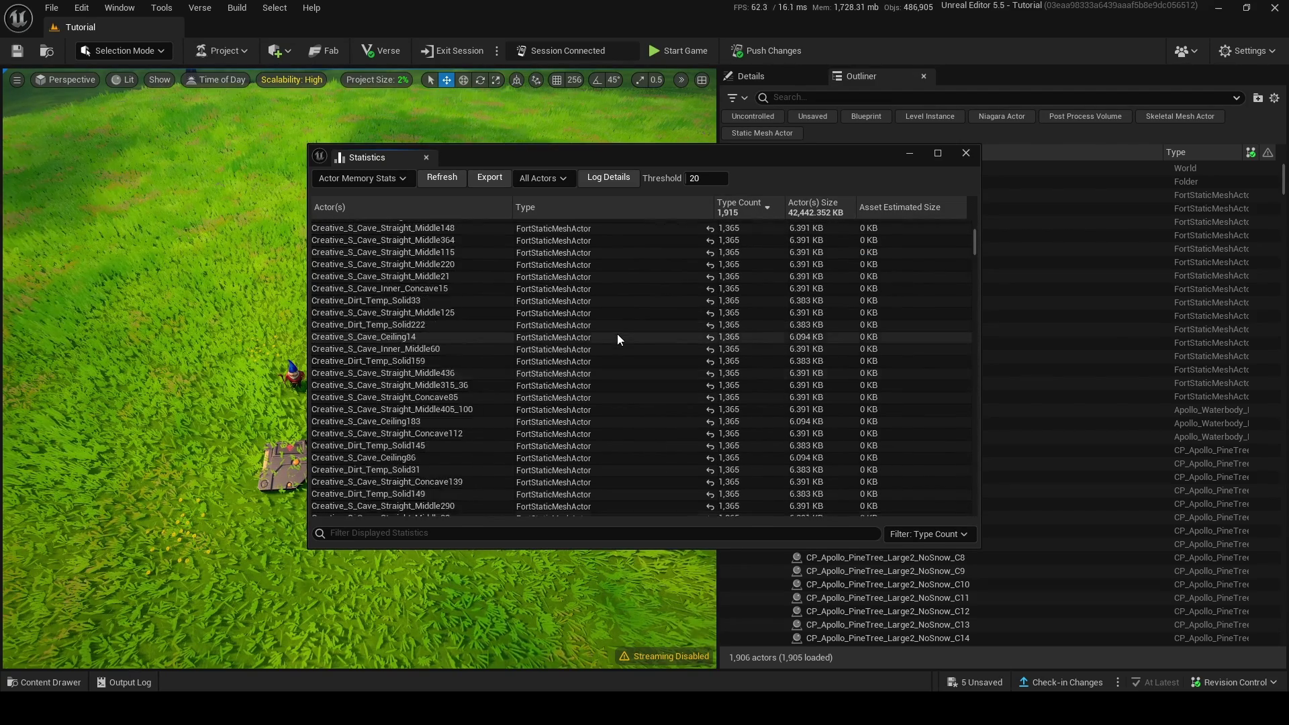
scroll(618, 334, "up", 7)
left_click(945, 534)
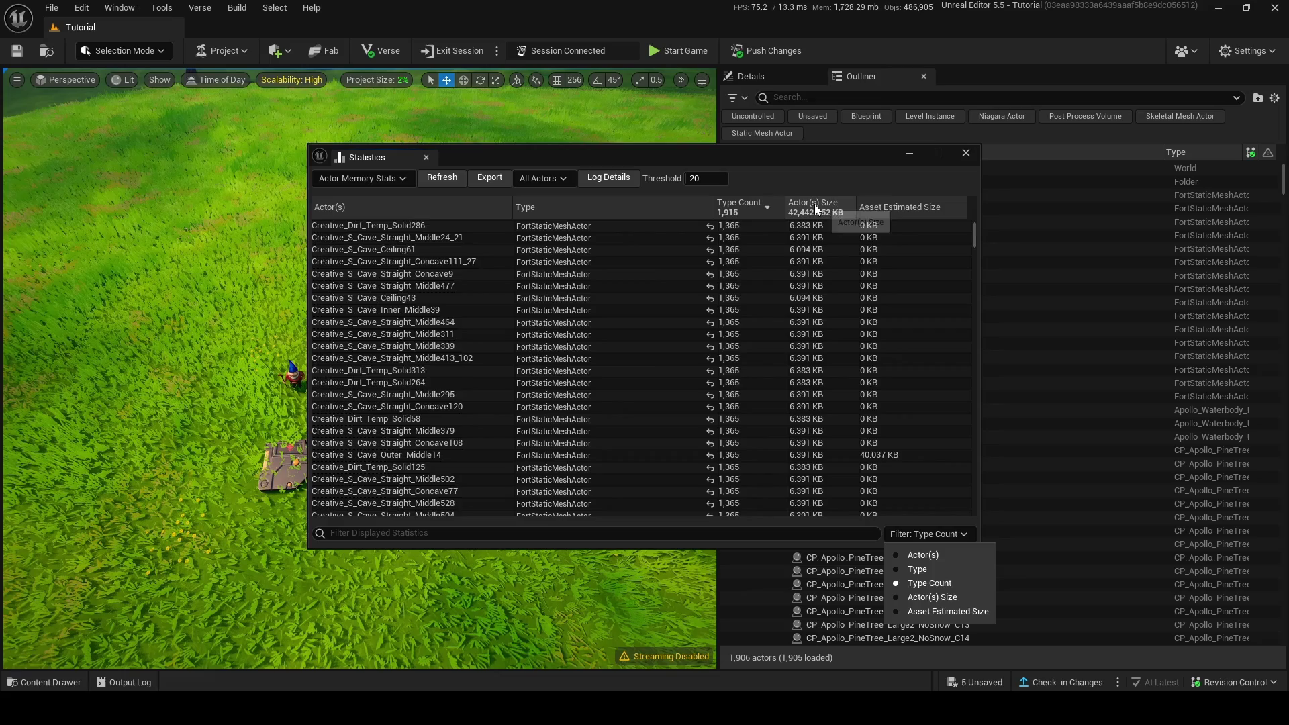
left_click(832, 208)
left_click(832, 207)
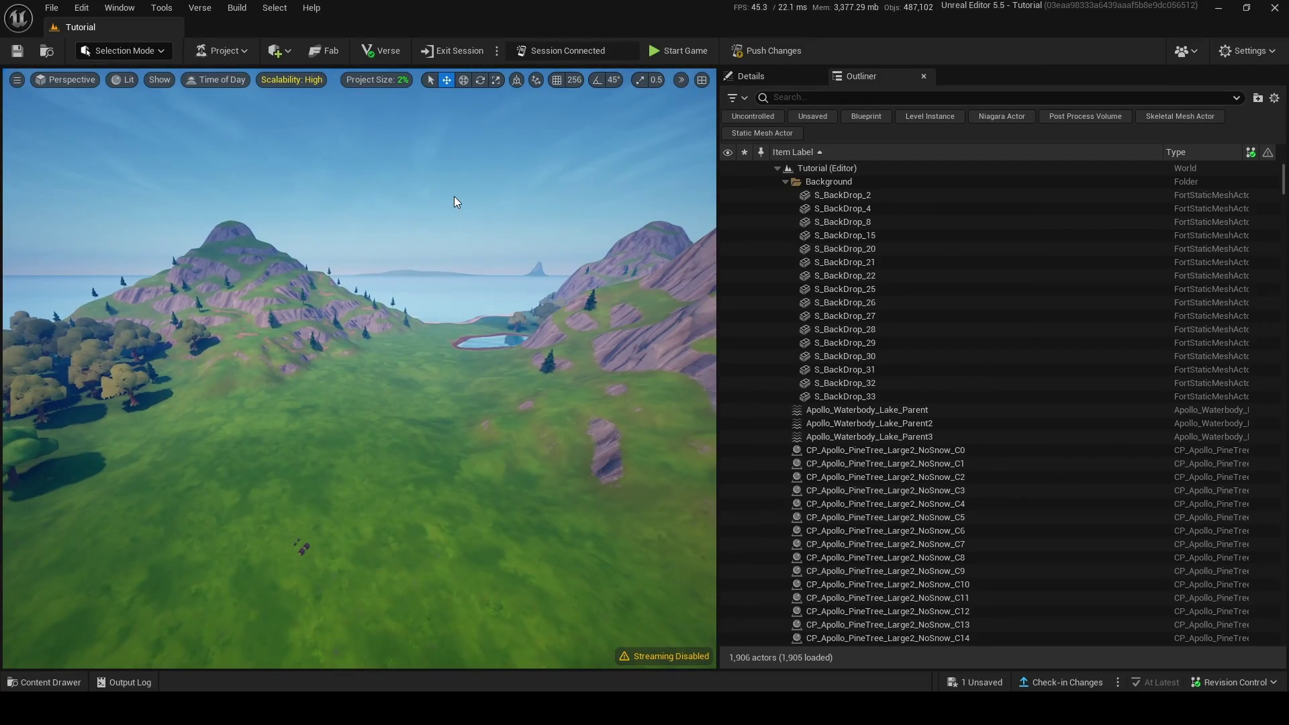
right_click_drag(454, 196, 692, 185)
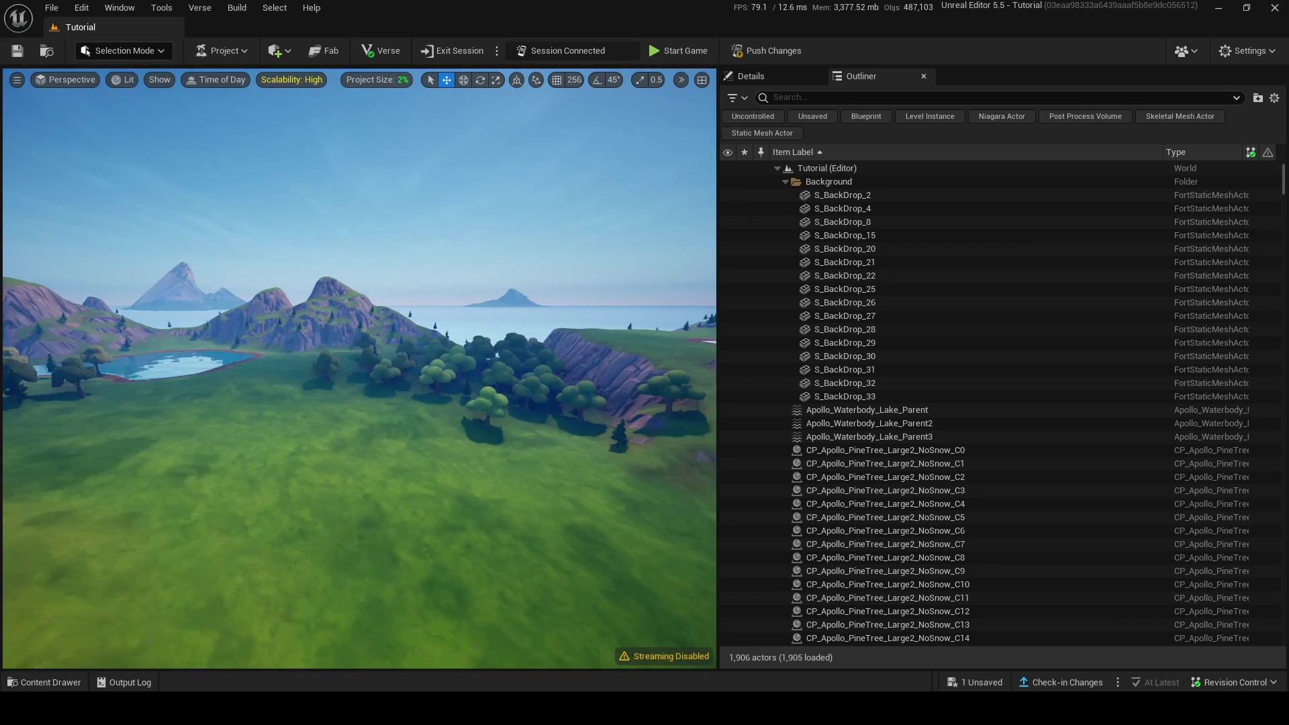
mouse_move(322, 205)
right_mouse_down()
mouse_move(202, 210)
mouse_move(309, 209)
right_mouse_up()
left_click(34, 681)
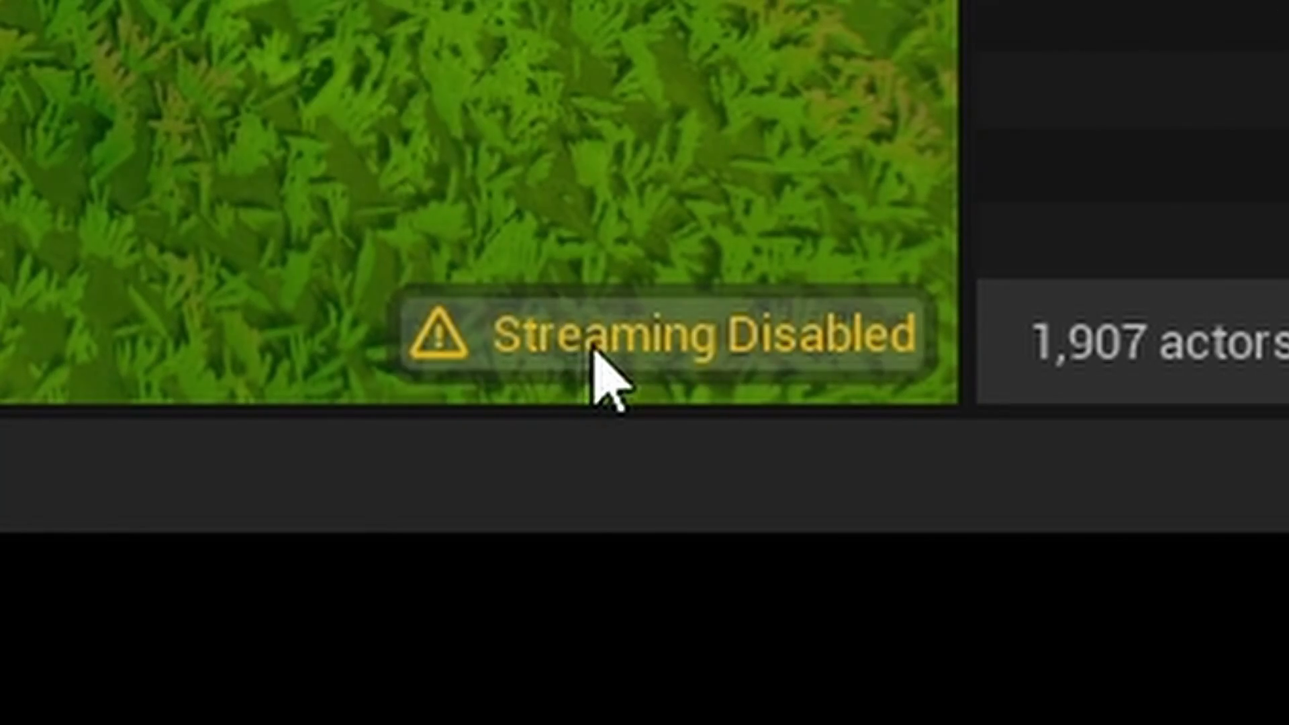
Open the World Settings and enable streaming in the World Partition Setup.
mouse_move(648, 658)
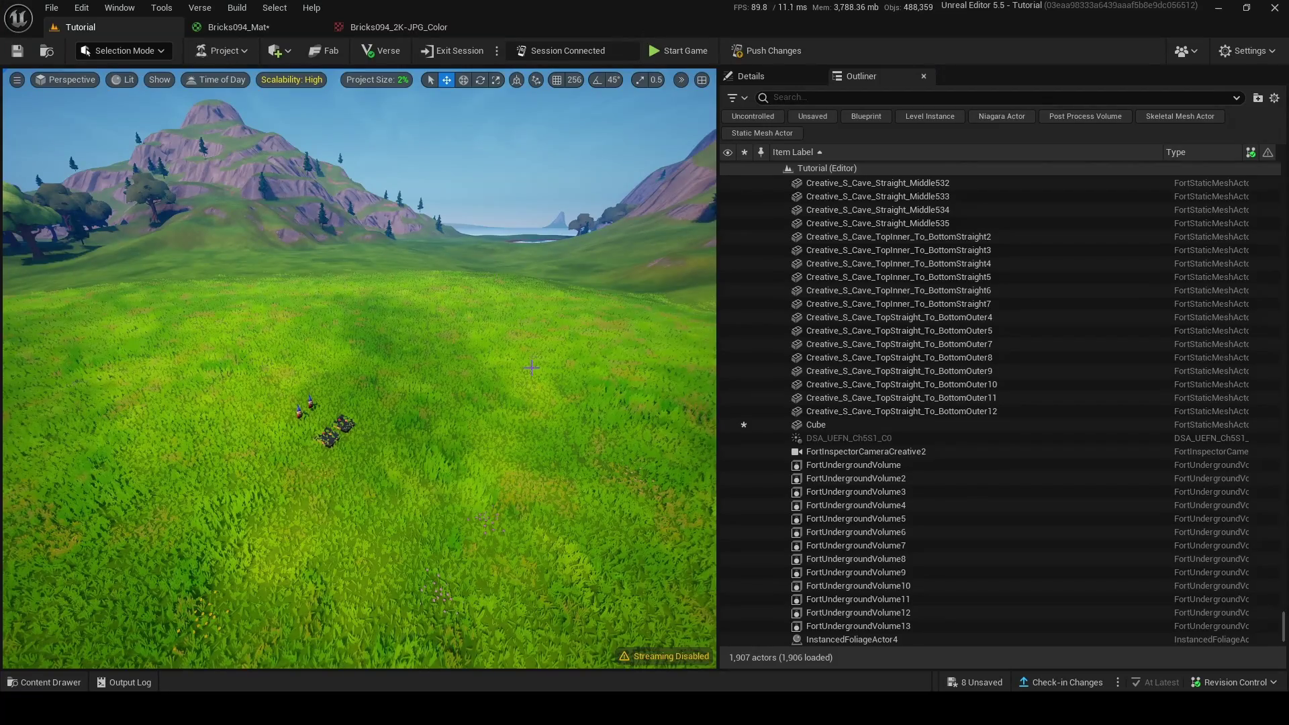
left_click(119, 8)
mouse_move(168, 98)
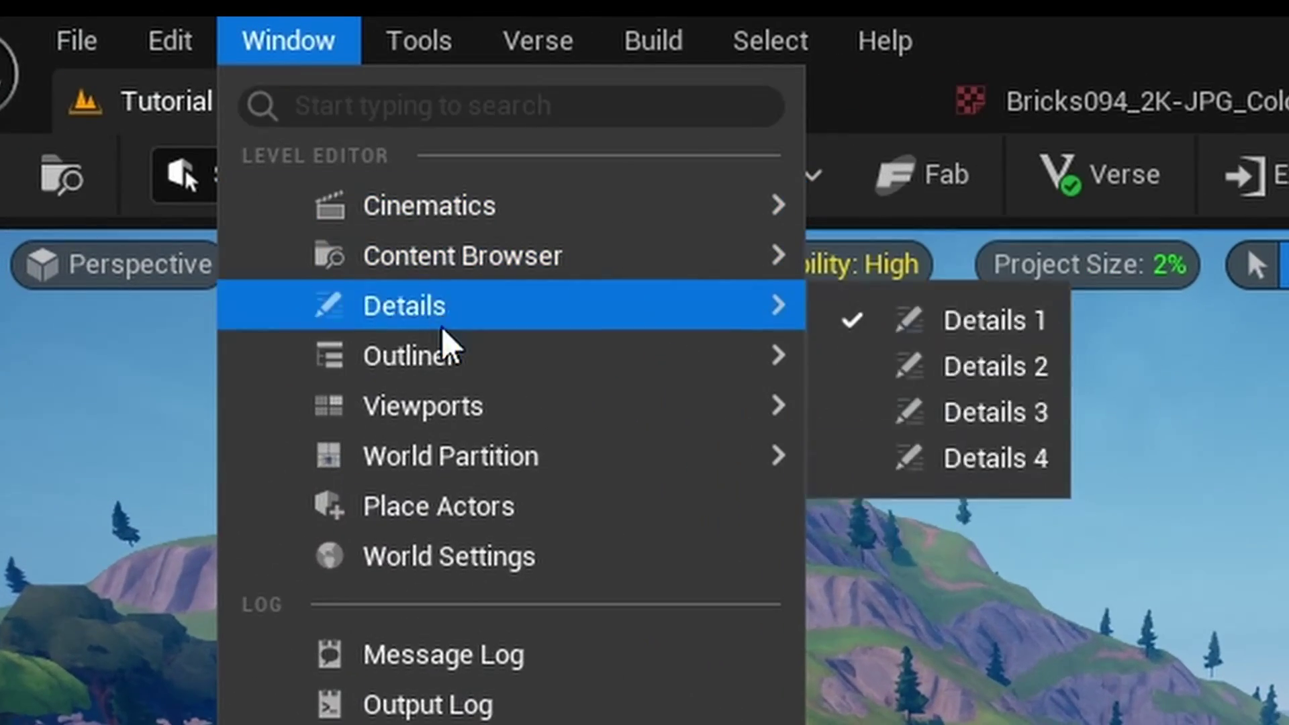
mouse_move(440, 463)
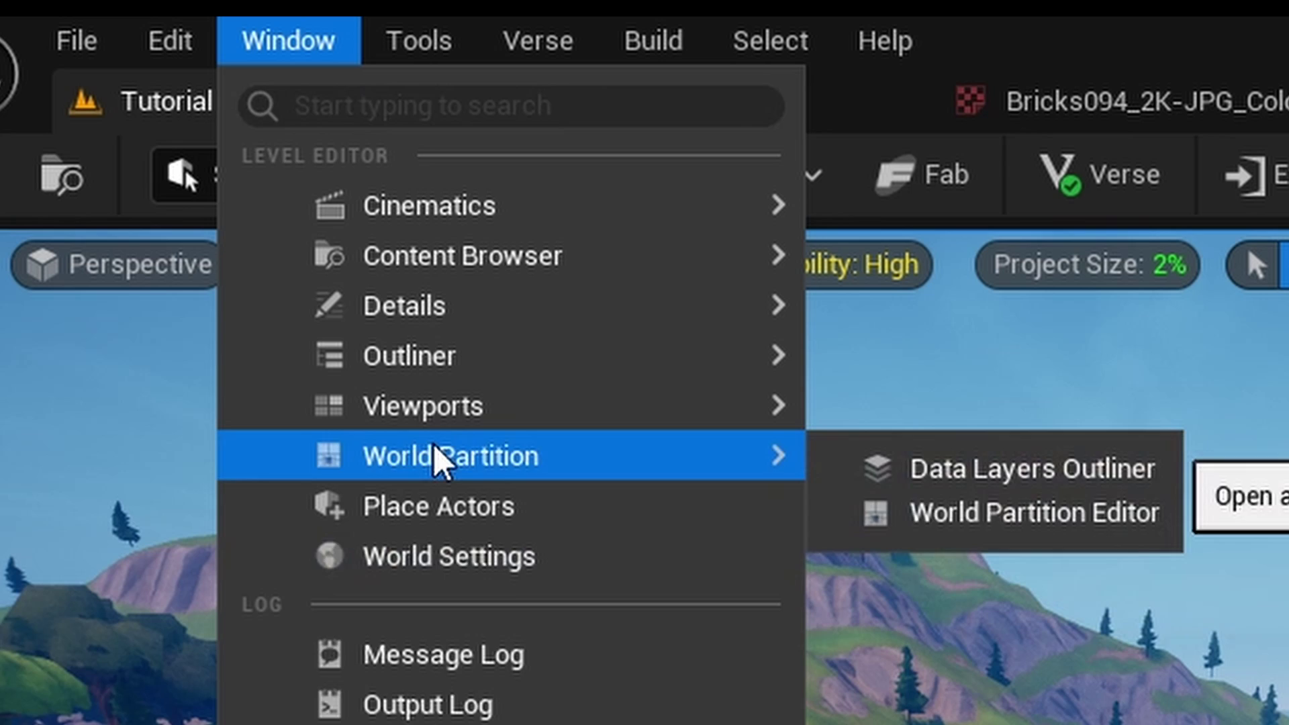
left_click(440, 564)
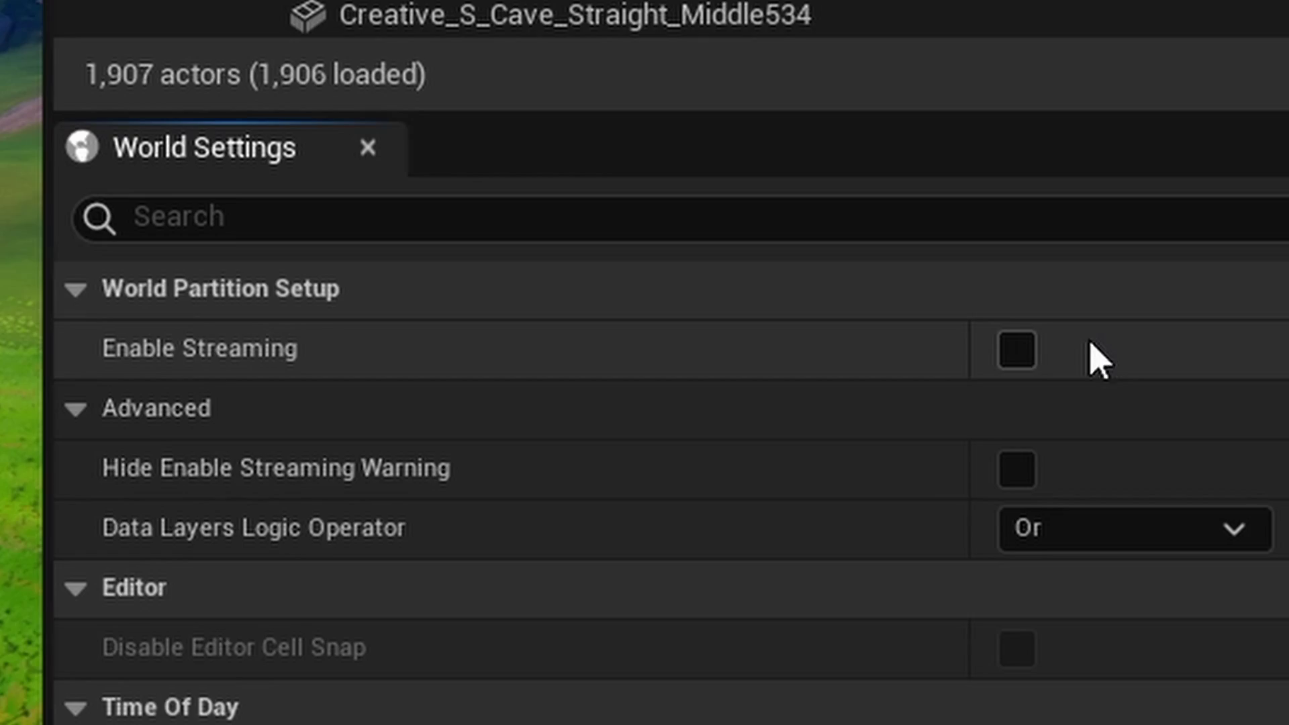
left_click(1018, 350)
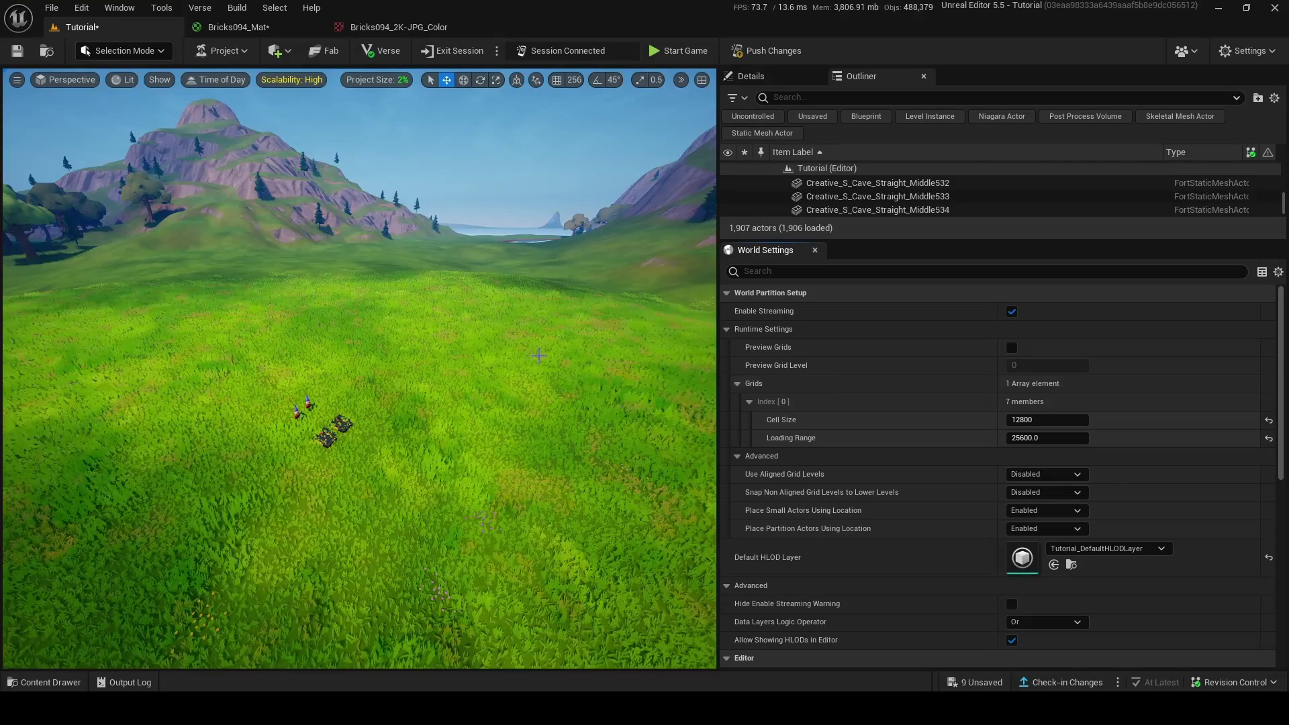
Turn on Preview Grids in the World Partition runtime settings and inspect the streaming cells from above the island.
right_click_drag(491, 298, 577, 297)
right_click_drag(494, 324, 561, 330)
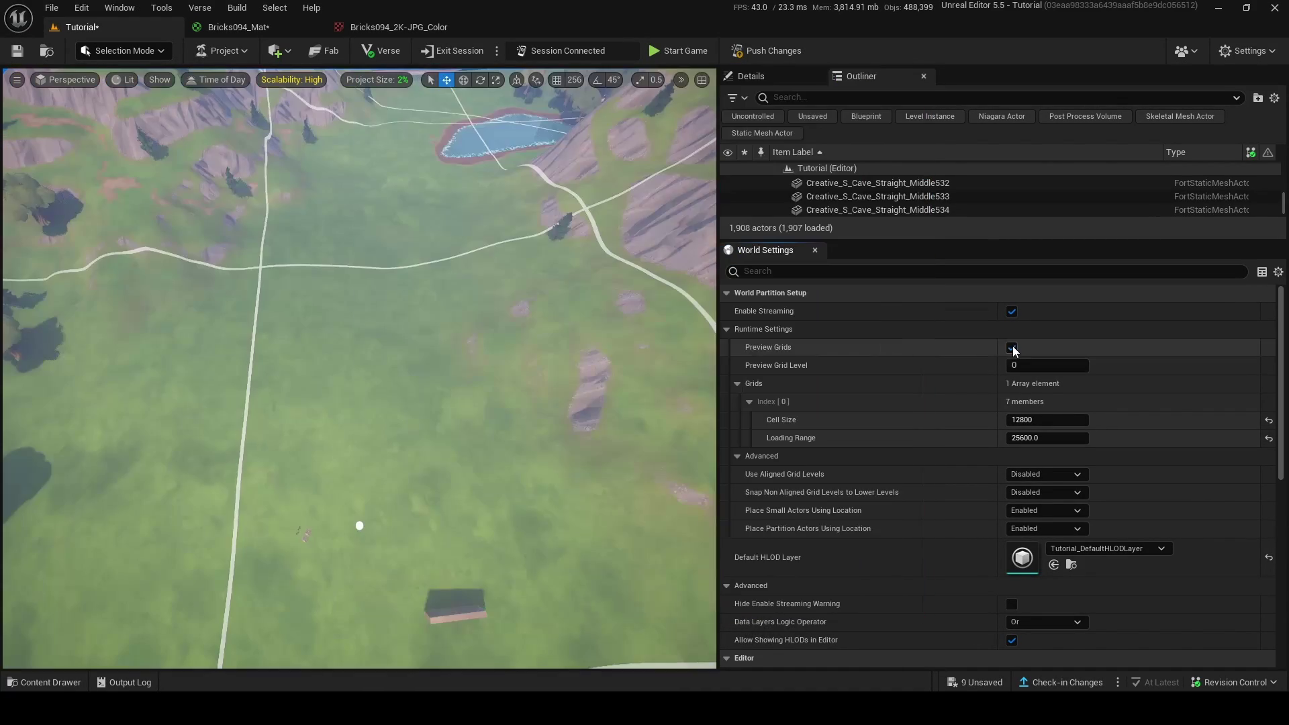
mouse_move(360, 527)
right_mouse_down()
mouse_move(360, 562)
mouse_move(359, 538)
mouse_move(550, 540)
mouse_move(605, 523)
mouse_move(628, 463)
mouse_move(671, 491)
mouse_move(712, 470)
mouse_move(886, 473)
mouse_move(968, 443)
mouse_move(1001, 464)
mouse_move(1169, 446)
right_mouse_up()
right_click_drag(338, 553, 349, 608)
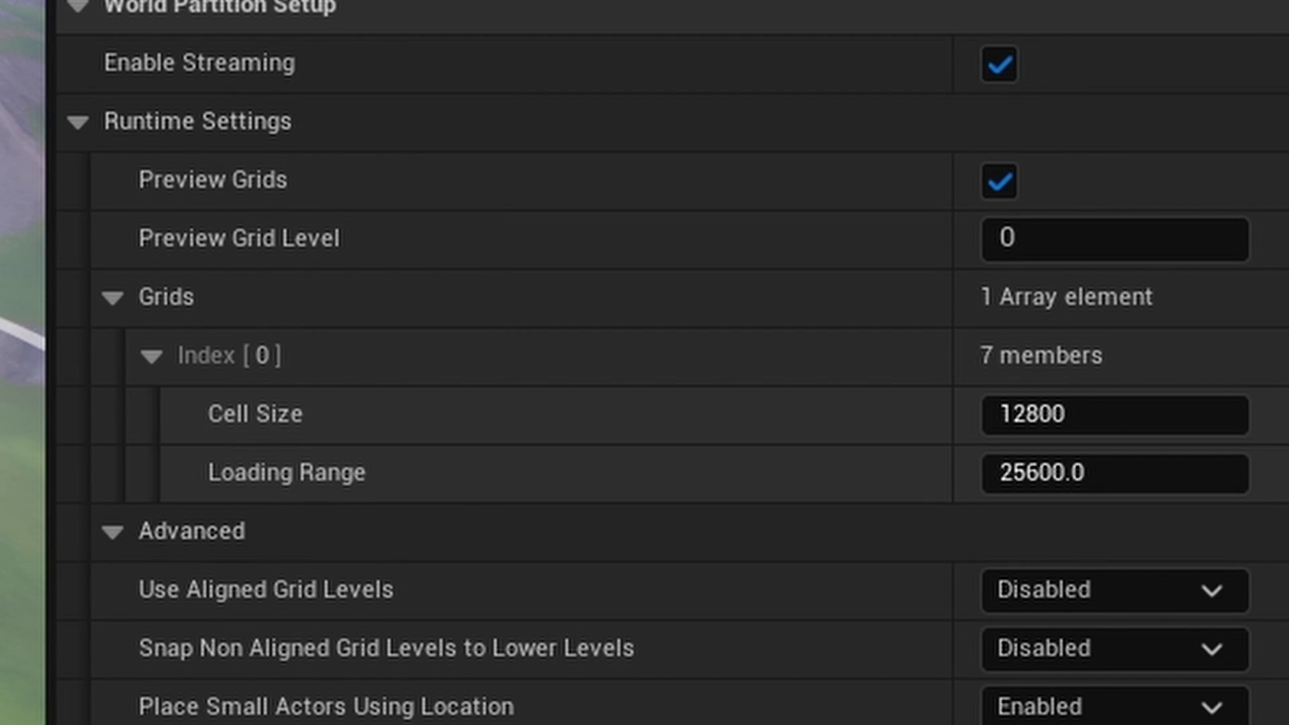
left_click(1119, 236)
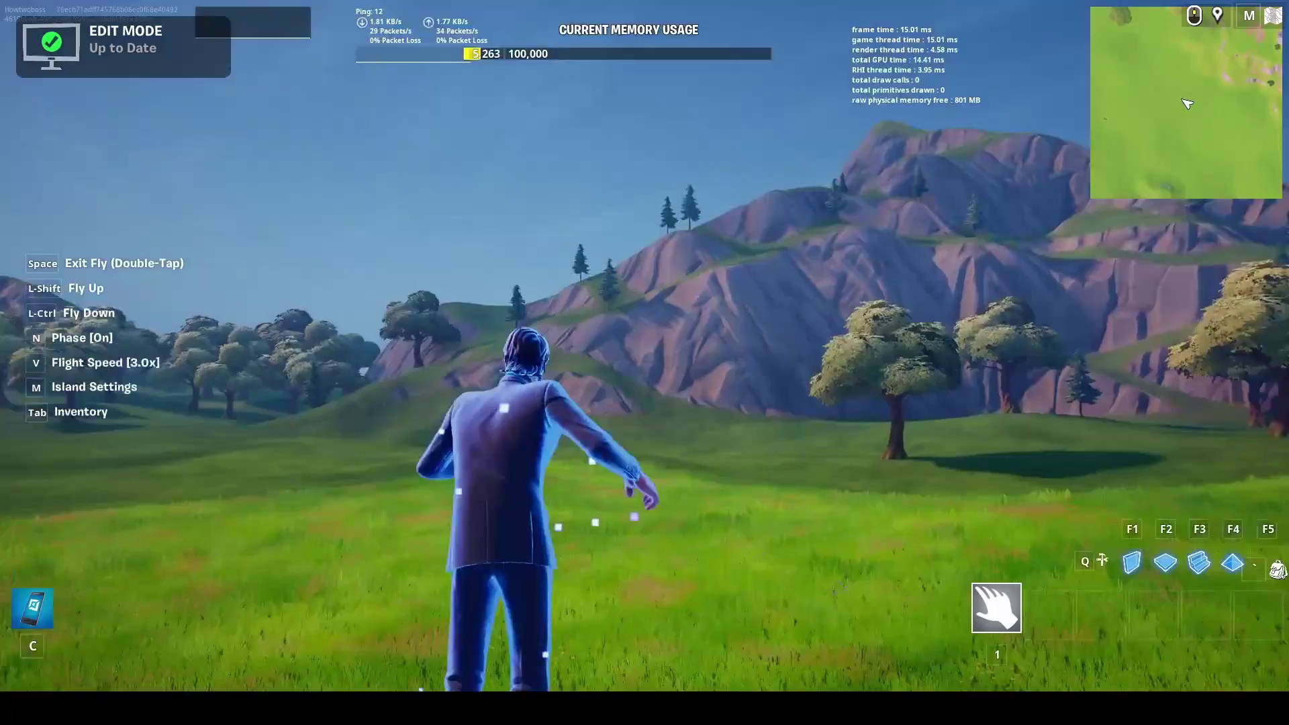
Fly through the live session across the island, out over the sea and back, examining the current memory usage along the way.
key("w")
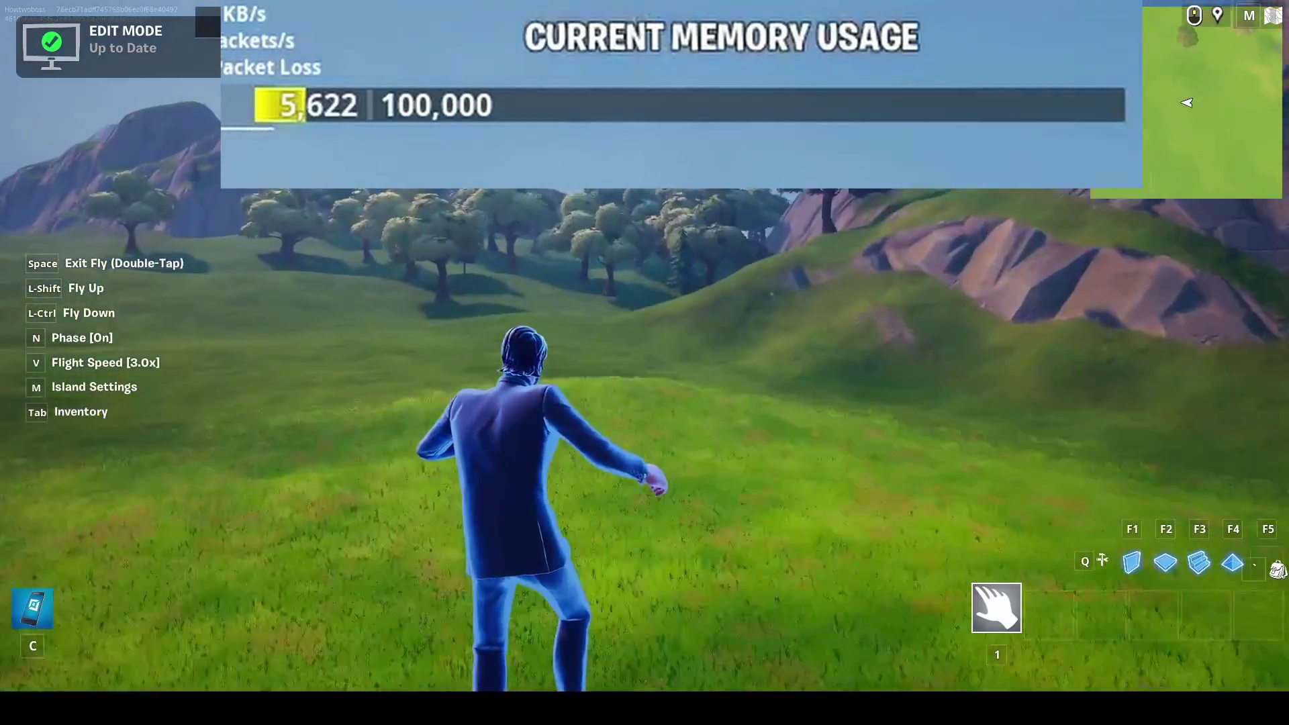
key("w")
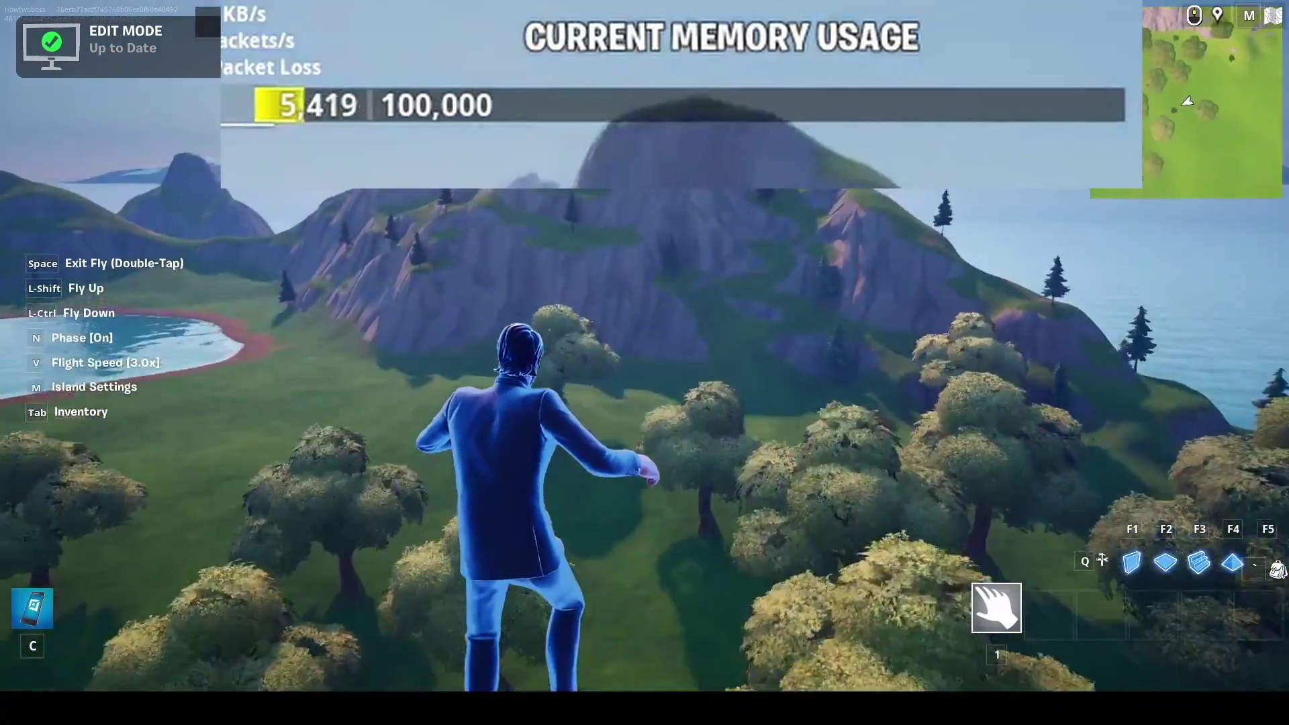
key("w")
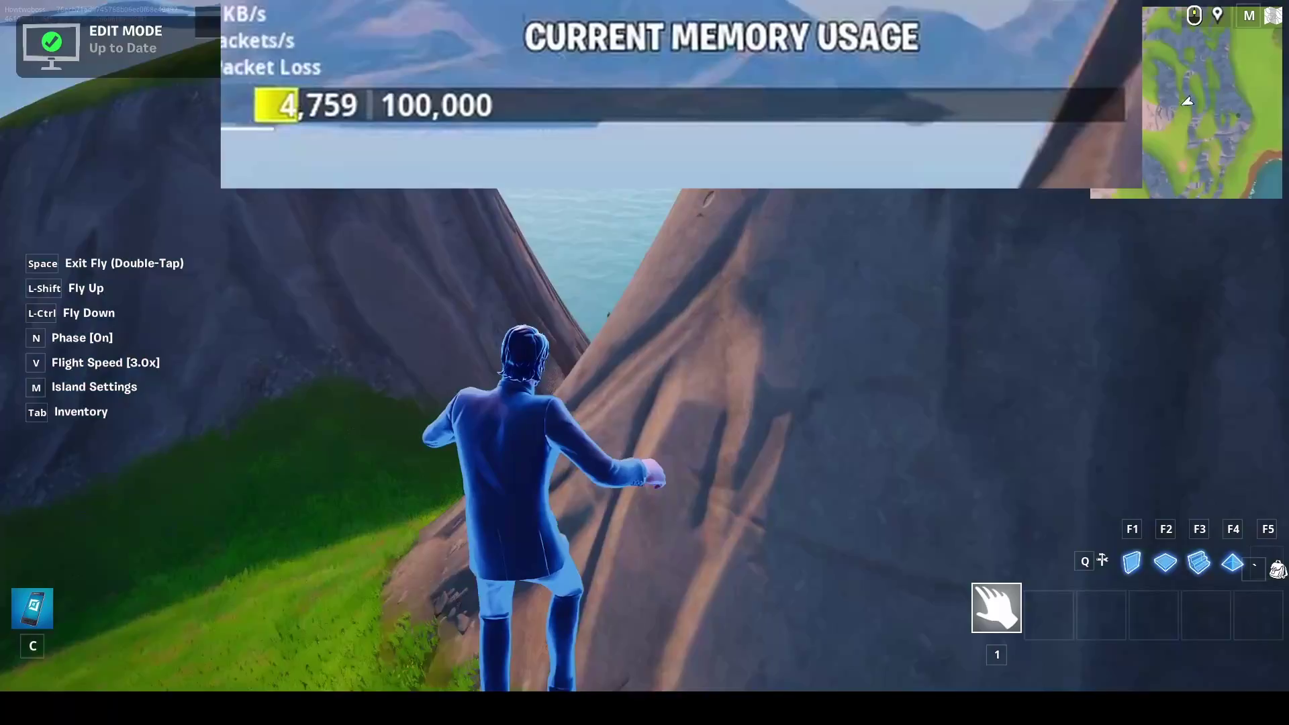
key("w")
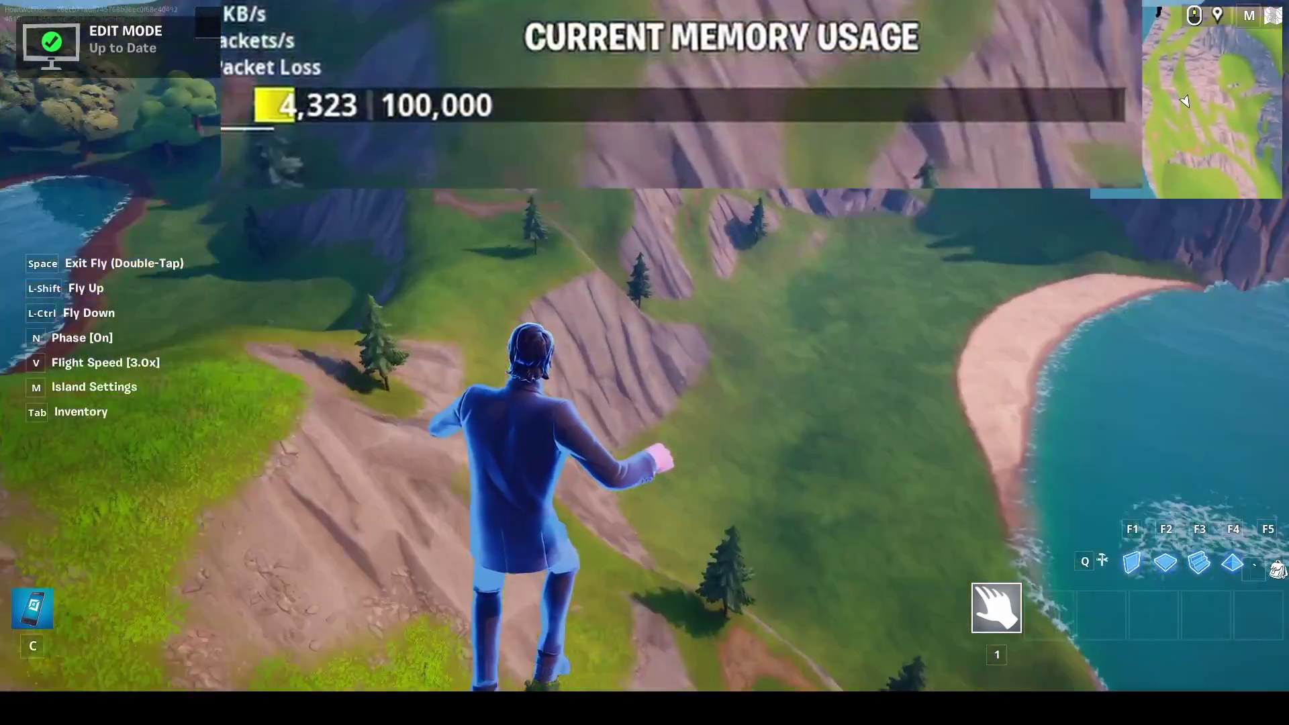
key("w")
key("w")
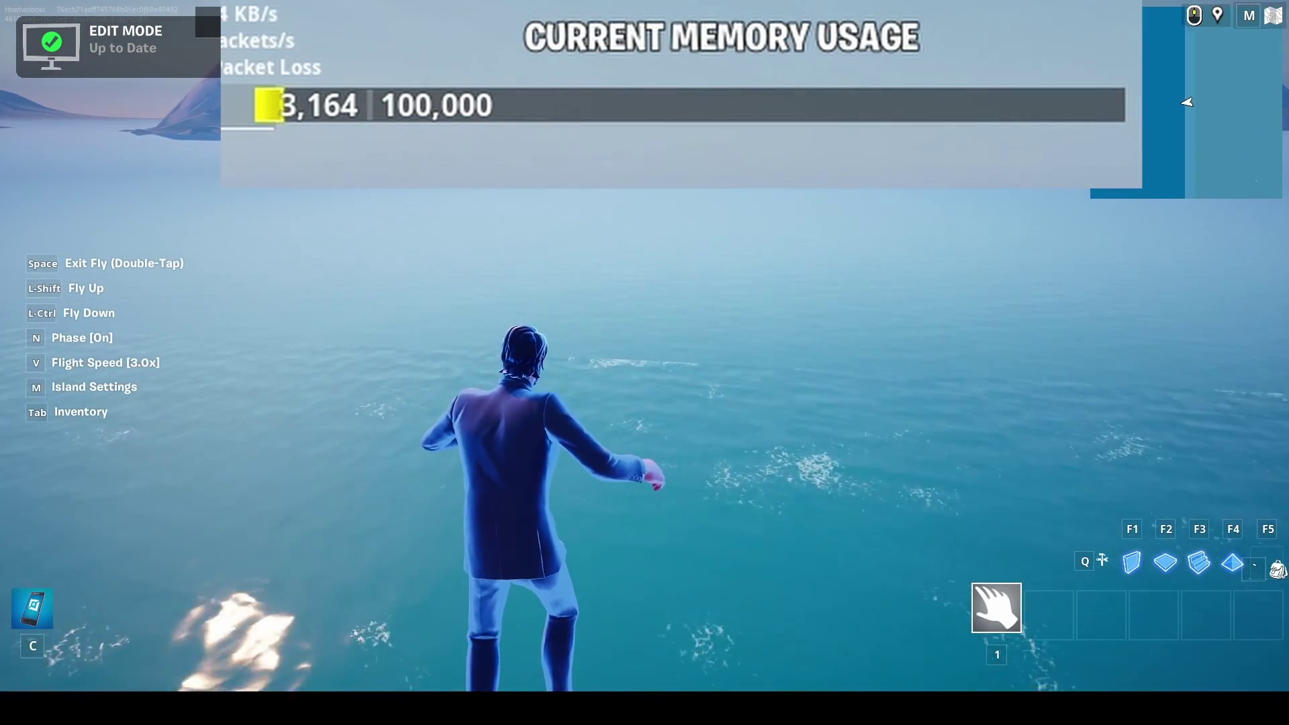
mouse_move(645, 363)
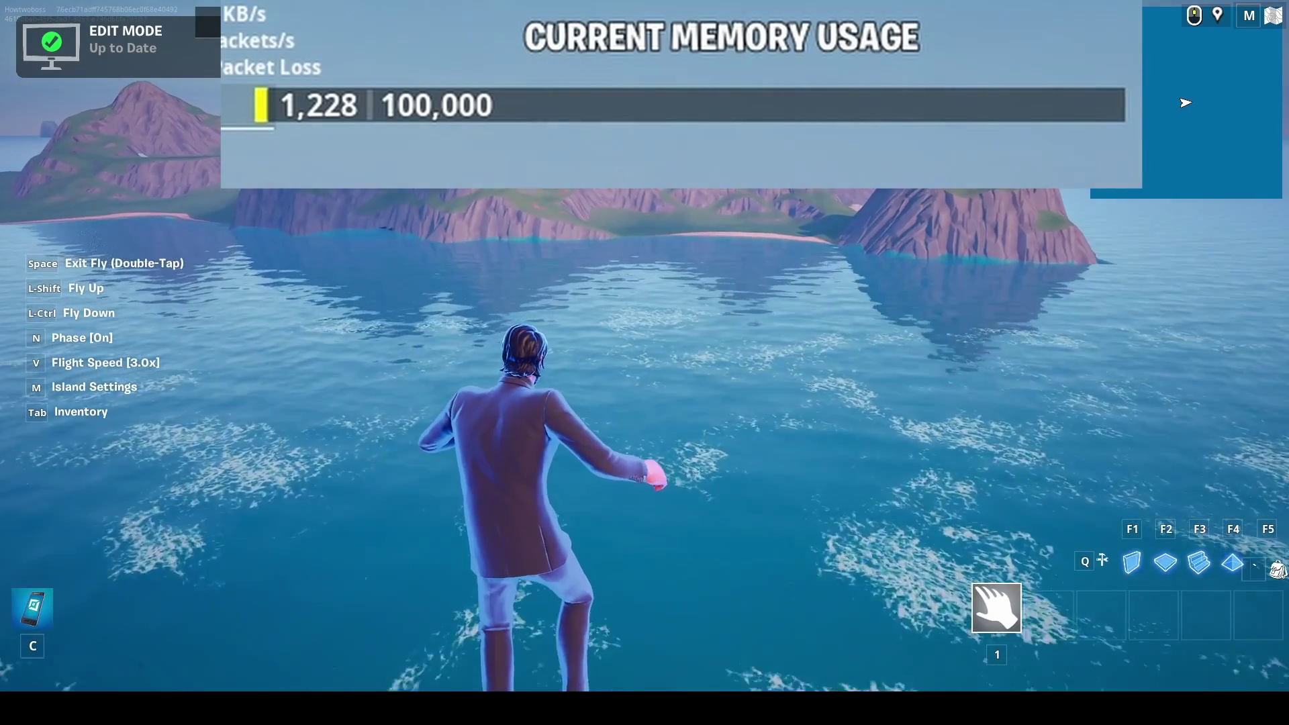
key("w")
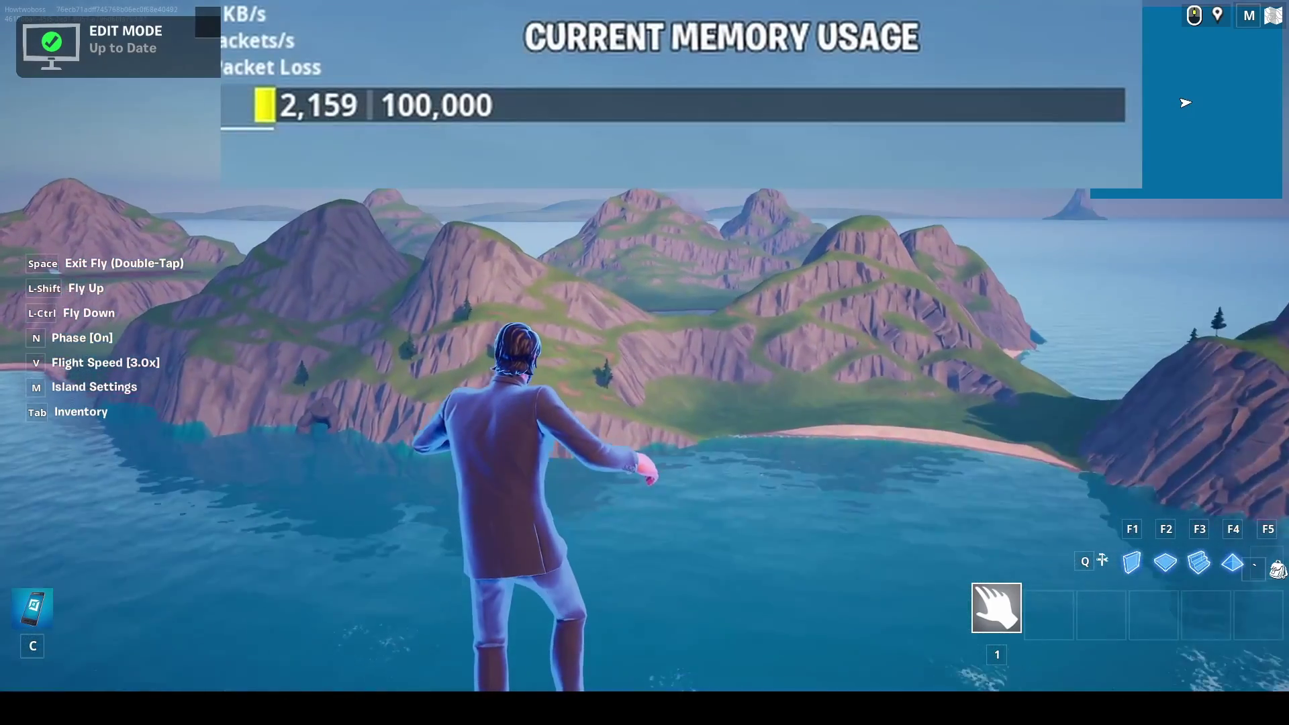
key("w")
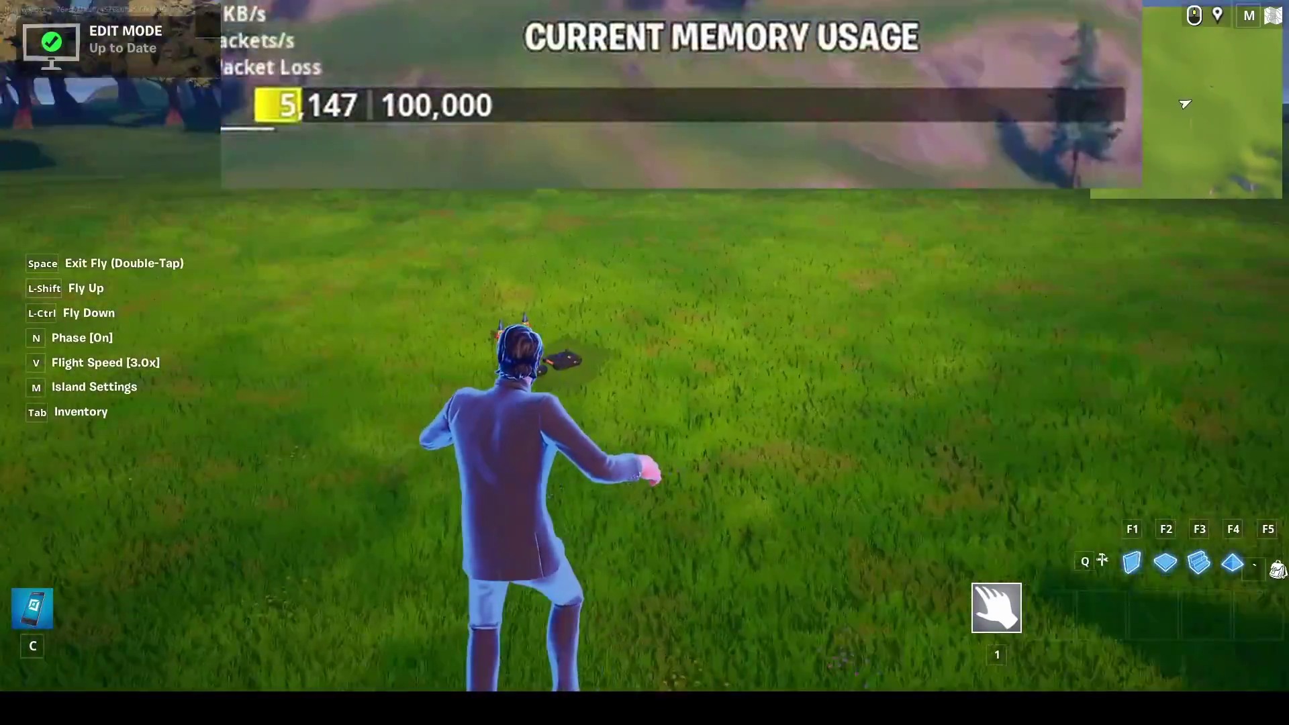
Land beside the placed gnomes and devices and copy a gnome with the phone tool.
key("w")
key("space")
key("space")
key("w")
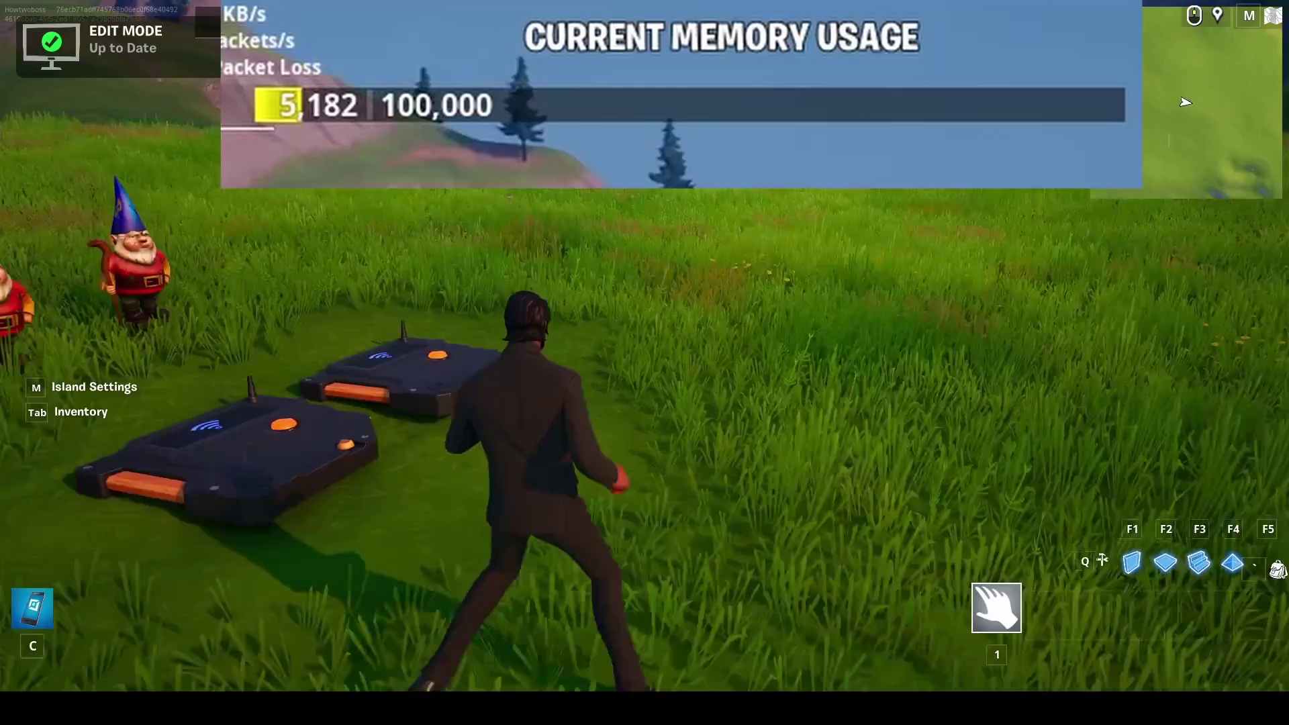
mouse_move(645, 363)
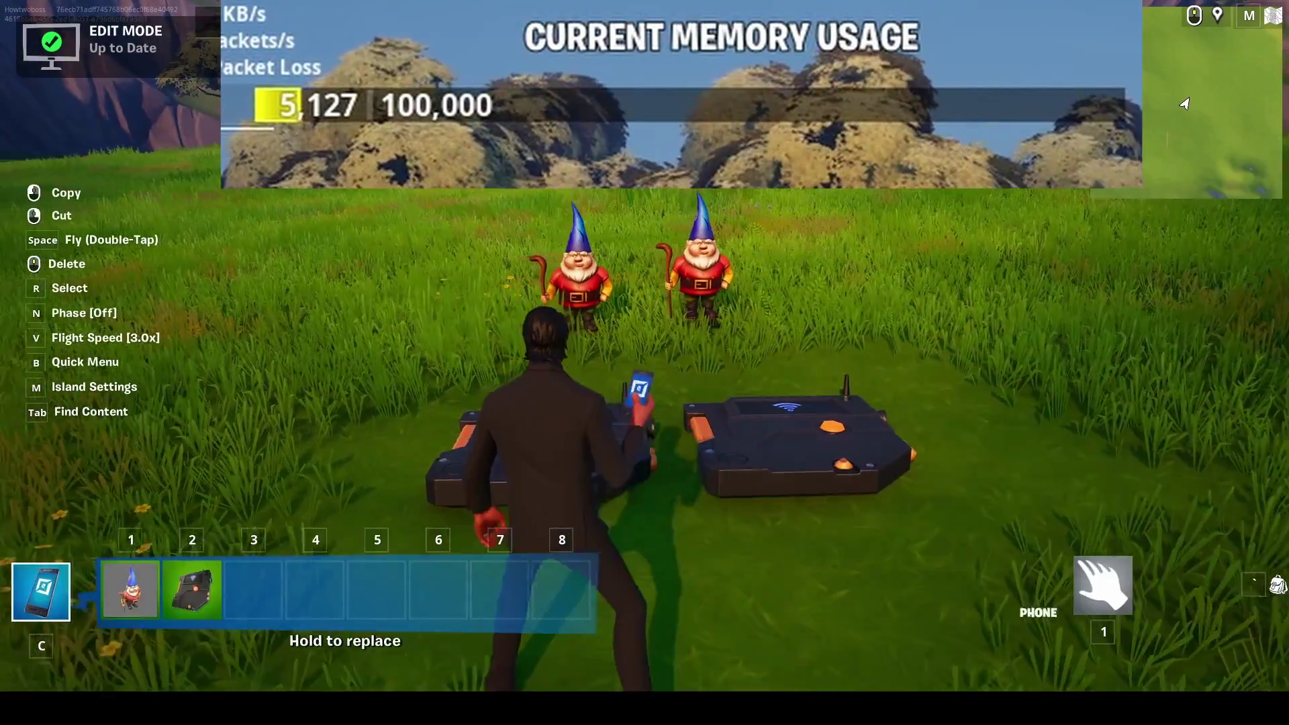
left_click(645, 363)
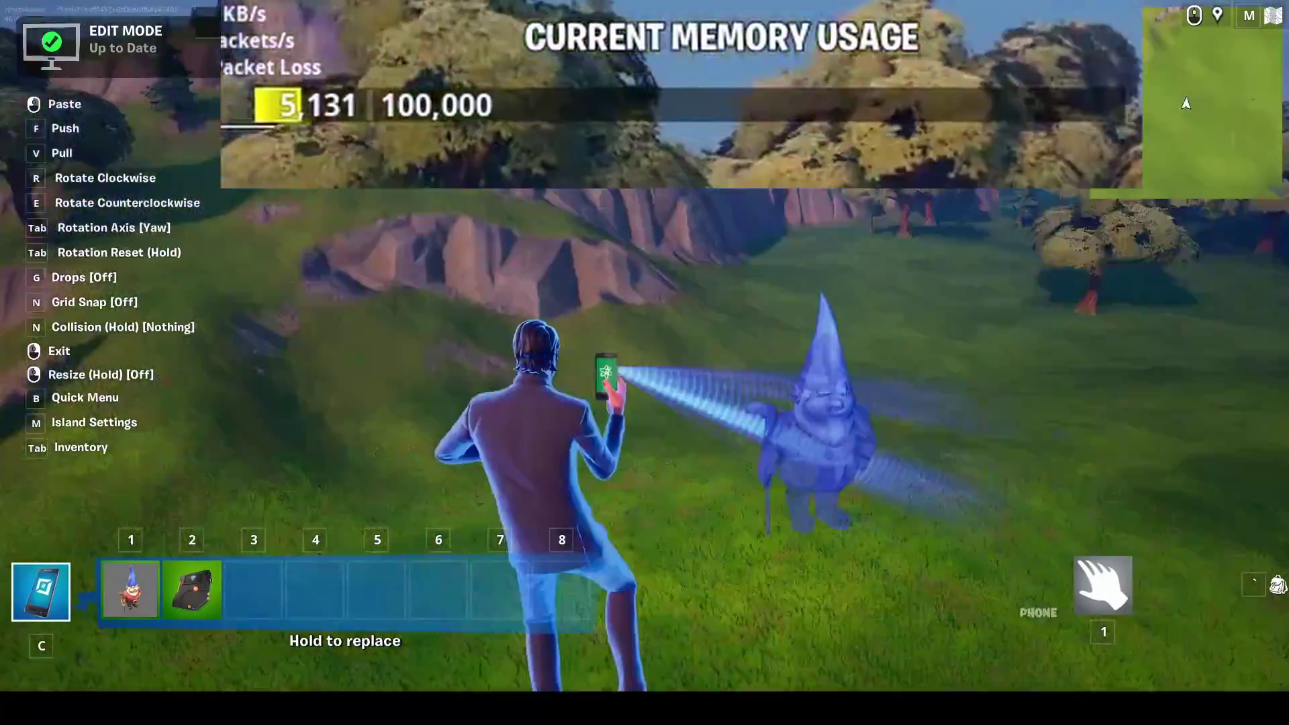
Place a copy of the gnome on the grassy hilltop overlooking the sea.
key("w")
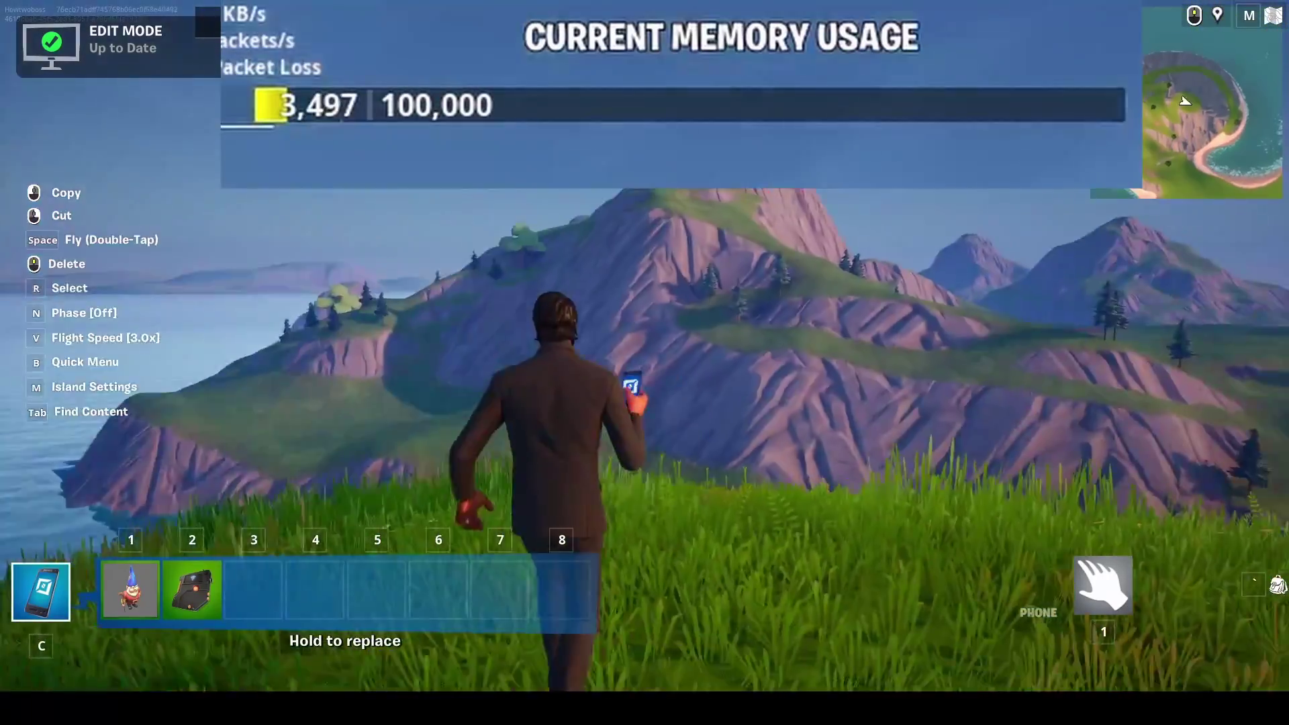
mouse_move(645, 363)
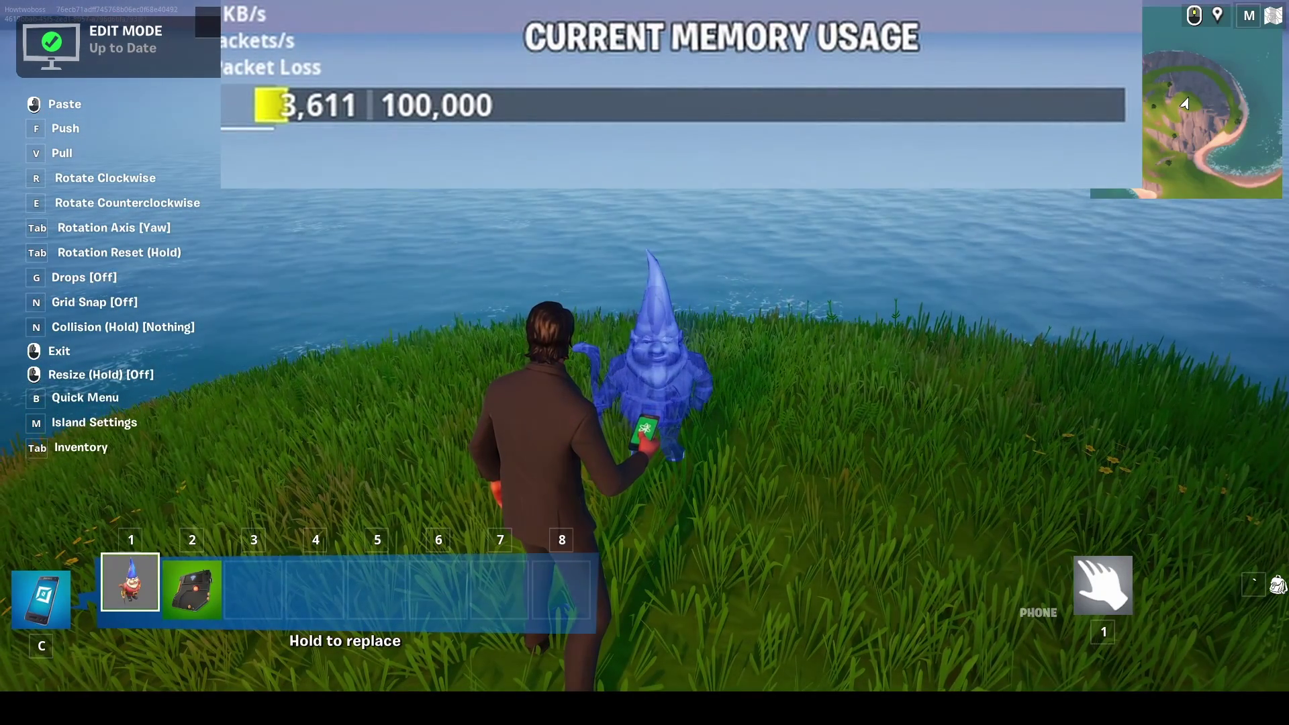
left_click(645, 362)
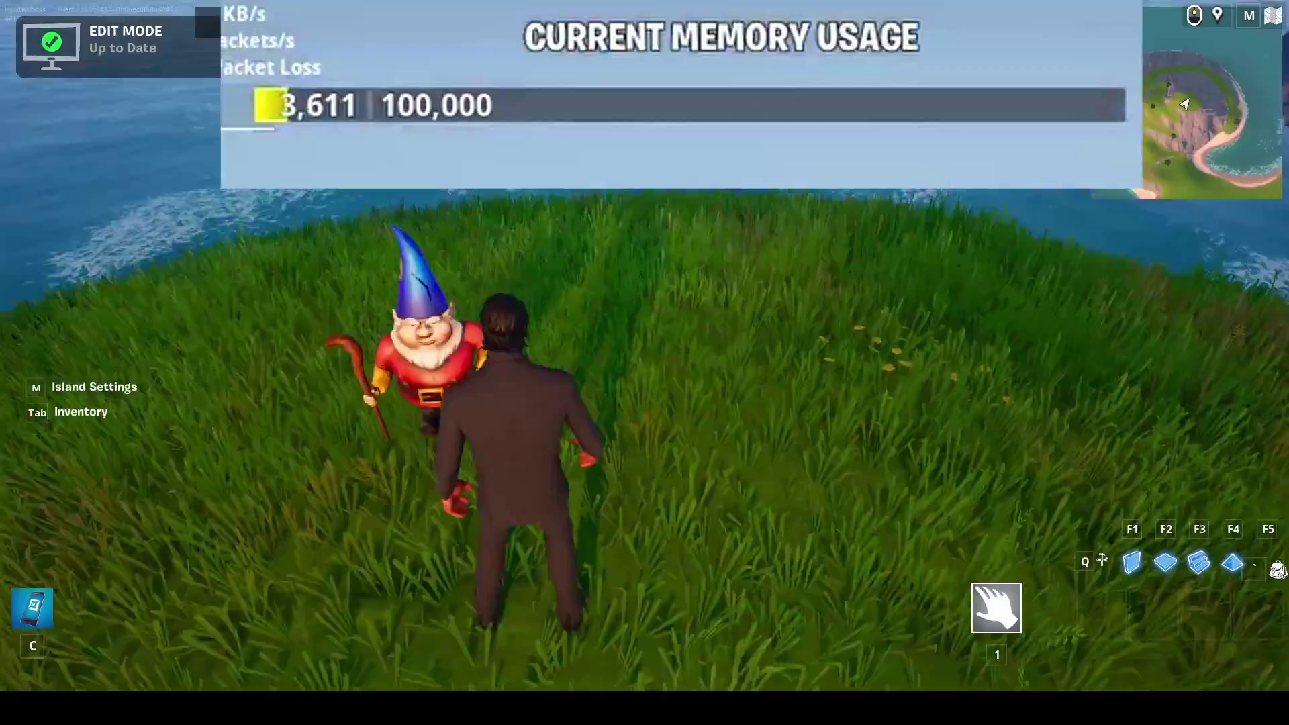
Check the current memory usage while flying and standing around the gnome placed on the hilltop.
key("space")
key("space")
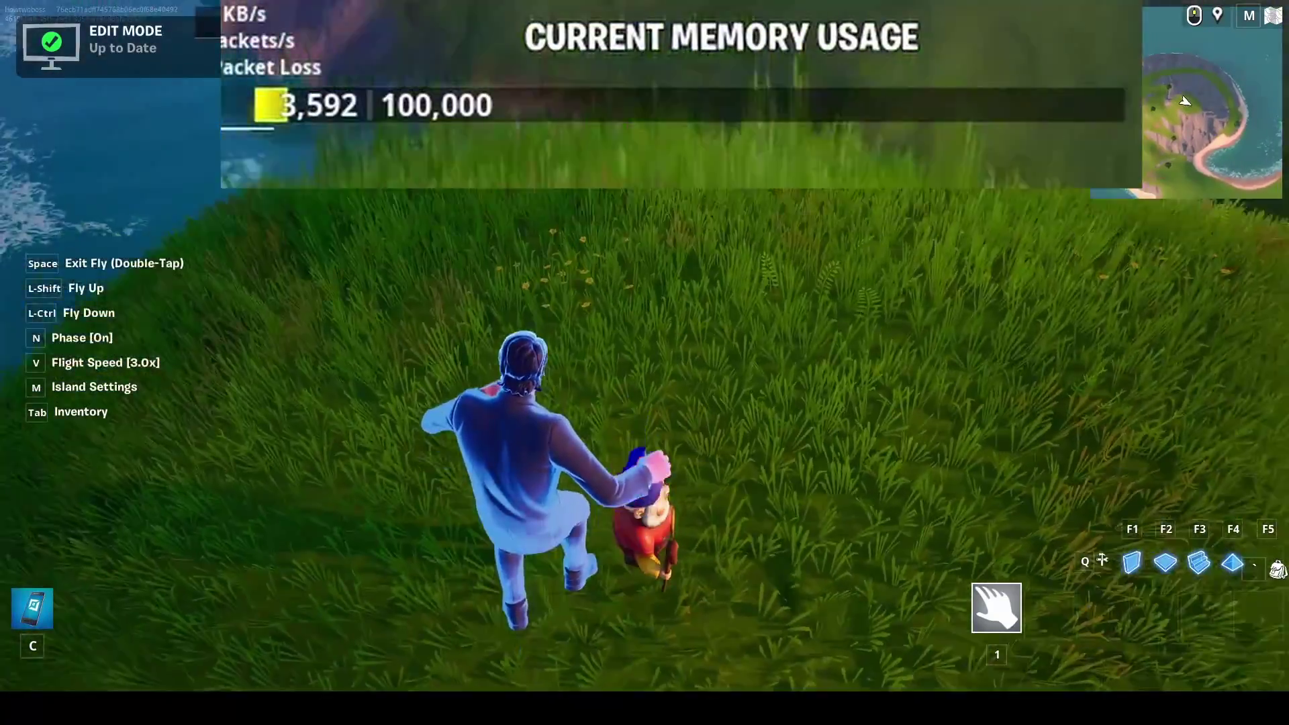
key("space")
key("space")
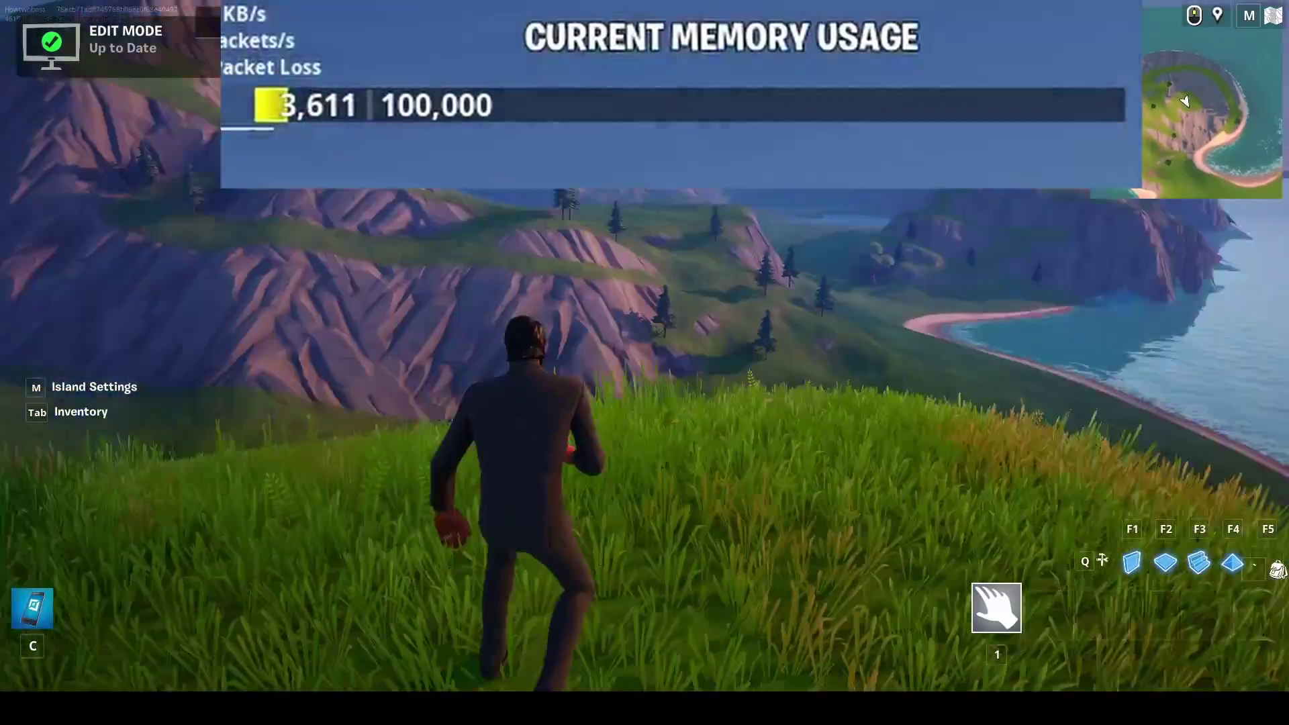
mouse_move(645, 363)
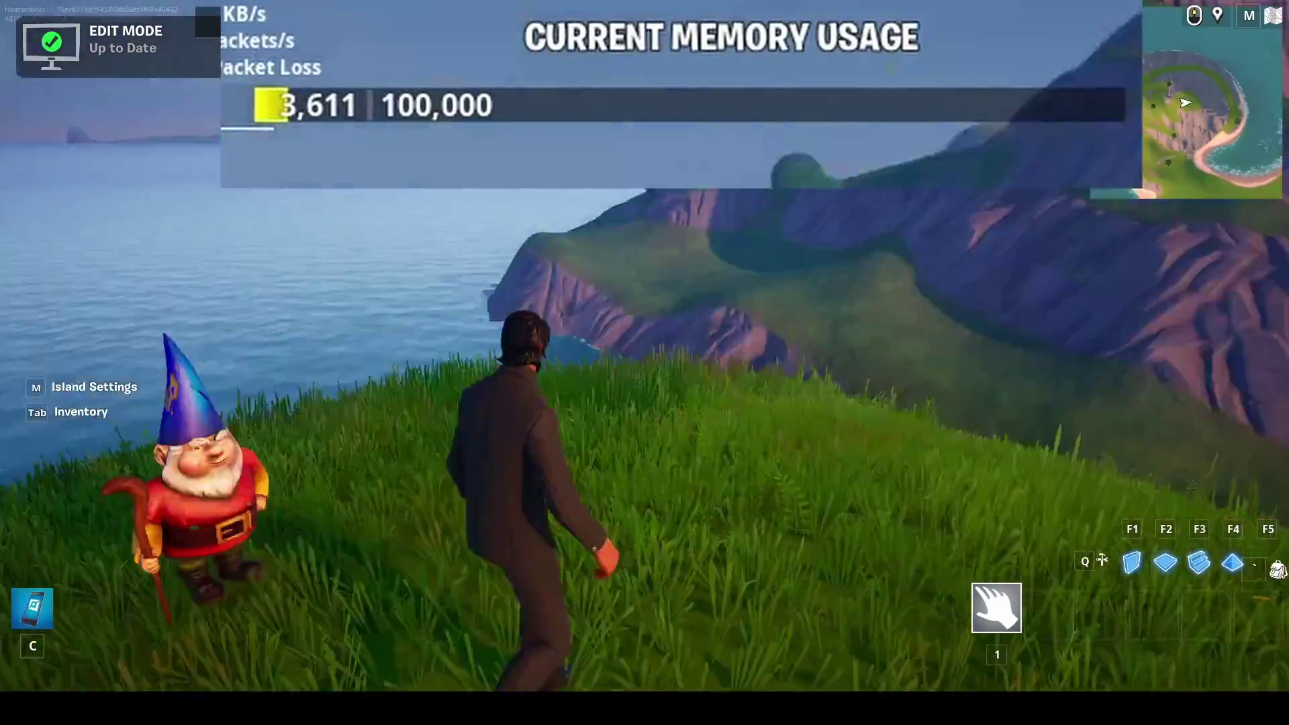
key("c")
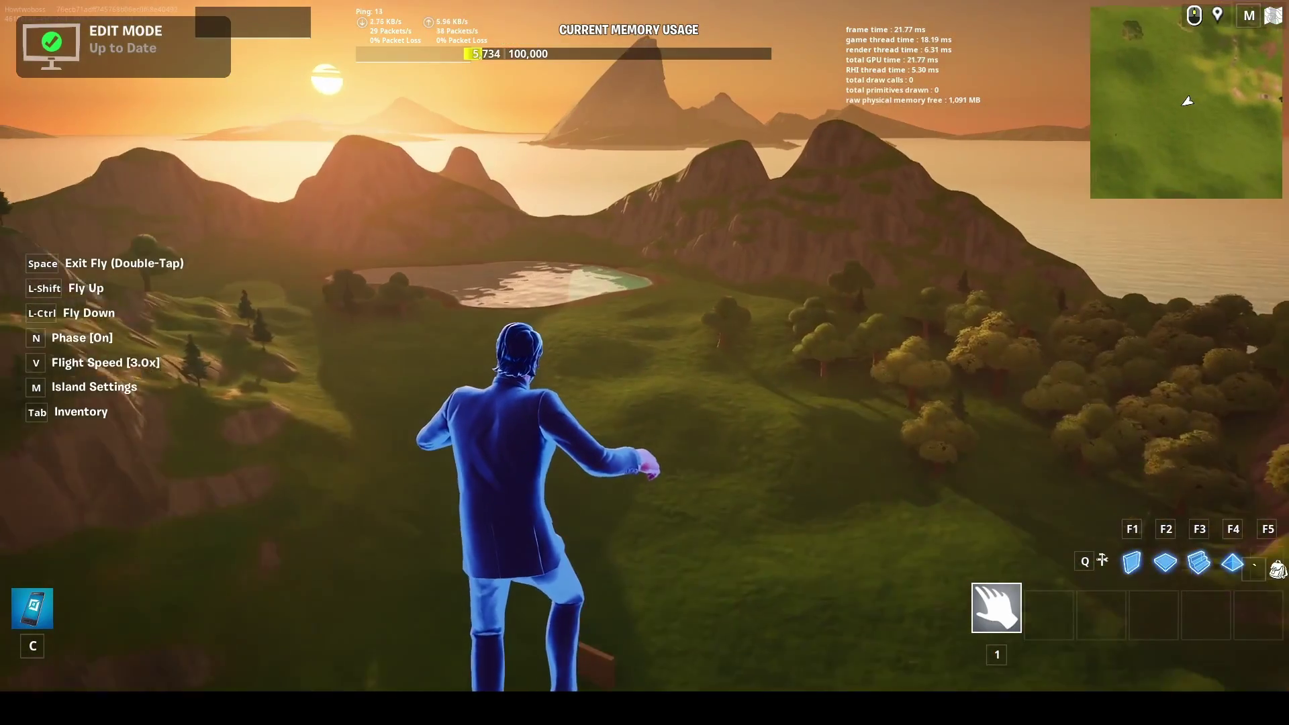
Fly to a hilltop above the lake, land and place a marker on the distant valley about 596 m away.
key("w")
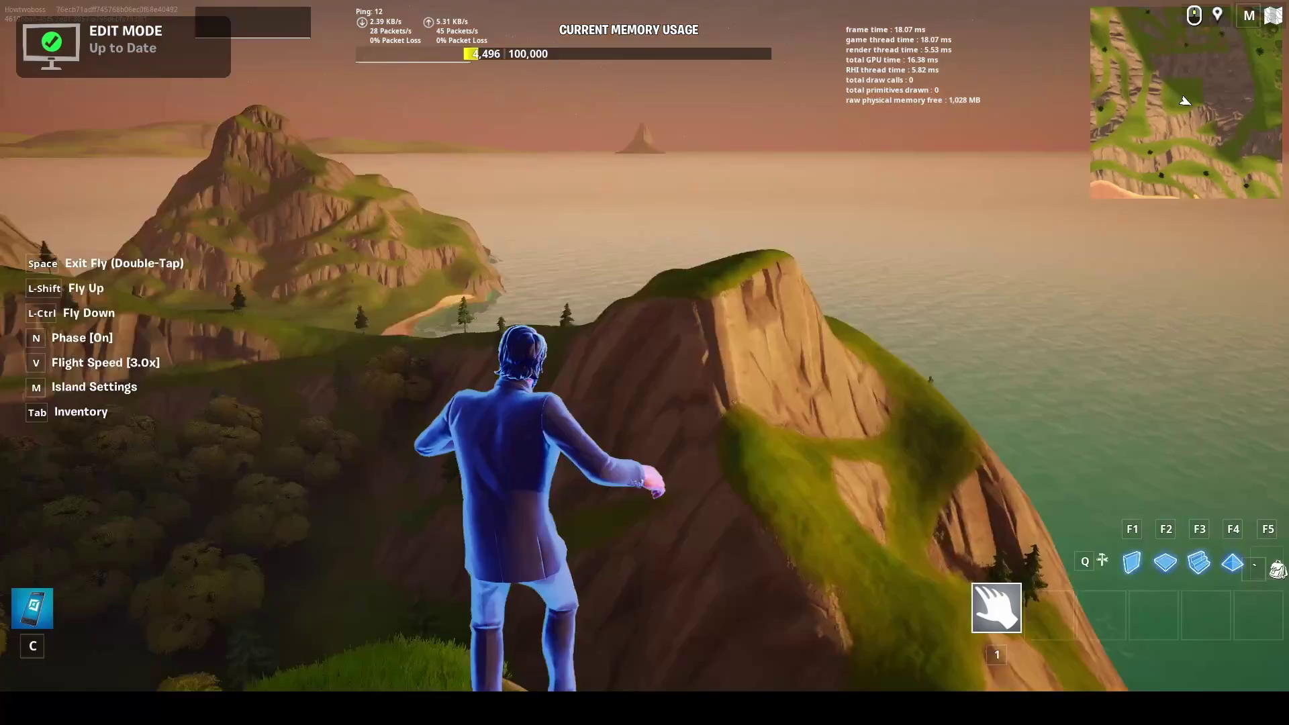
key("space")
key("space")
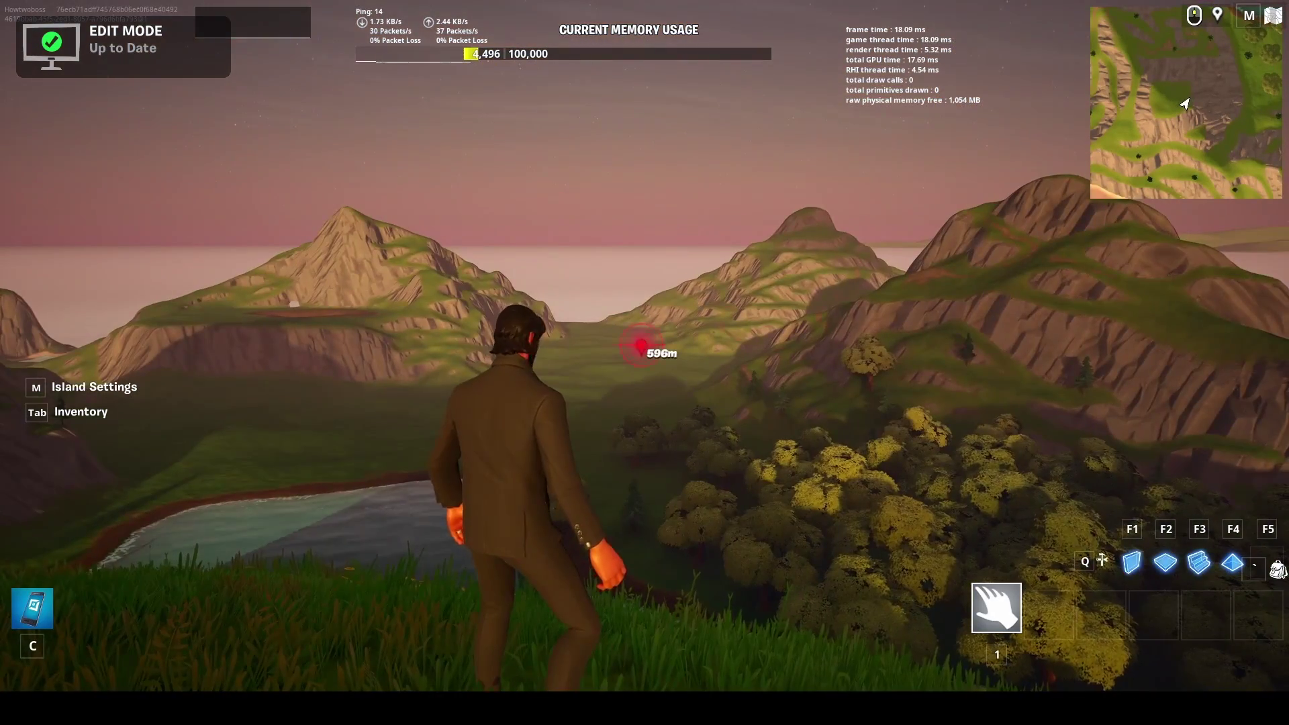
middle_click(645, 346)
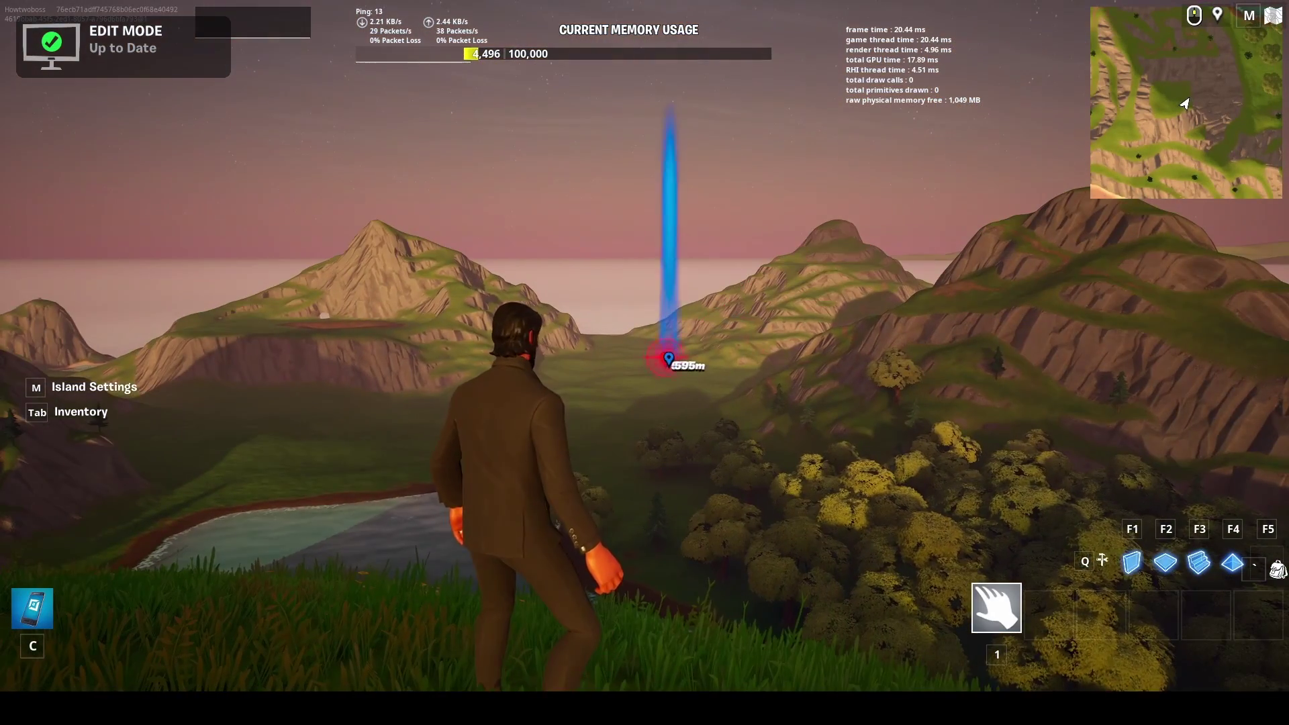
key("s")
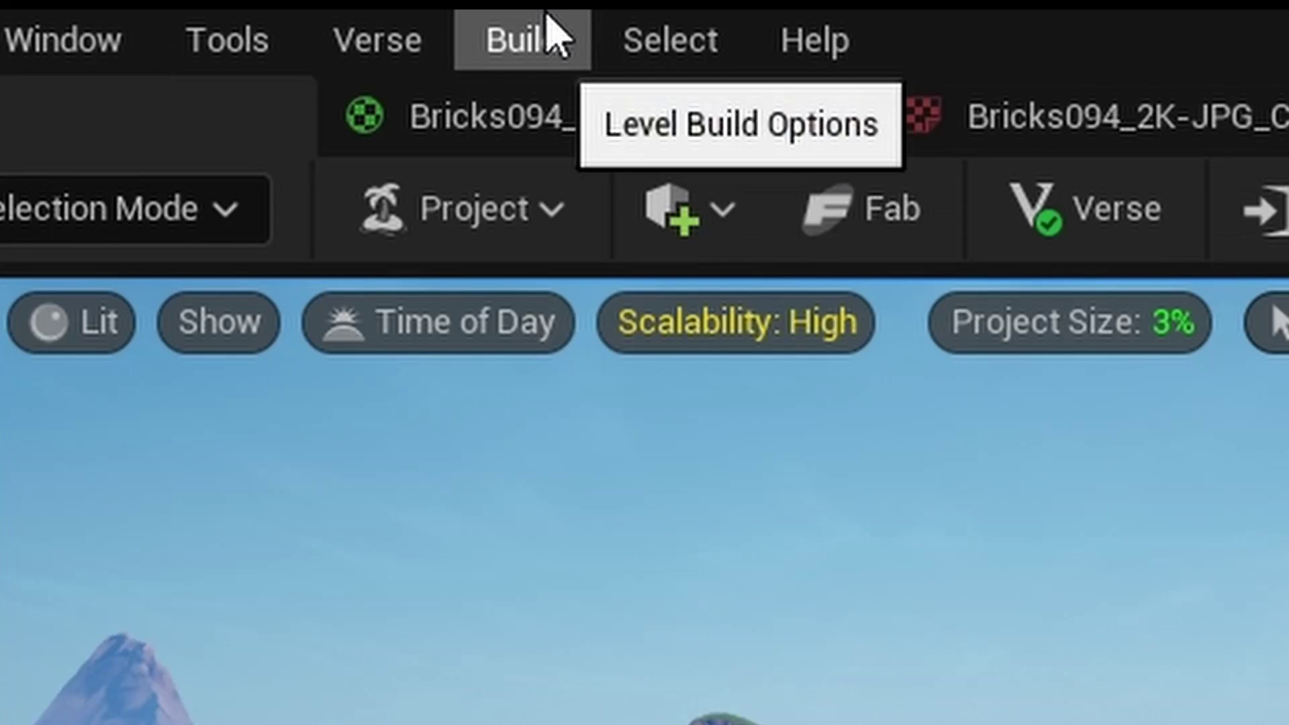
Return to the UEFN editor and build the level's HLODs.
left_click(243, 6)
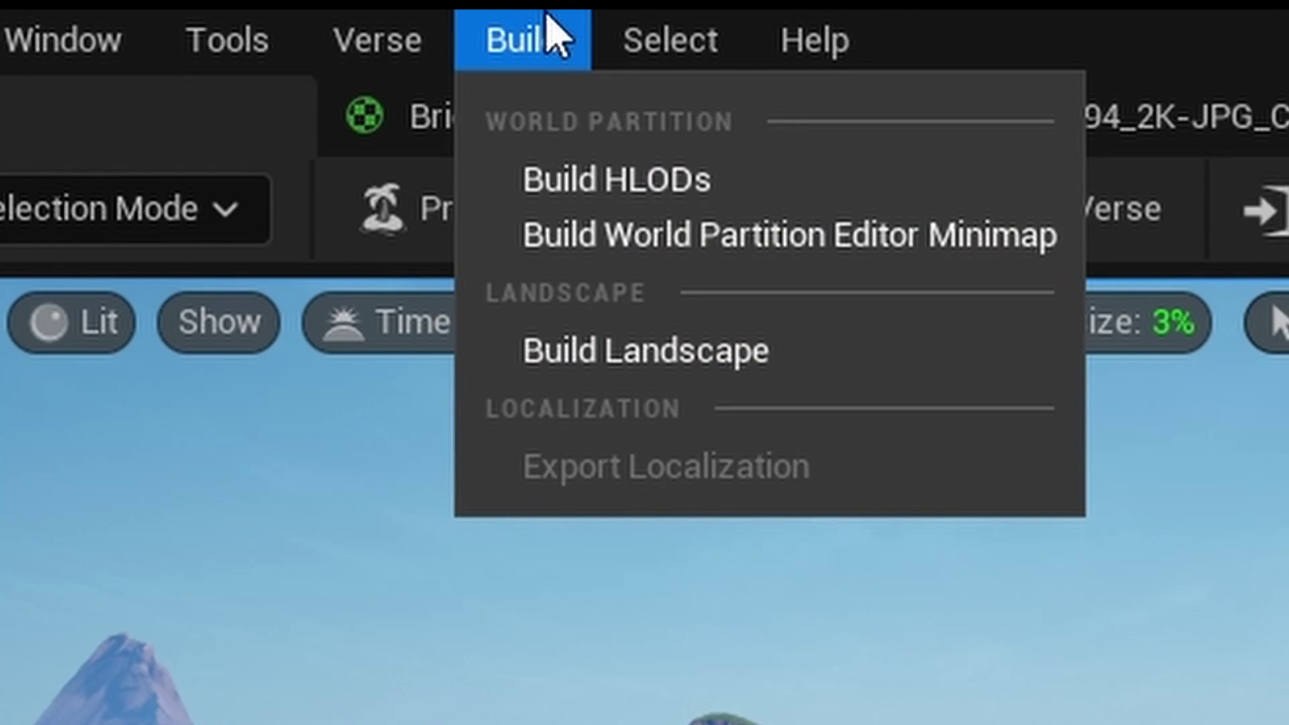
left_click(621, 173)
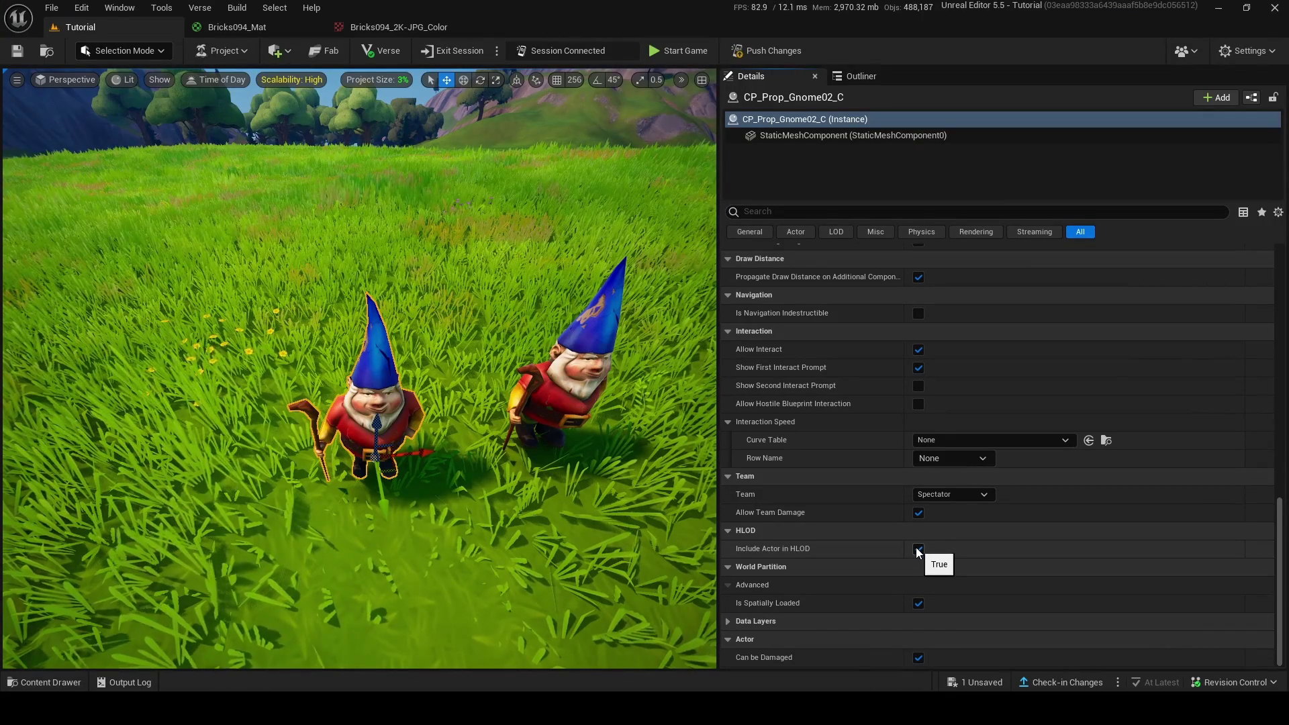
Review the selected gnome's Include Actor in HLOD setting and the level build options.
scroll(492, 450, "down", 5)
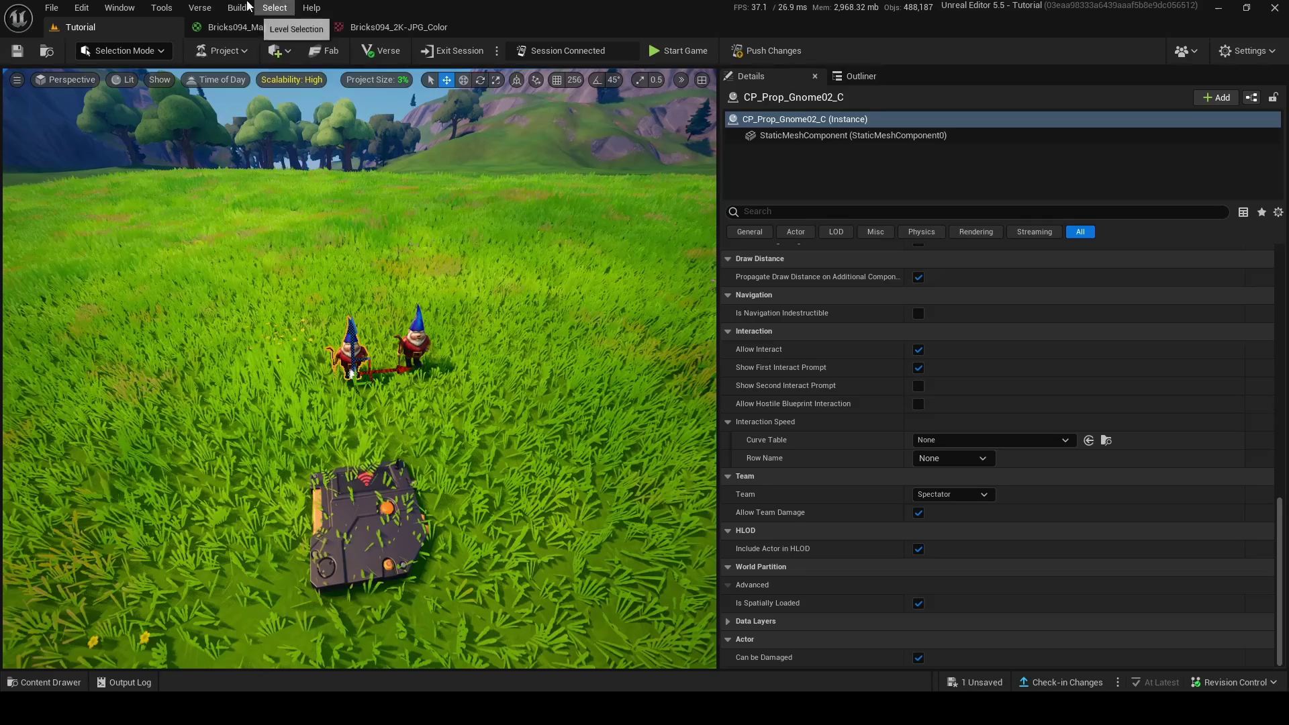
left_click(237, 8)
scroll(433, 304, "down", 4)
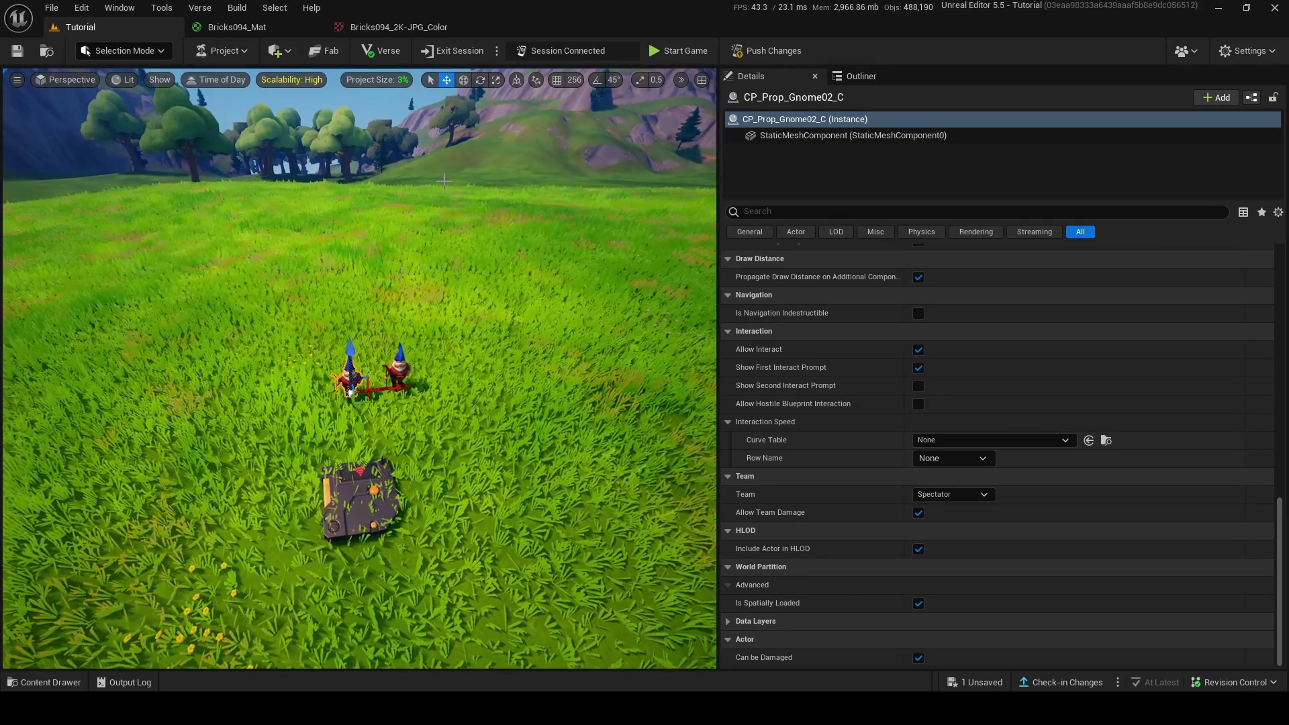
Review the Project Size statistics, close them and look at the gnome area and the whole island from far away.
left_click(387, 83)
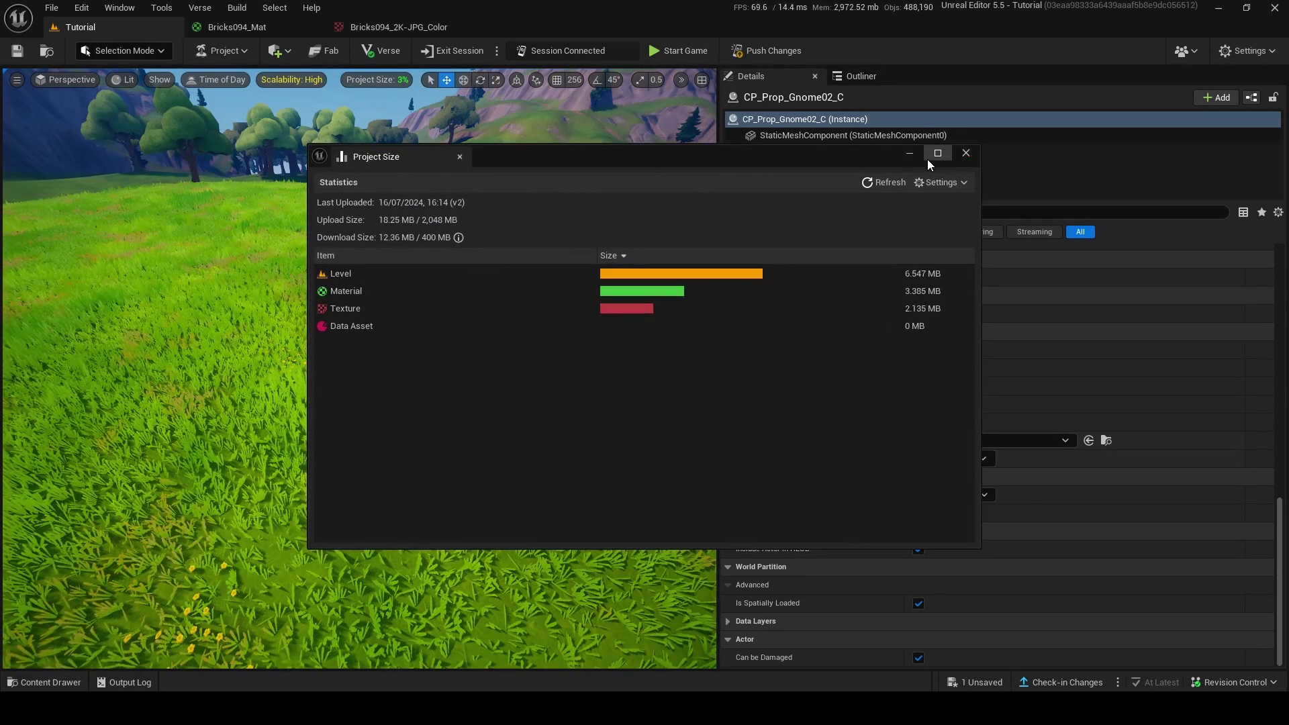
left_click(966, 153)
scroll(376, 437, "up", 3)
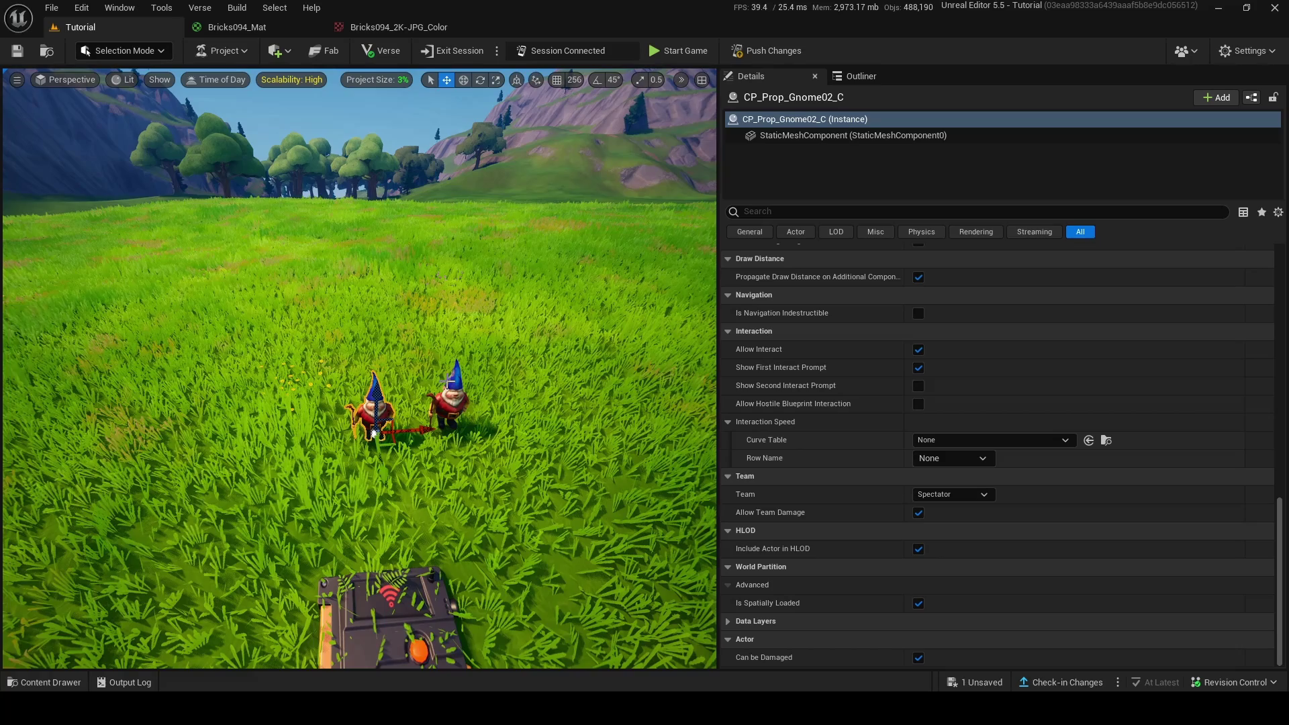
key("w")
right_click_drag(376, 437, 376, 410)
key("s")
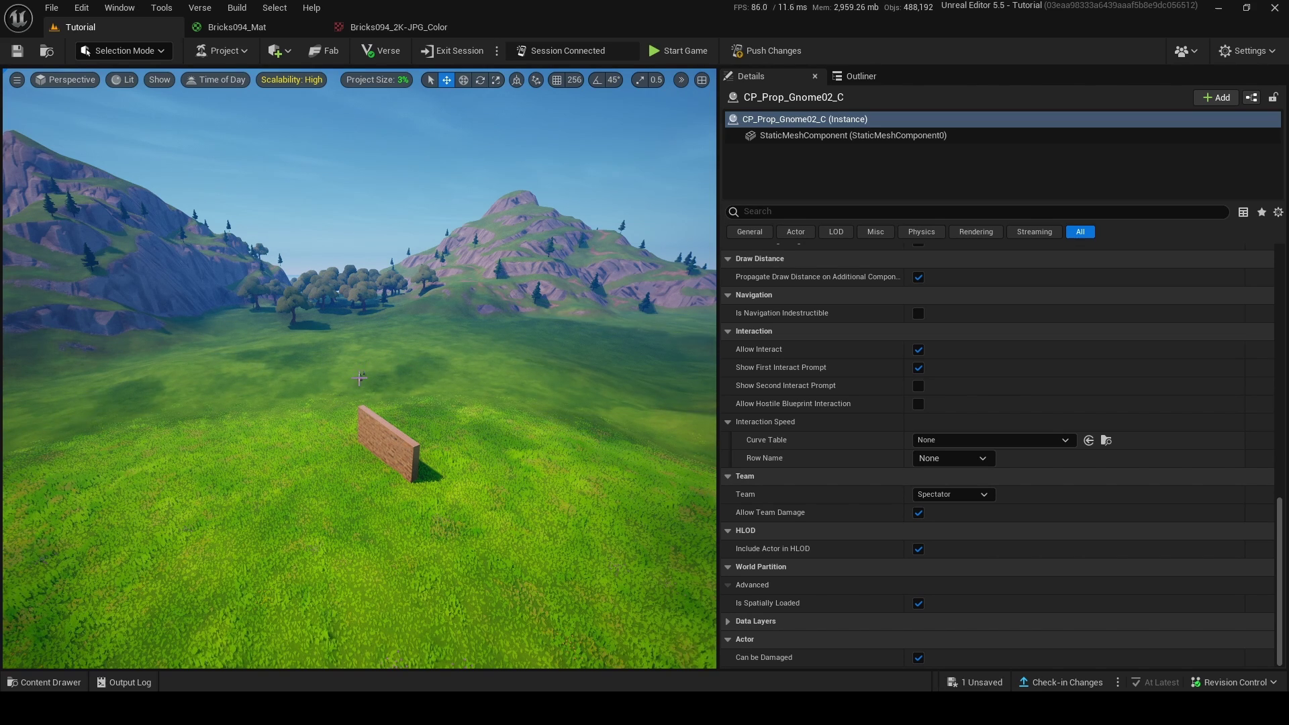
scroll(392, 329, "down", 10)
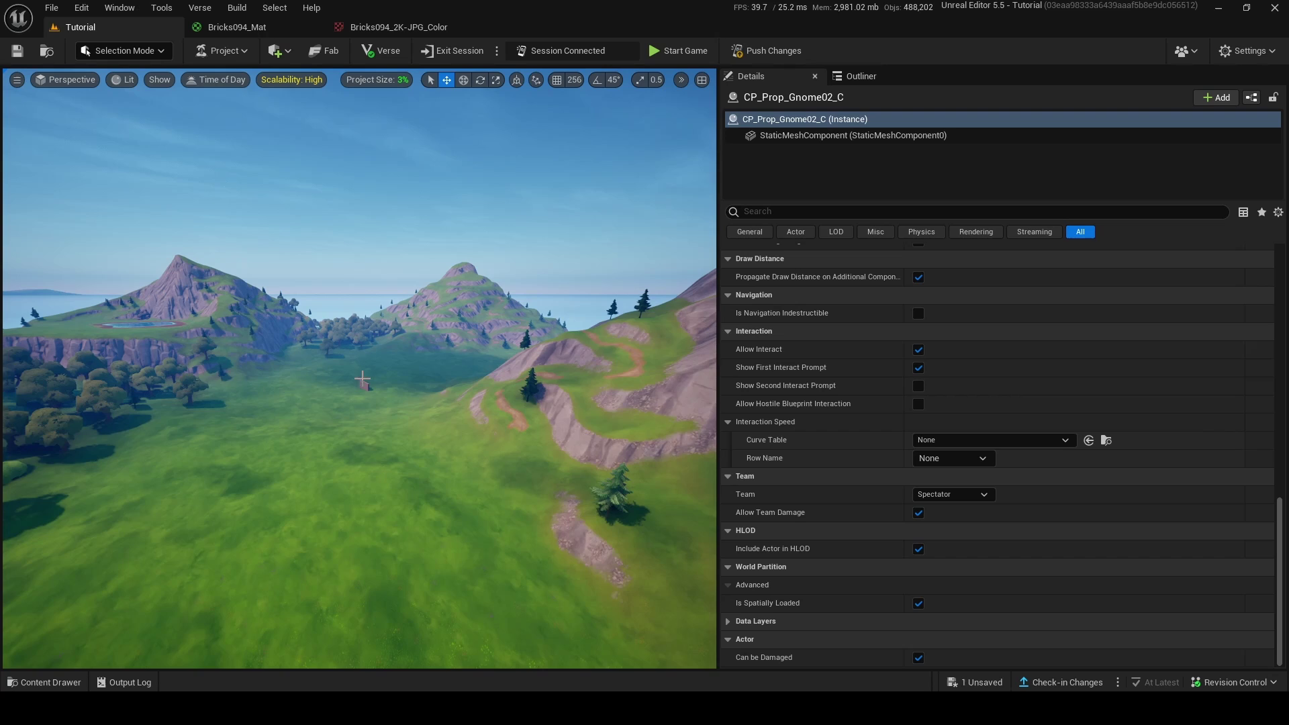
scroll(363, 379, "down", 15)
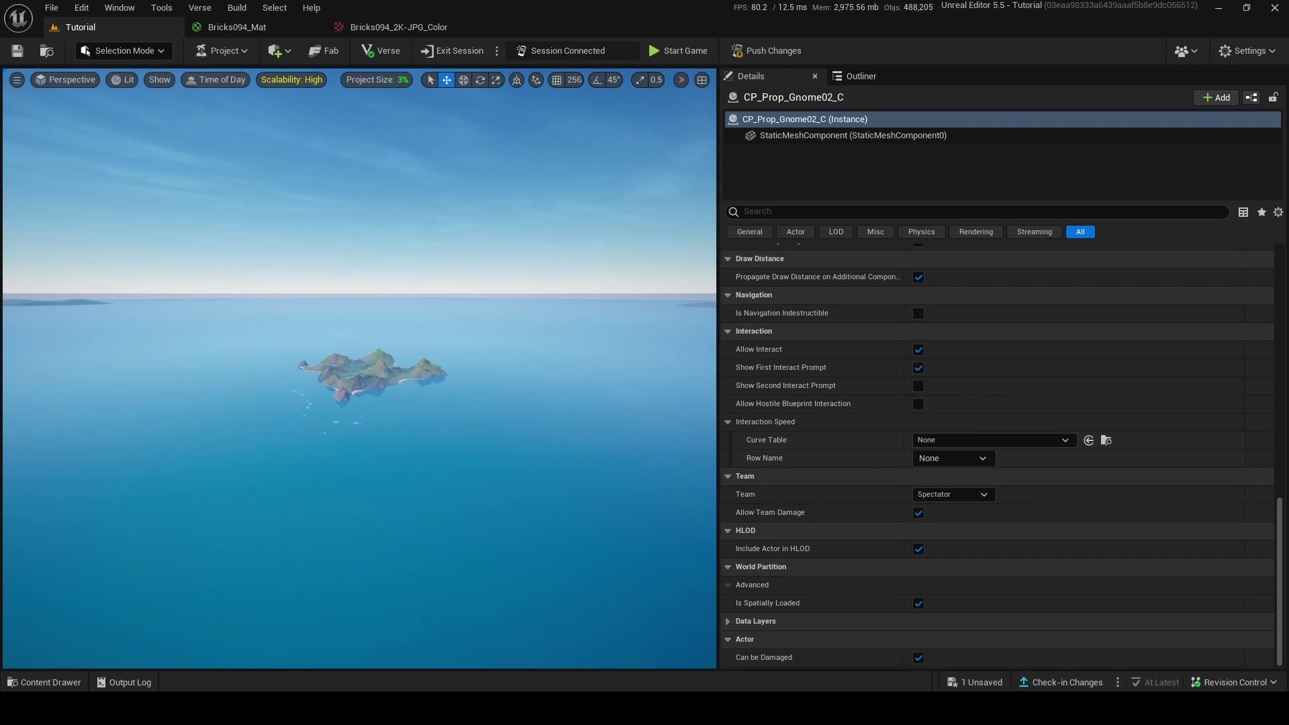
Exclude the selected gnome from HLODs and look it over up close and from a distance.
key("f")
left_click(918, 549)
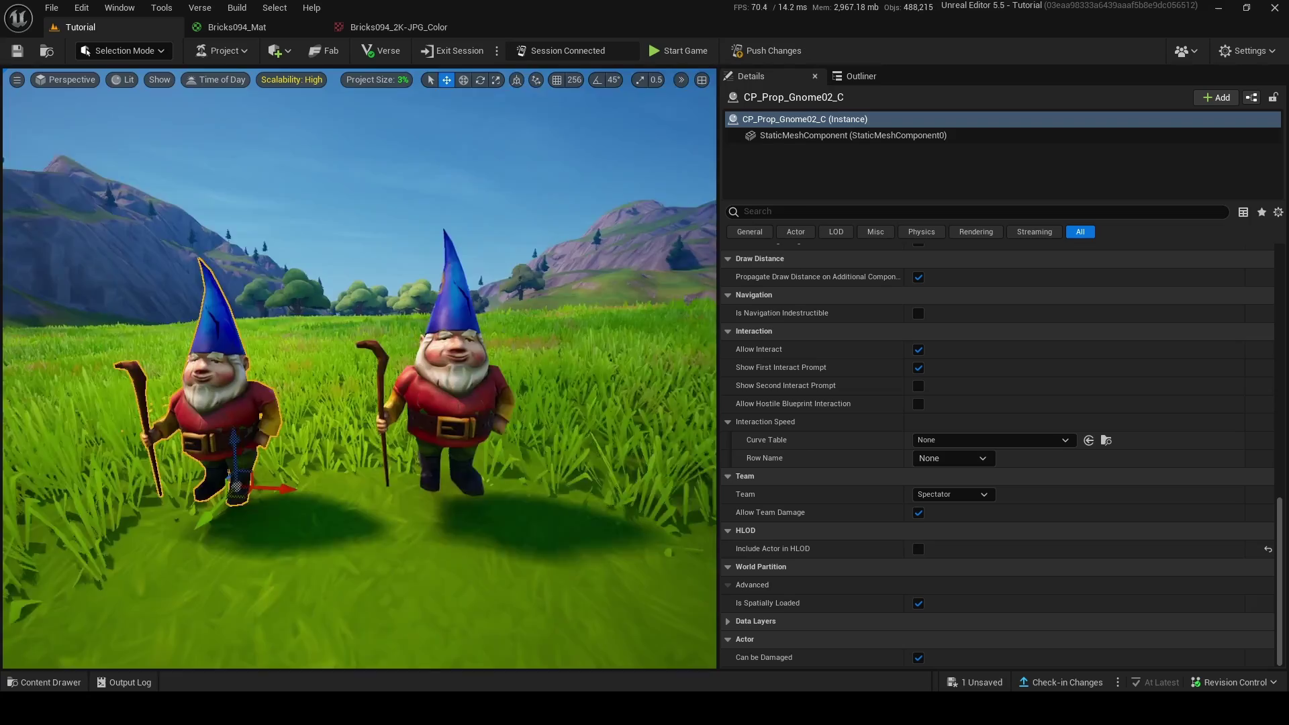
key("w")
right_click_drag(359, 369, 538, 343)
key("w")
key("s")
key("w")
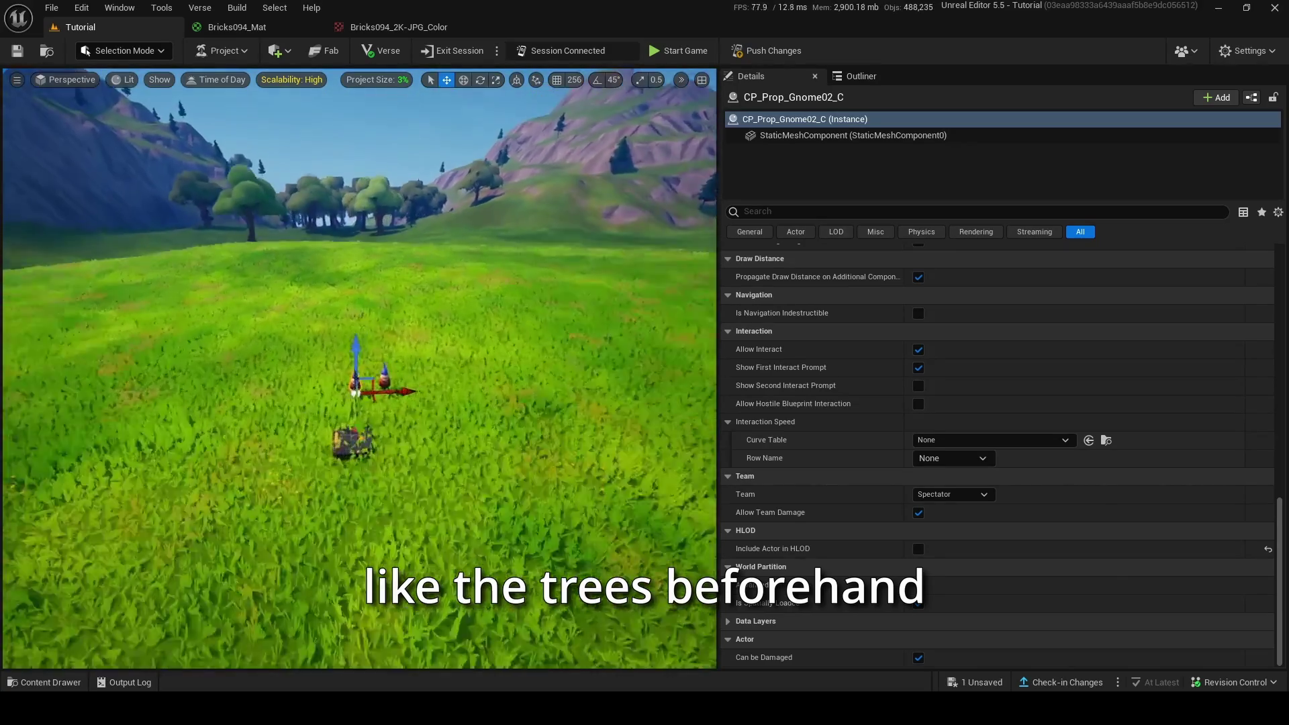
Turn Include Actor in HLOD back on for the selected gnome and view it from near and far.
left_click(918, 549)
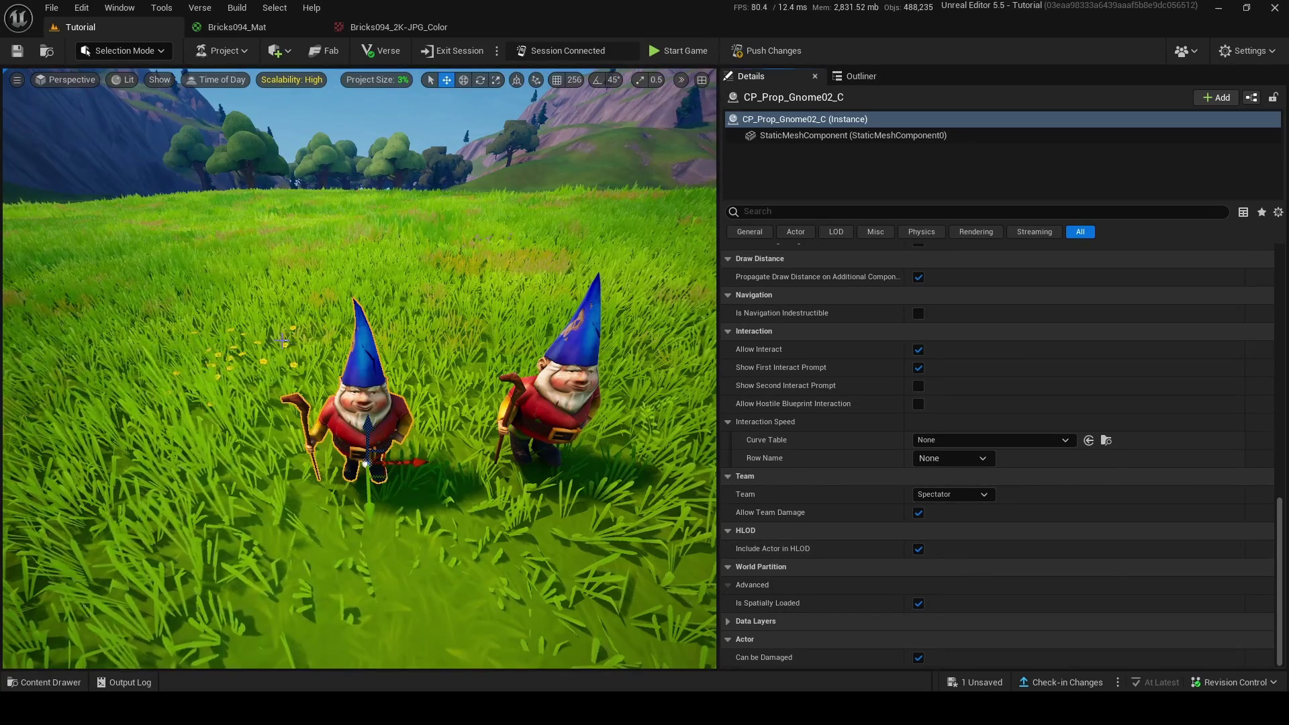
right_click_drag(537, 390, 396, 373)
key("w")
key("s")
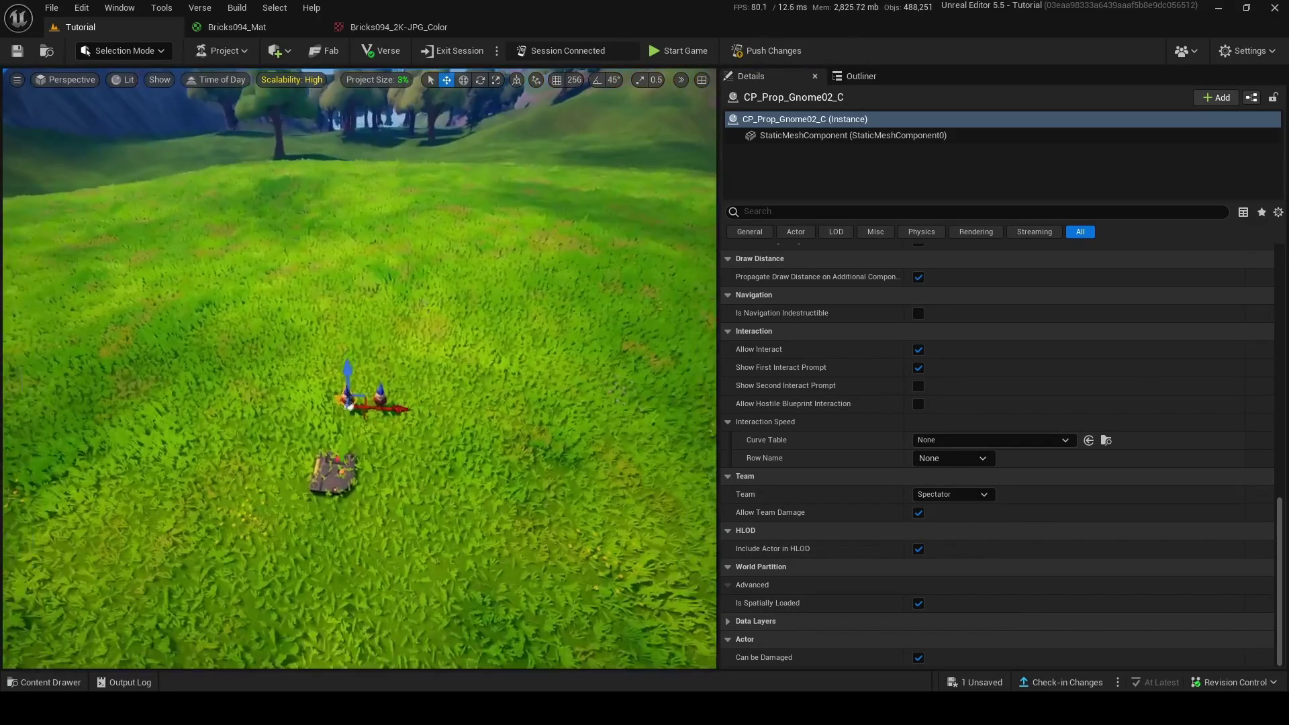
right_click_drag(359, 376, 363, 349)
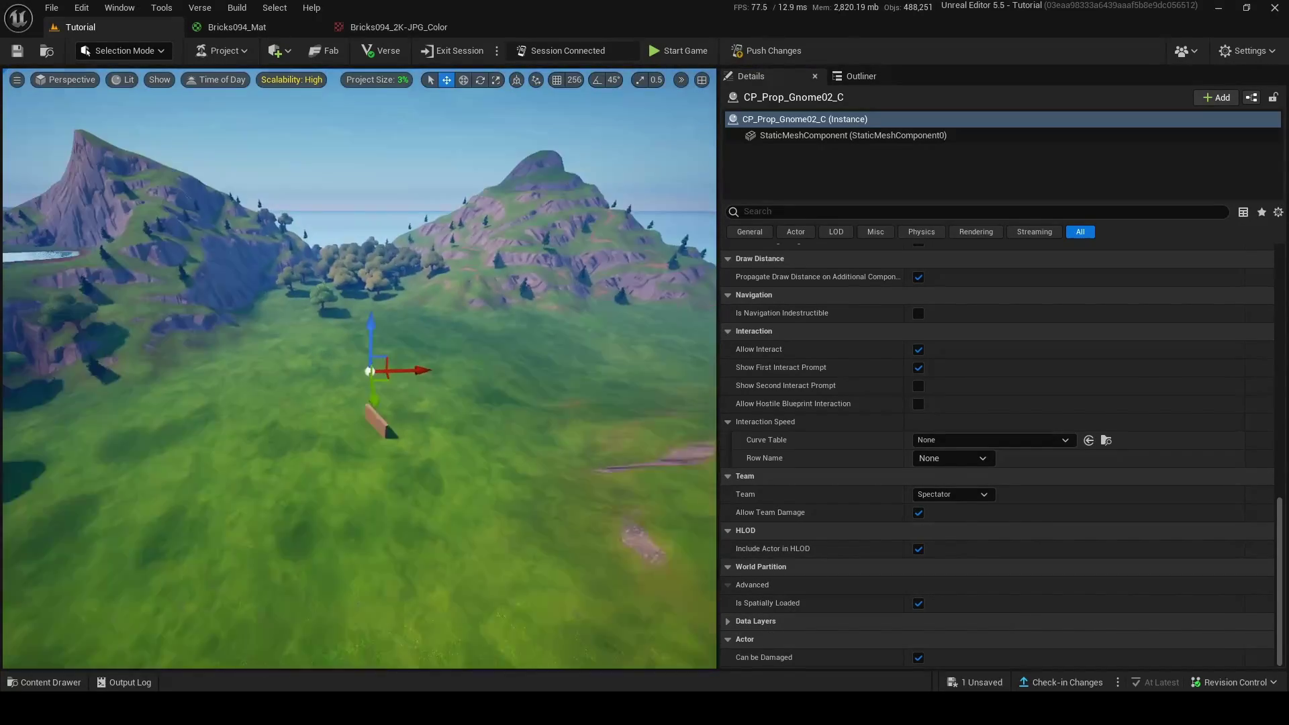
Build the HLODs for the current level.
left_click(237, 7)
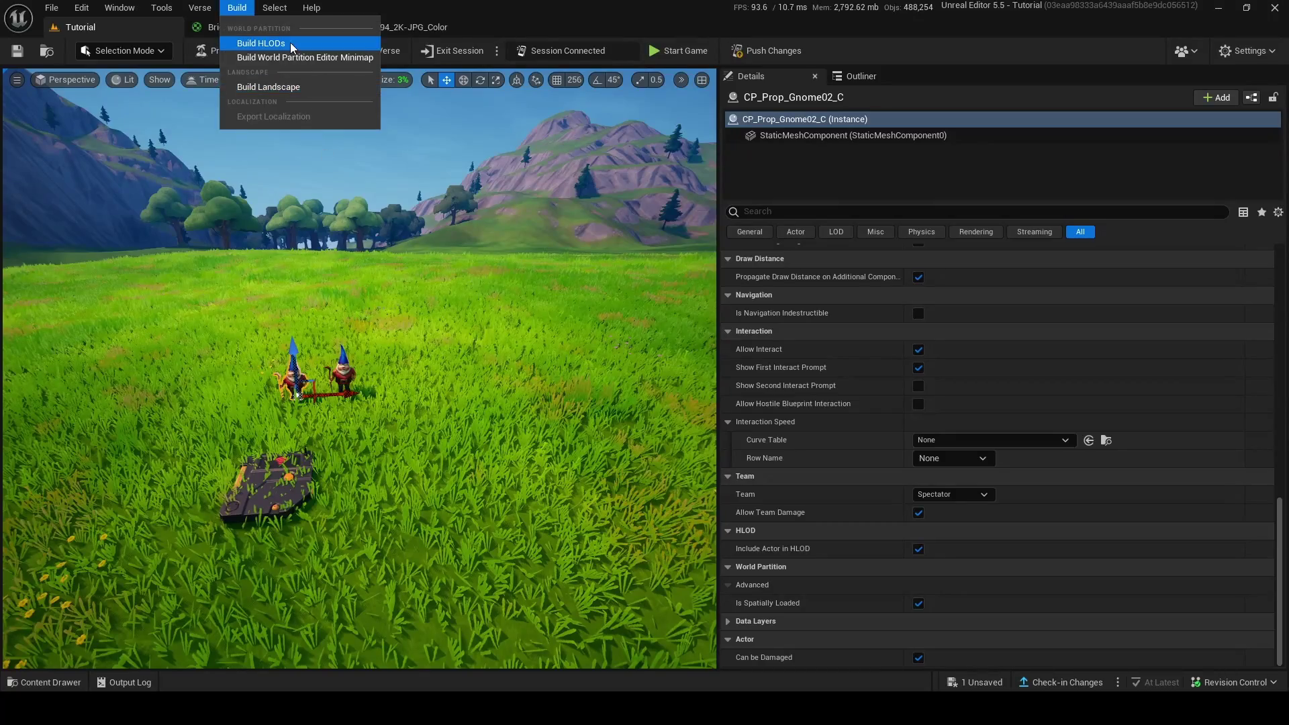
left_click(293, 45)
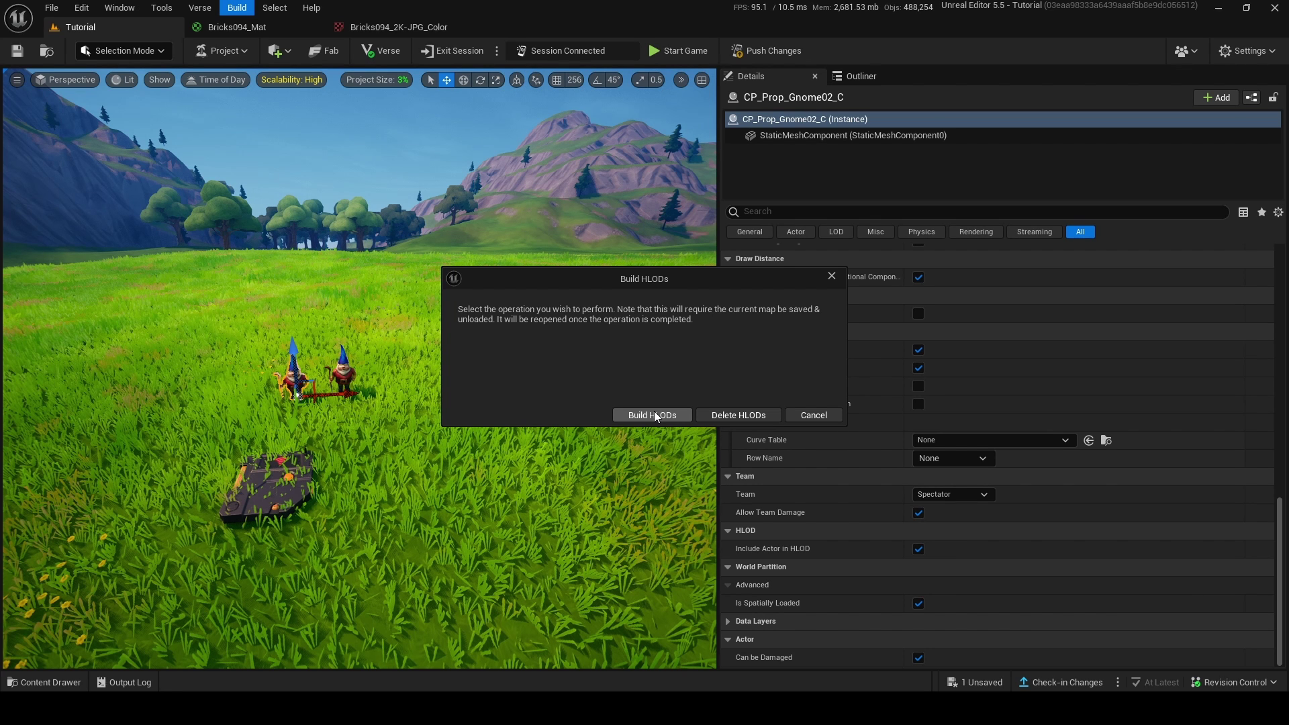
left_click(653, 415)
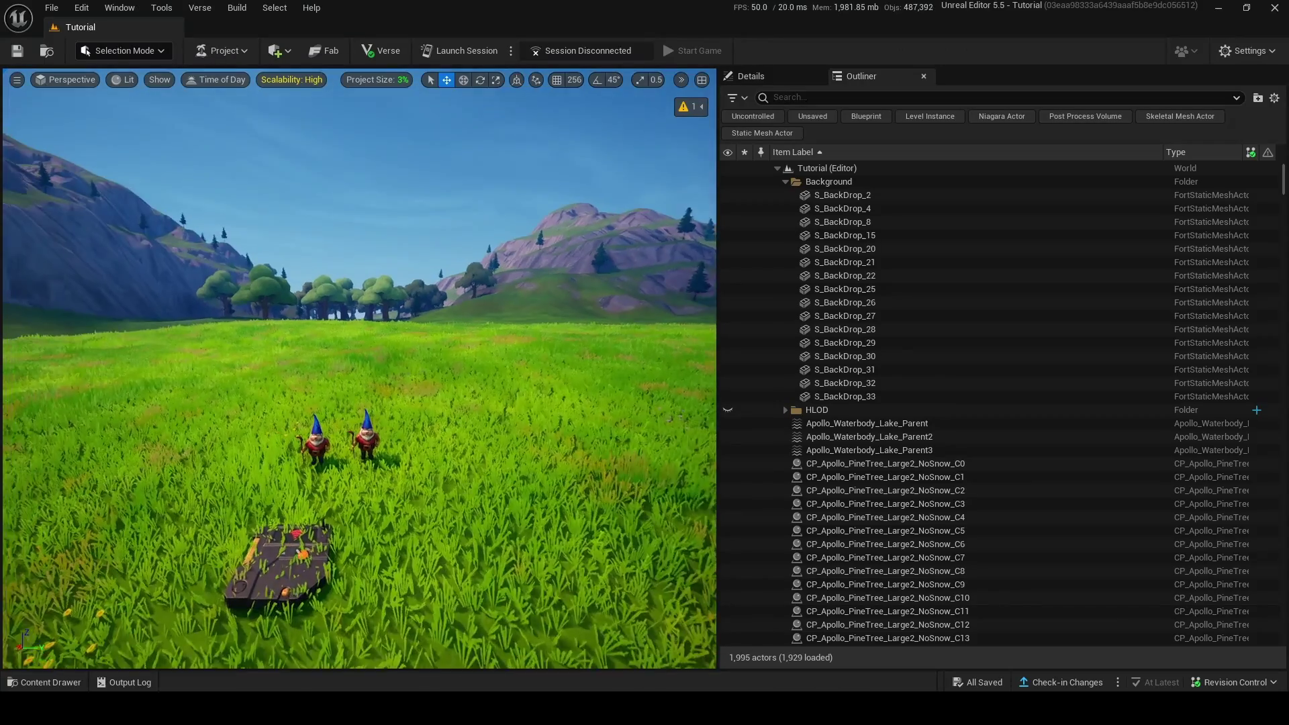
Check the Project Size breakdown from different parts of the island and survey the terrain and trees.
right_click_drag(373, 393, 403, 399)
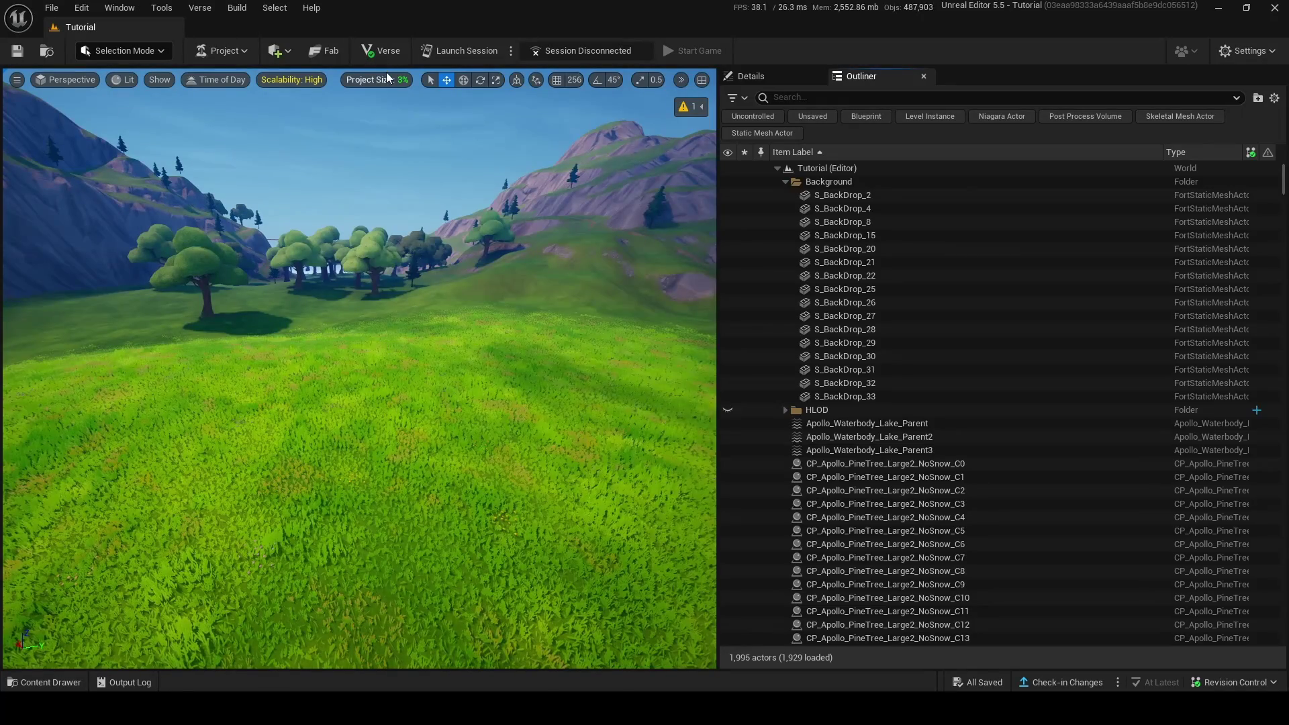
left_click(388, 76)
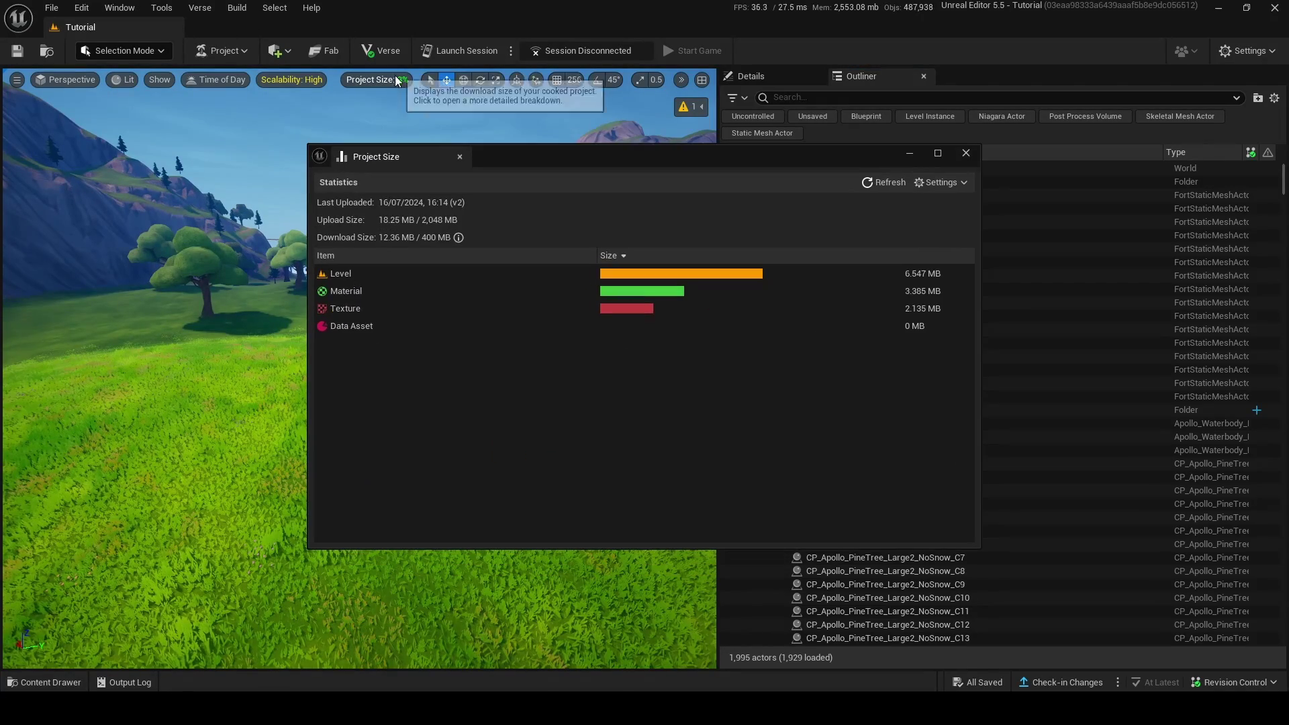
left_click(911, 157)
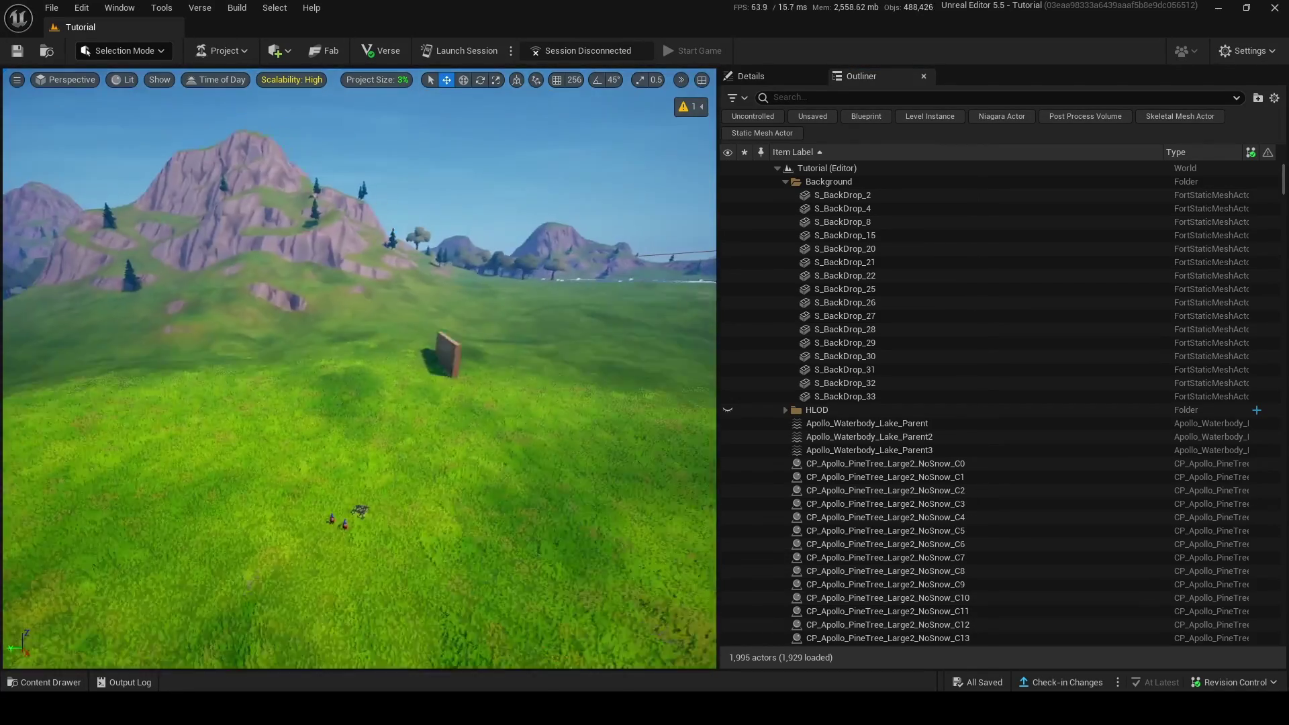
right_click_drag(360, 370, 611, 386)
right_click_drag(444, 205, 567, 218)
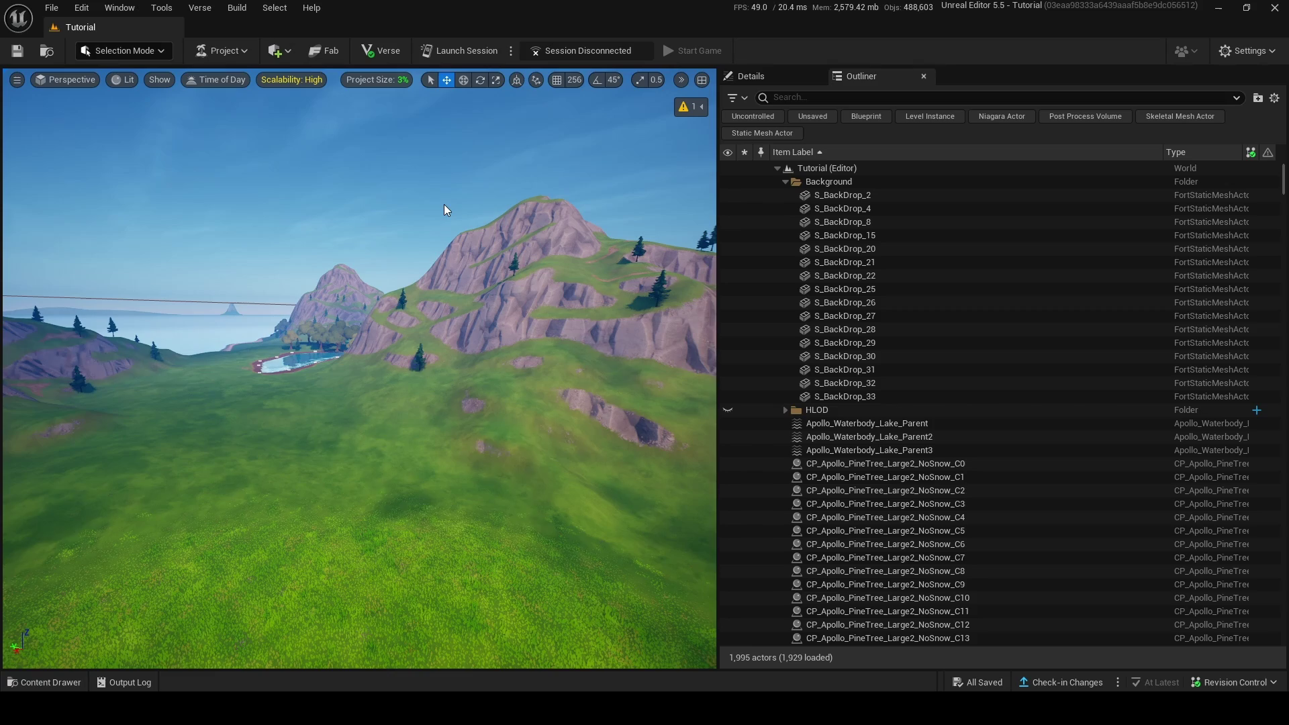
right_click_drag(445, 205, 445, 204)
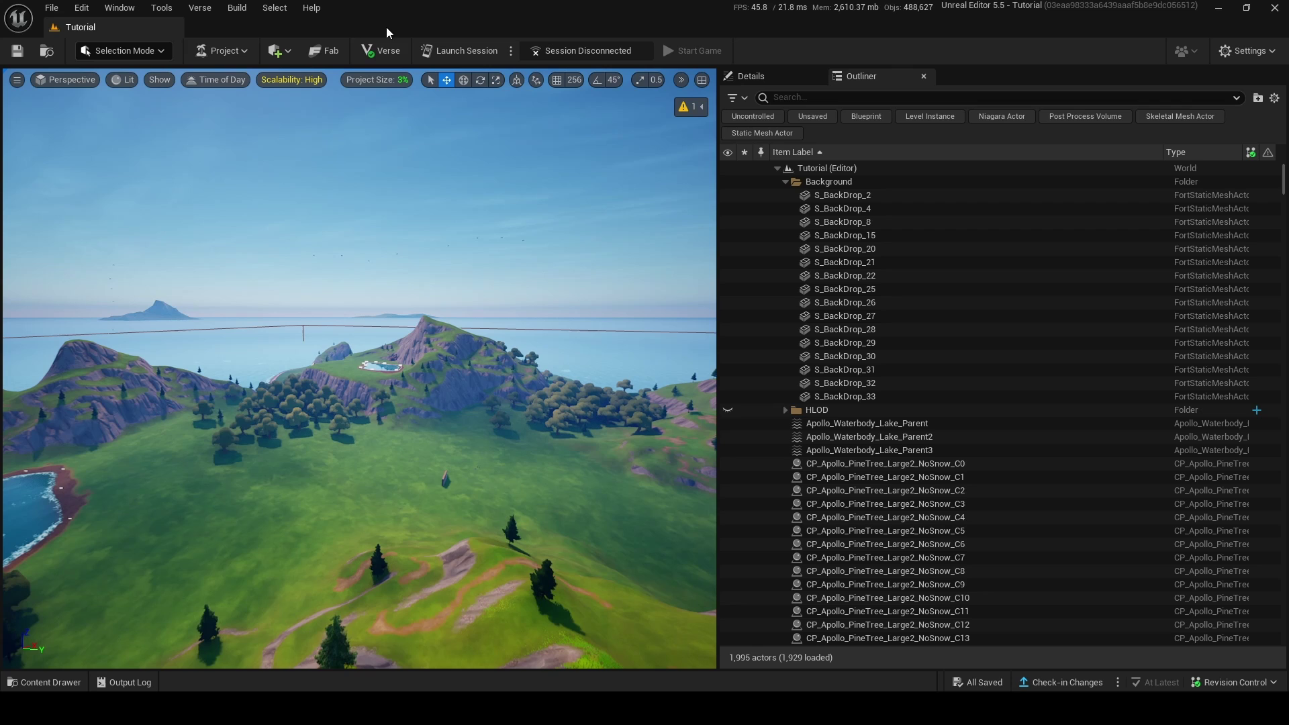
left_click(377, 79)
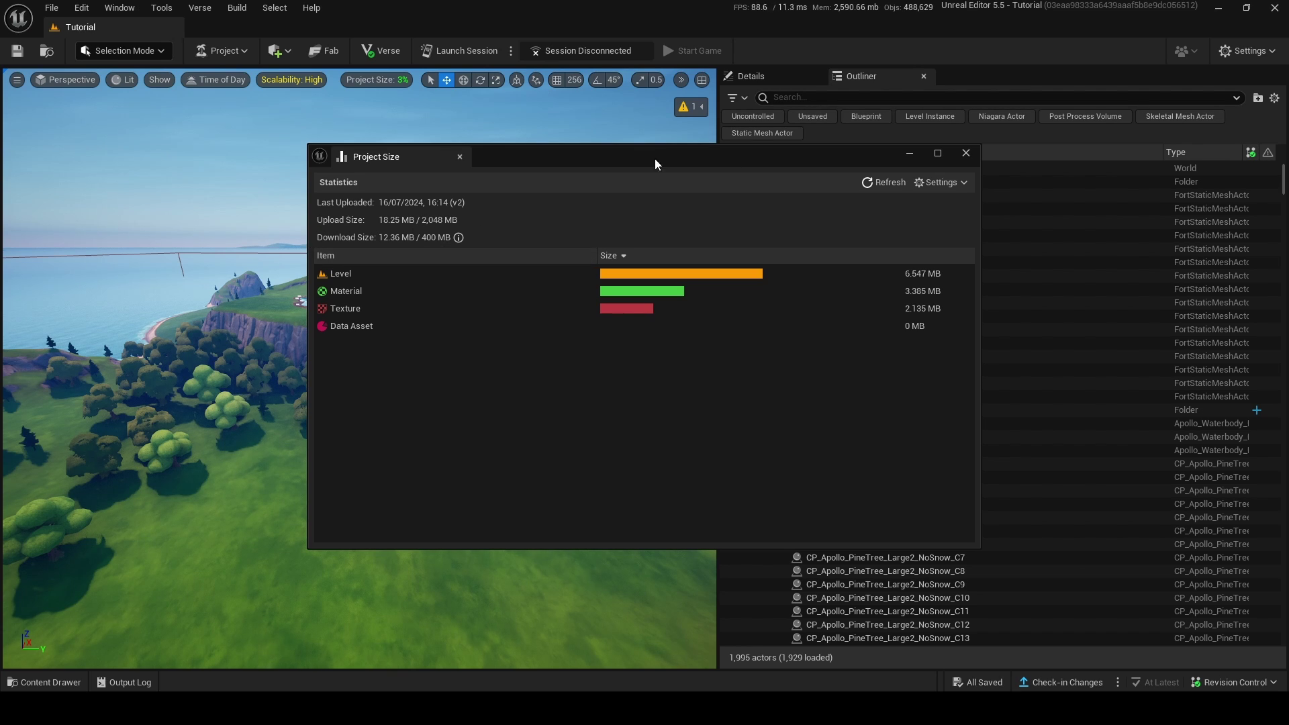
left_click(966, 153)
mouse_move(352, 468)
right_mouse_down()
mouse_move(282, 463)
mouse_move(352, 468)
mouse_move(382, 537)
mouse_move(346, 460)
right_mouse_up()
key("w")
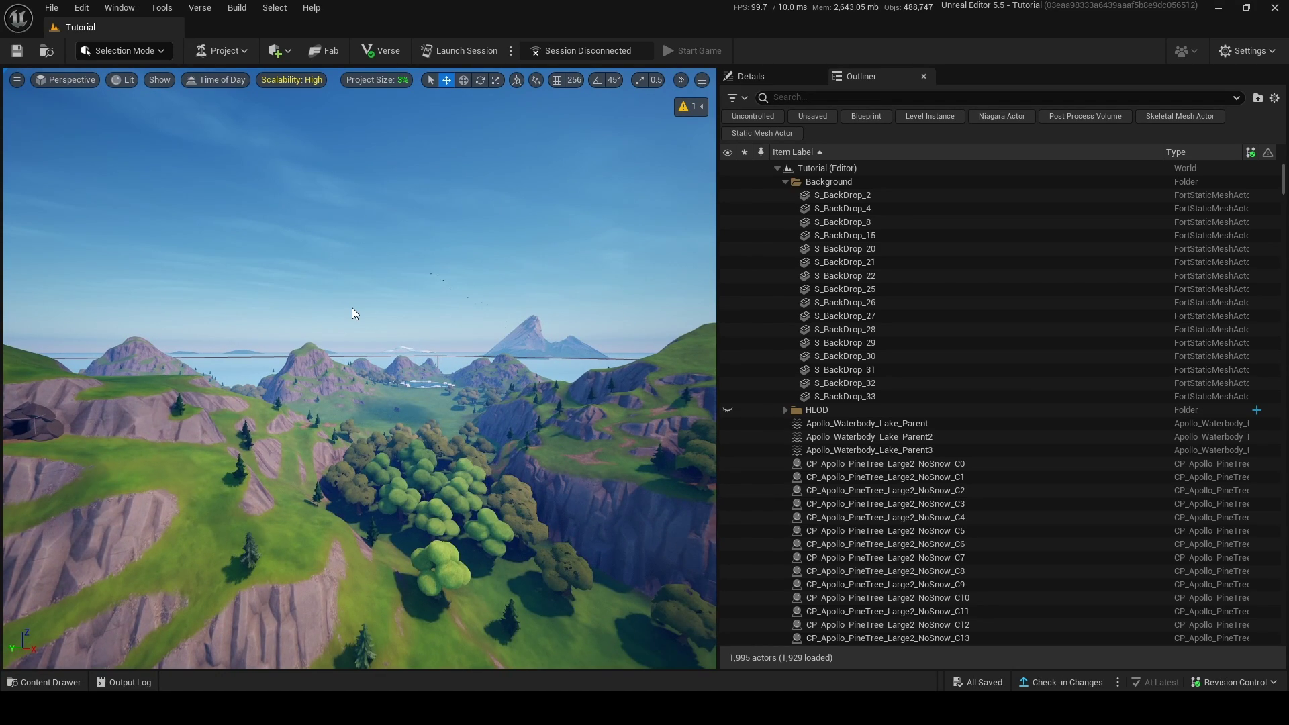
Select nearby and distant pine trees and compare how they look across the valley.
left_click(225, 376)
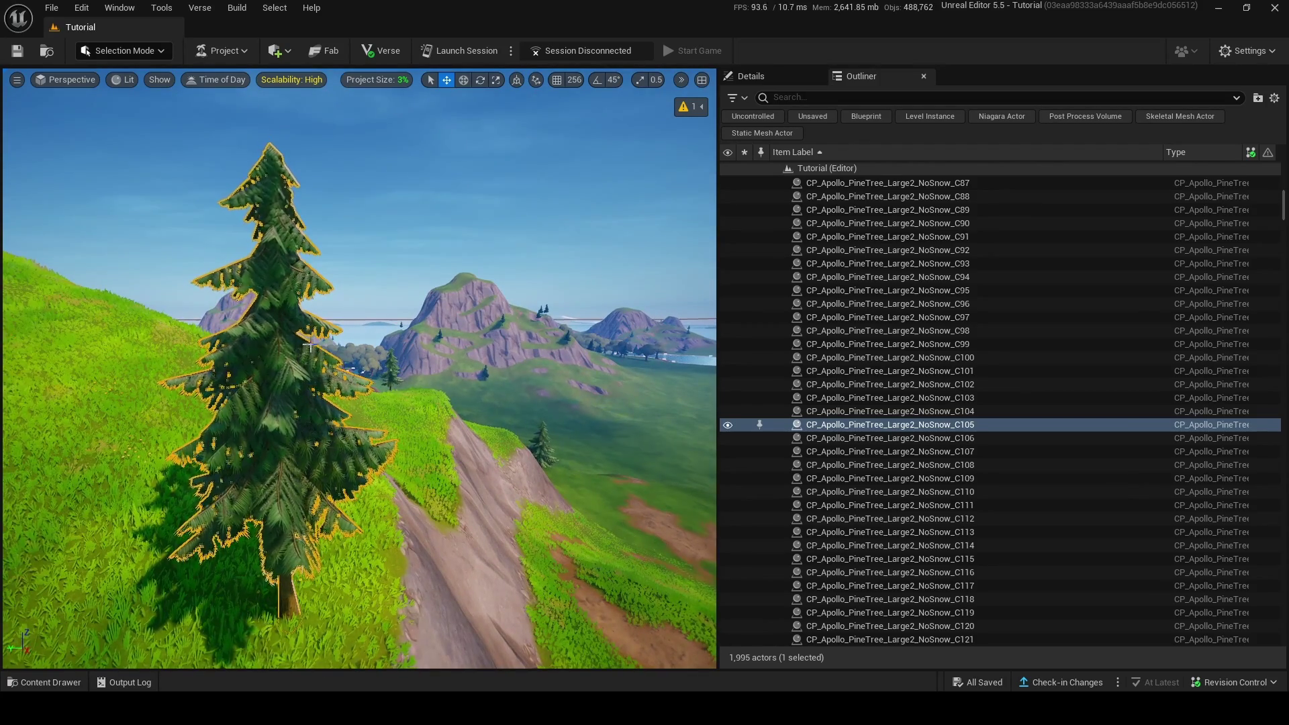
right_click_drag(310, 344, 546, 251)
left_click(359, 362)
left_click(546, 251)
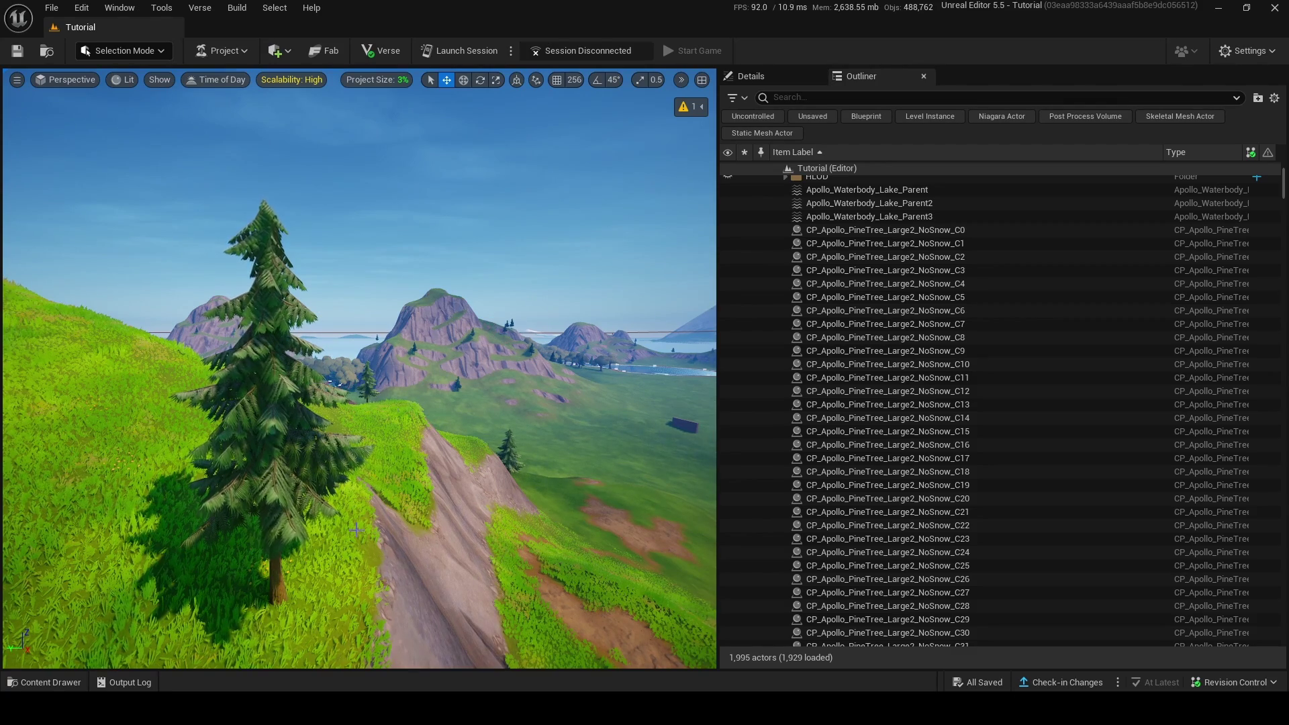
key("w")
right_click_drag(347, 393, 317, 323)
key("s")
left_click(552, 338)
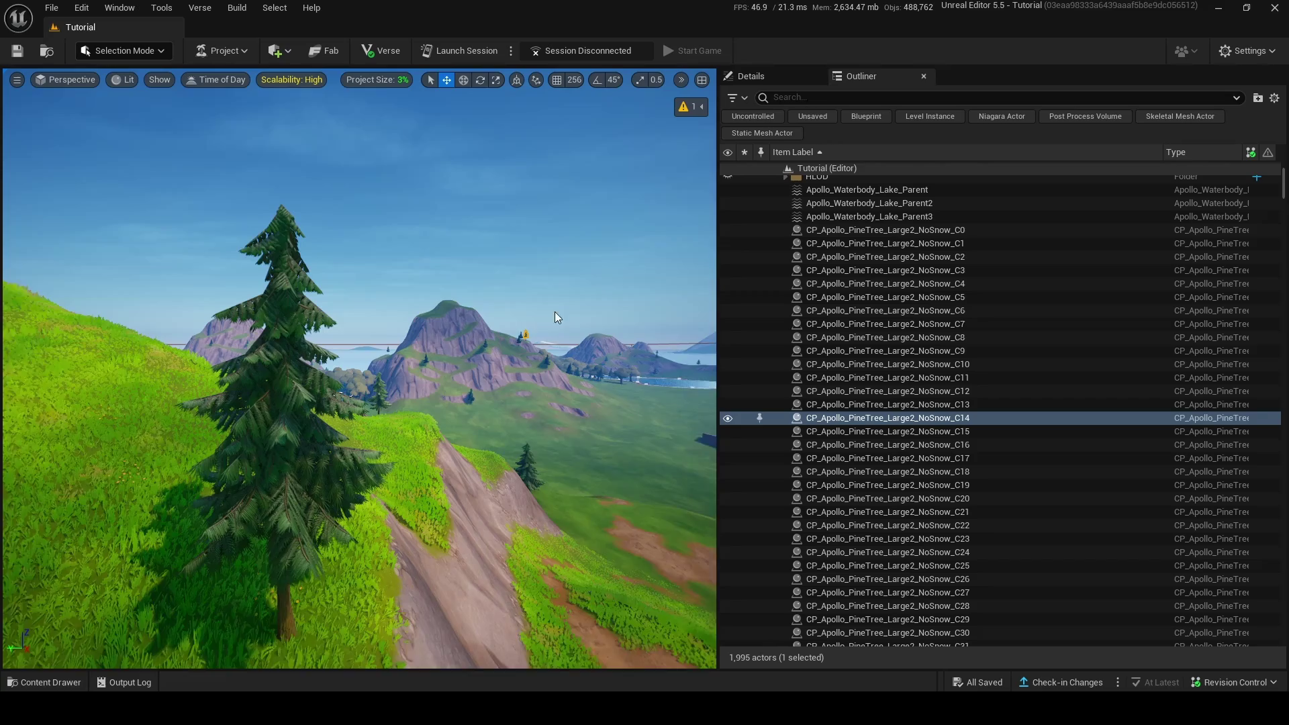
right_click_drag(511, 298, 548, 286)
left_click(469, 305)
right_click_drag(401, 341, 445, 352)
key("s")
key("a")
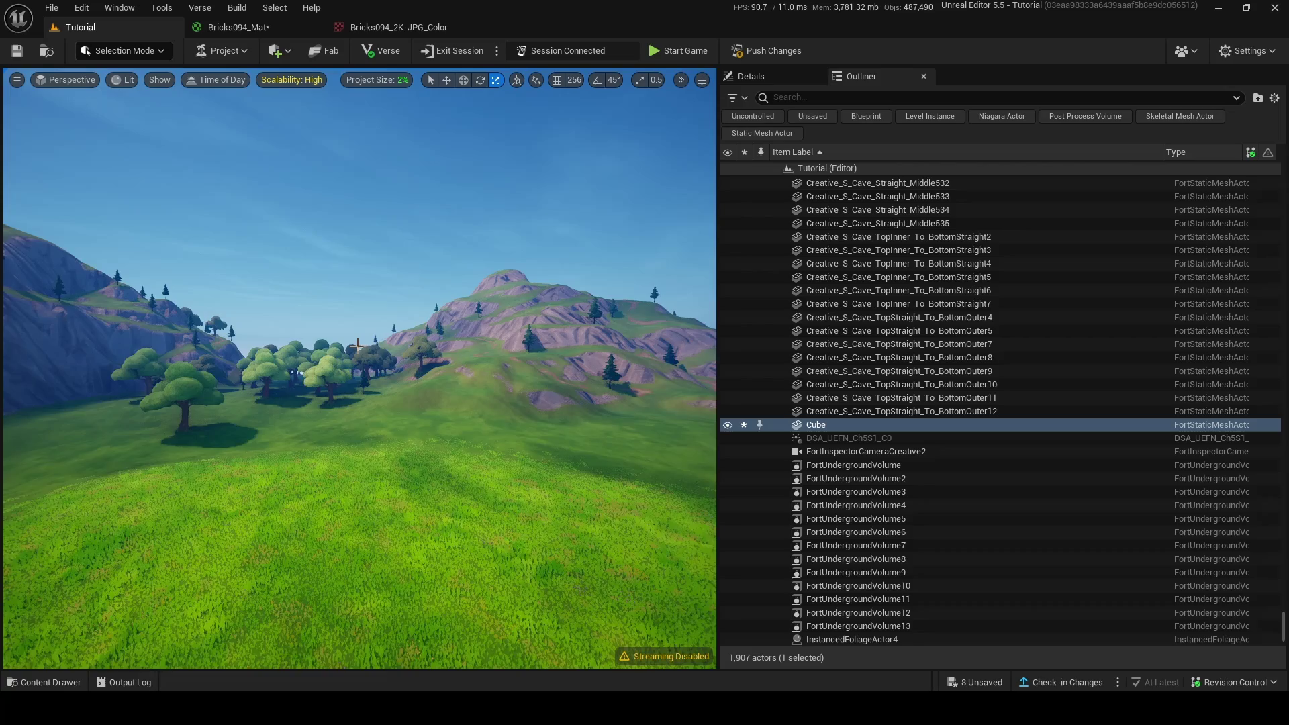
Switch the editor from foliage mode back to selection mode and look toward the brick wall.
right_click_drag(357, 345, 175, 341)
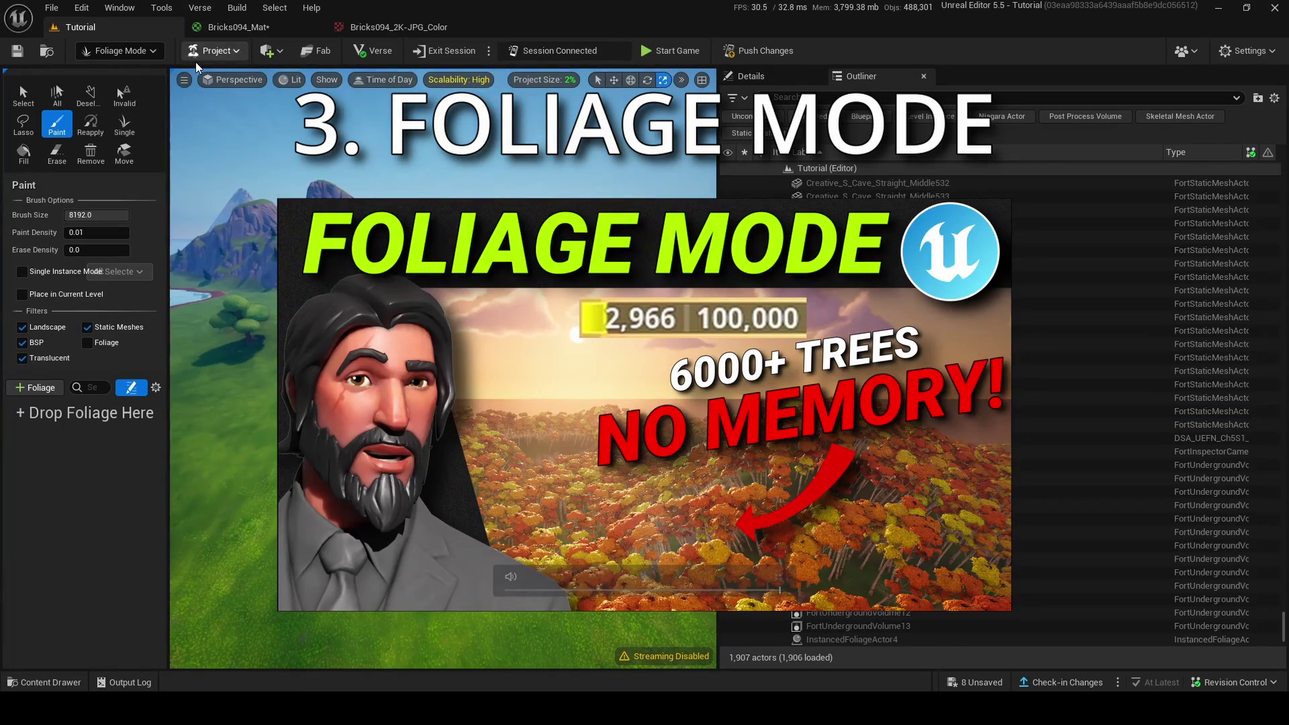
left_click(120, 51)
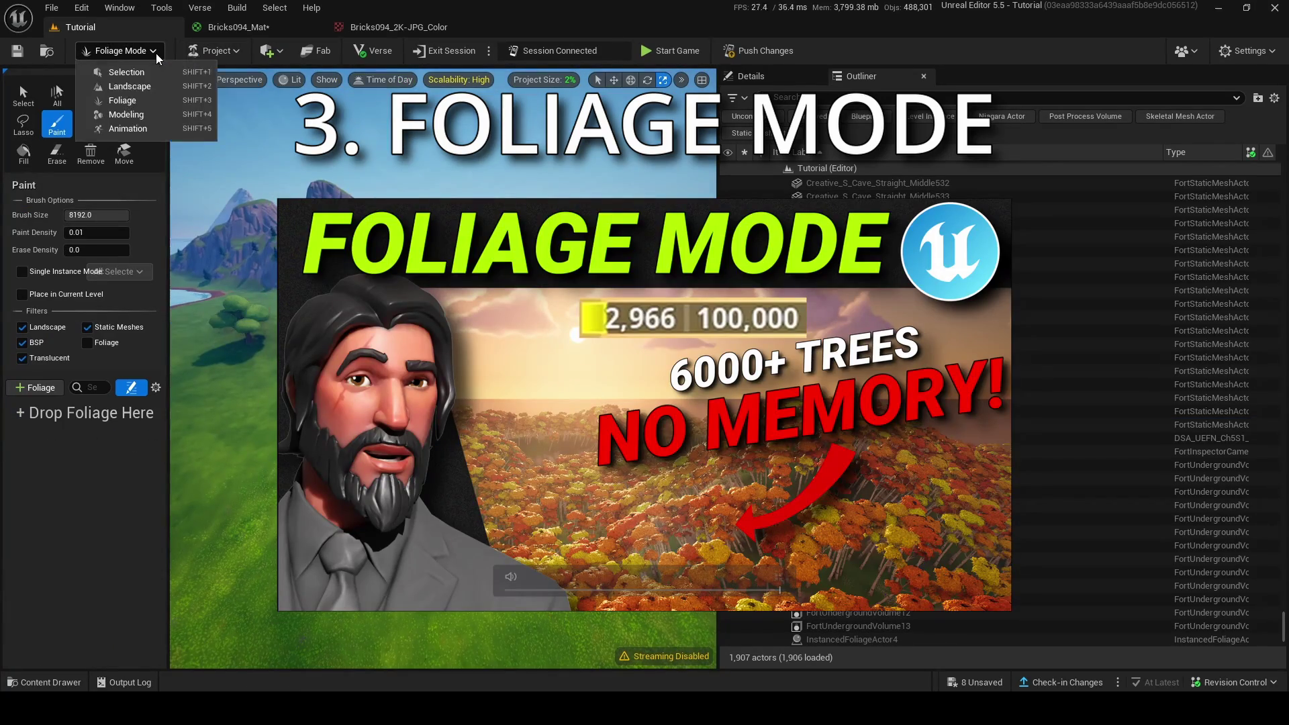
left_click(100, 65)
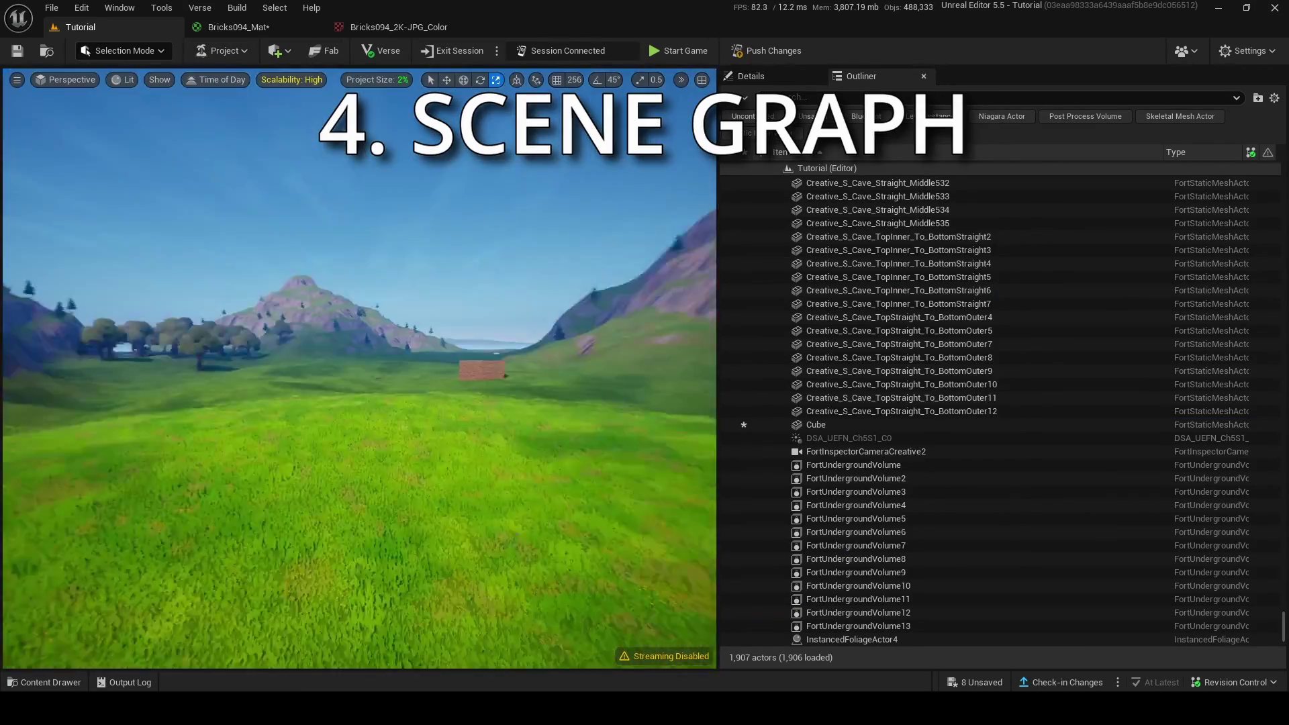
right_click_drag(359, 369, 534, 371)
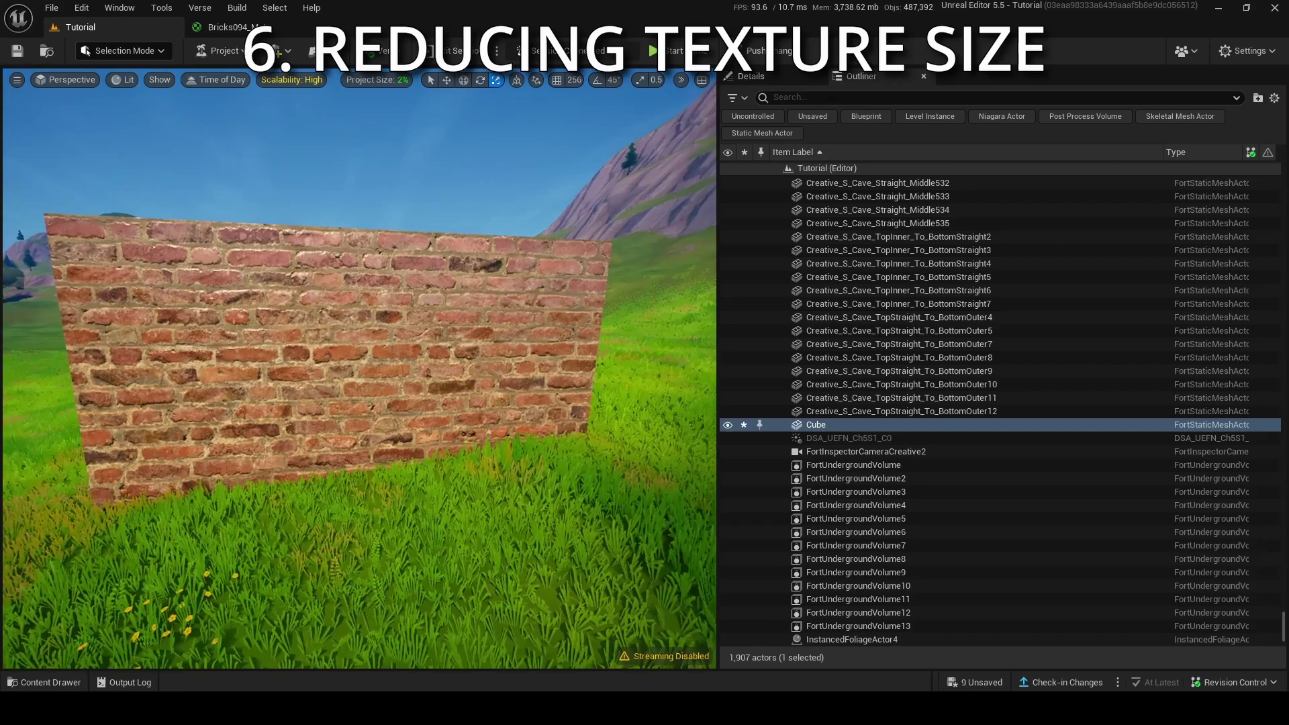
Open the Bricks094_2K-JPG_Color texture from the Tutorial Content folder and try LOD Bias values of 5 and 0.
left_click(48, 683)
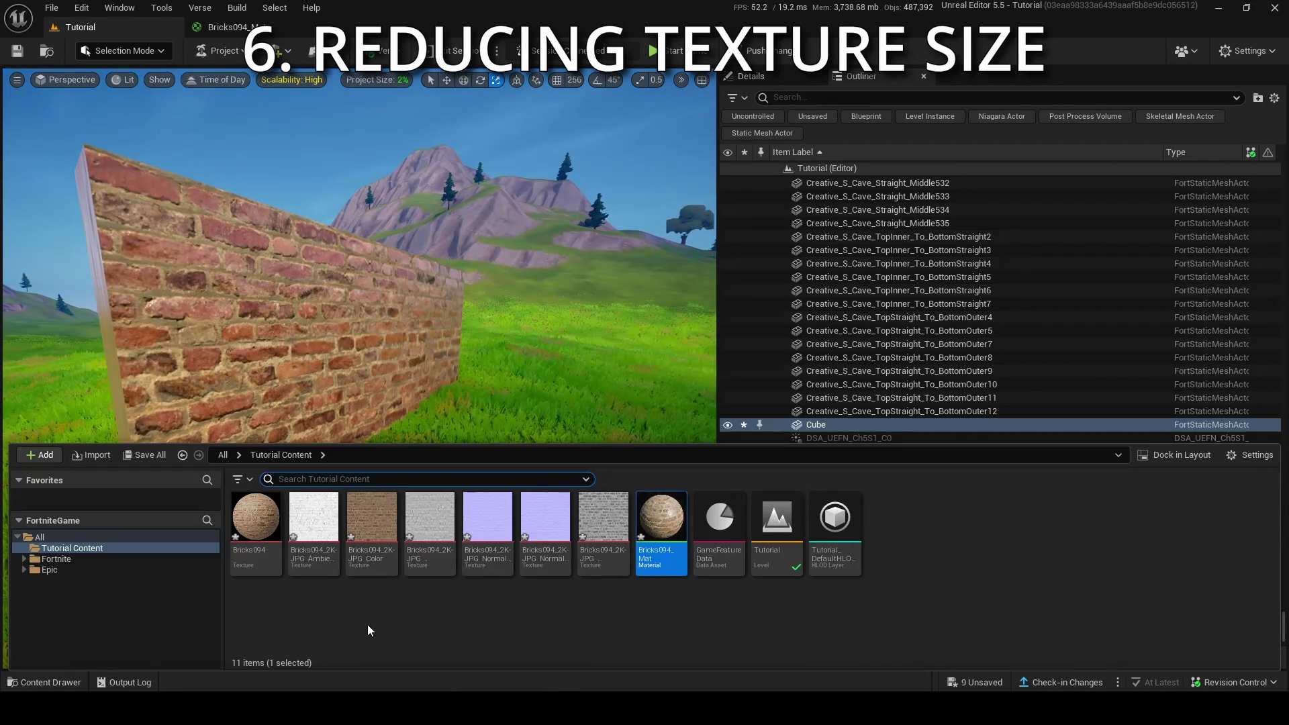
mouse_move(377, 550)
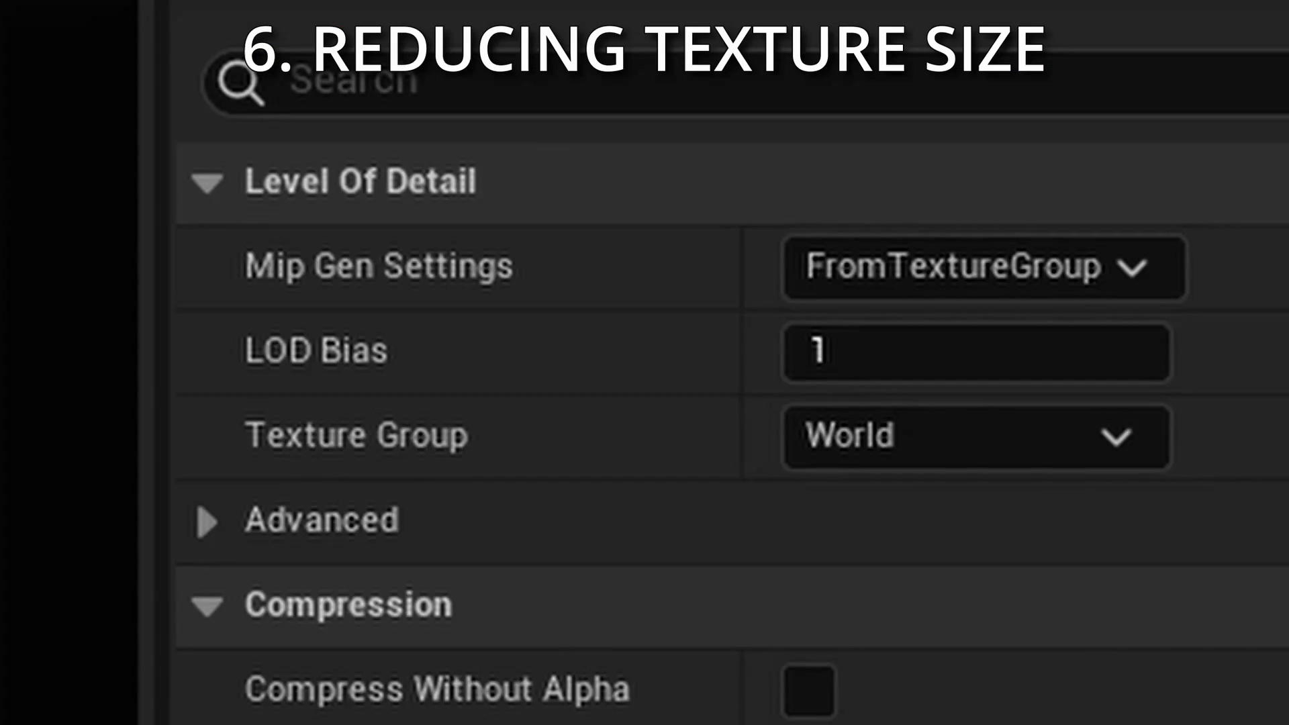
left_click(1146, 370)
type("3")
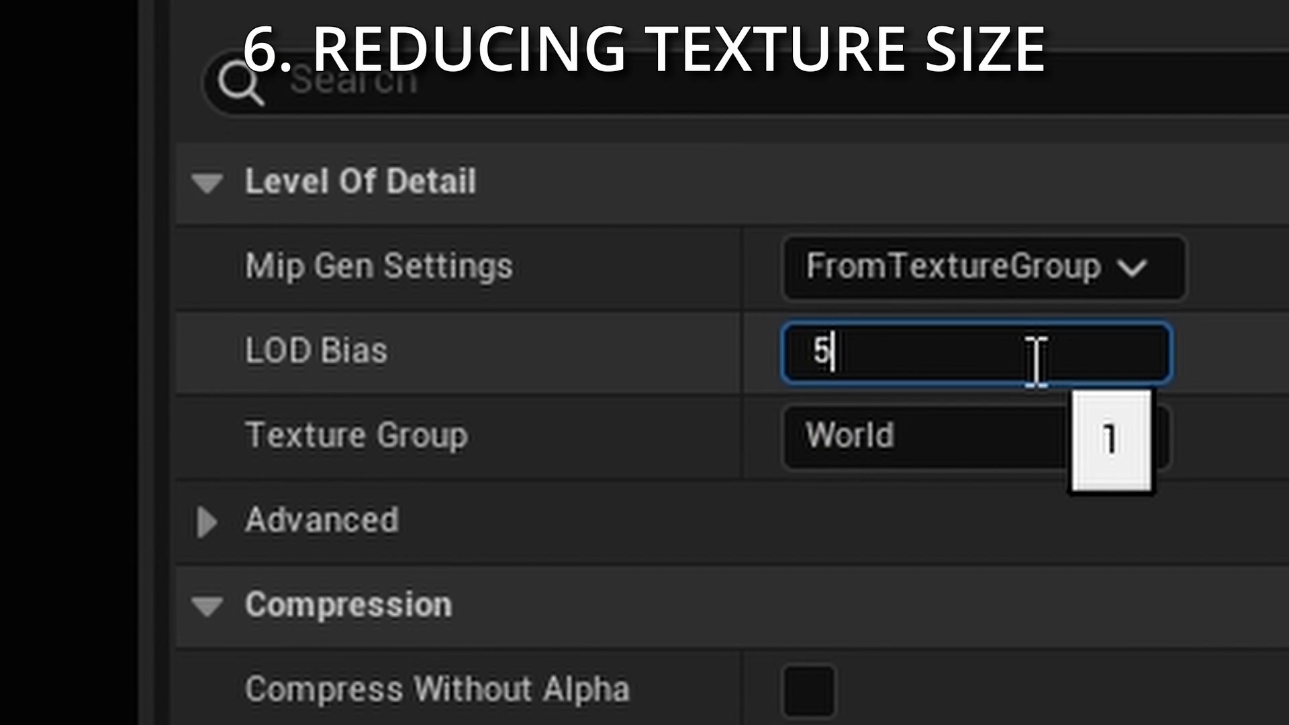
key("BackSpace")
type("0")
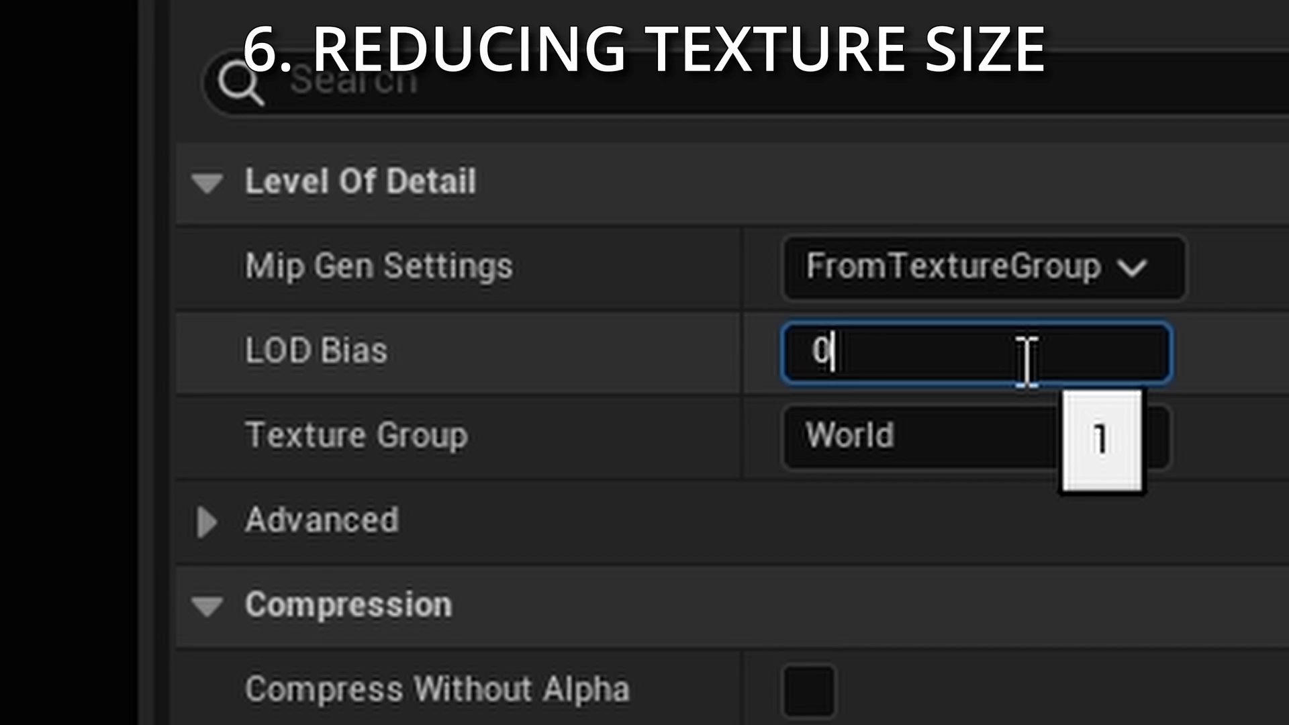
key("Return")
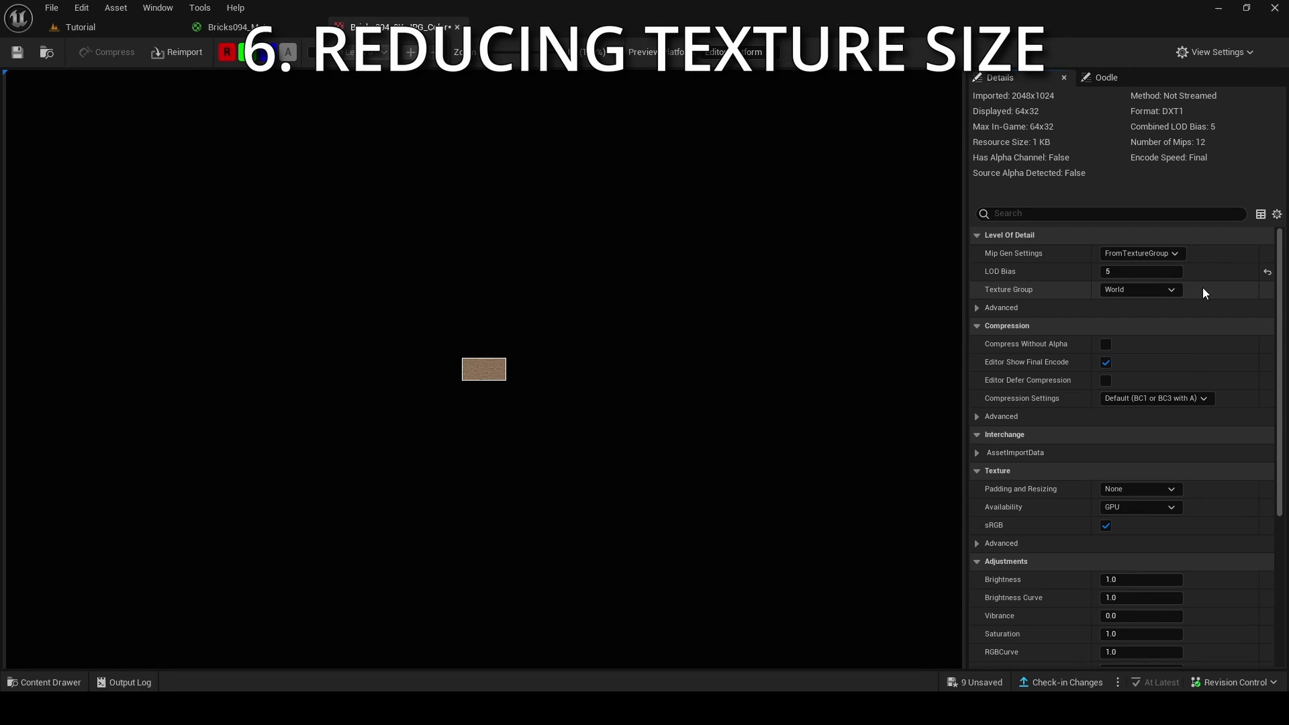
Try several LOD Bias values on the brick colour texture, including 4, and end with 2.
left_click(1158, 270)
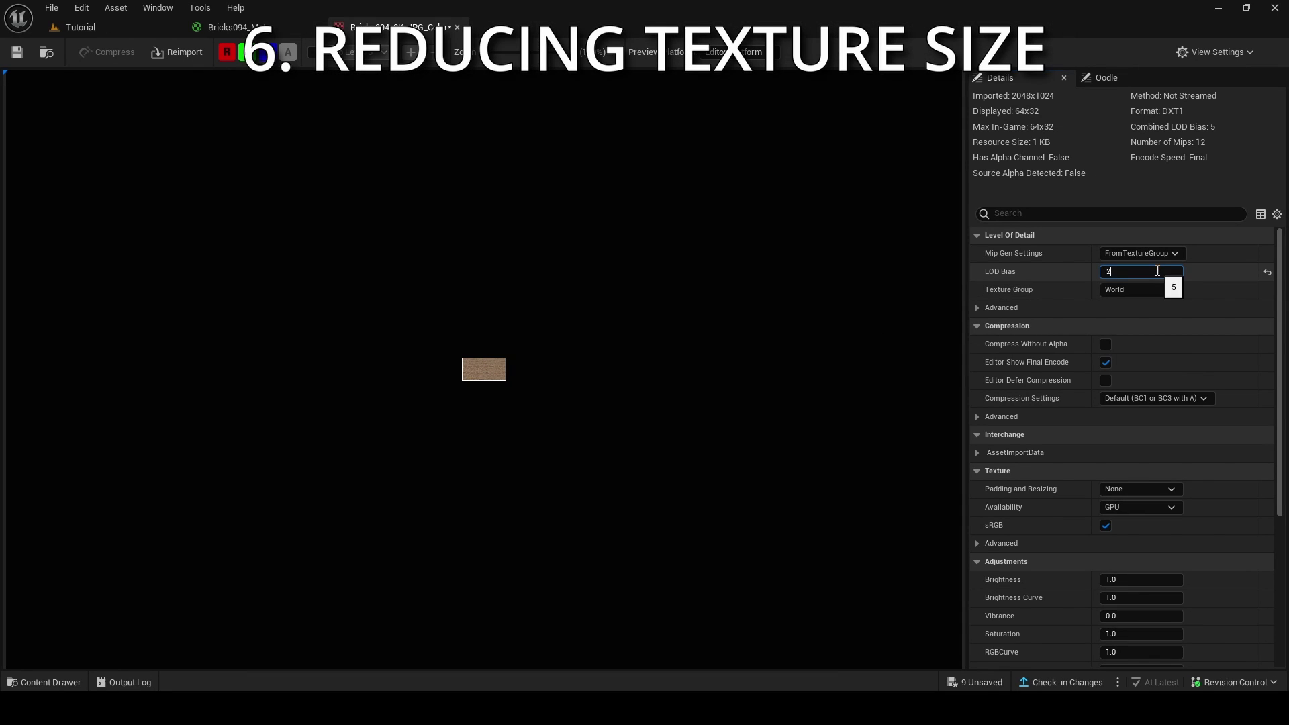
type("2")
key("Return")
key("Return")
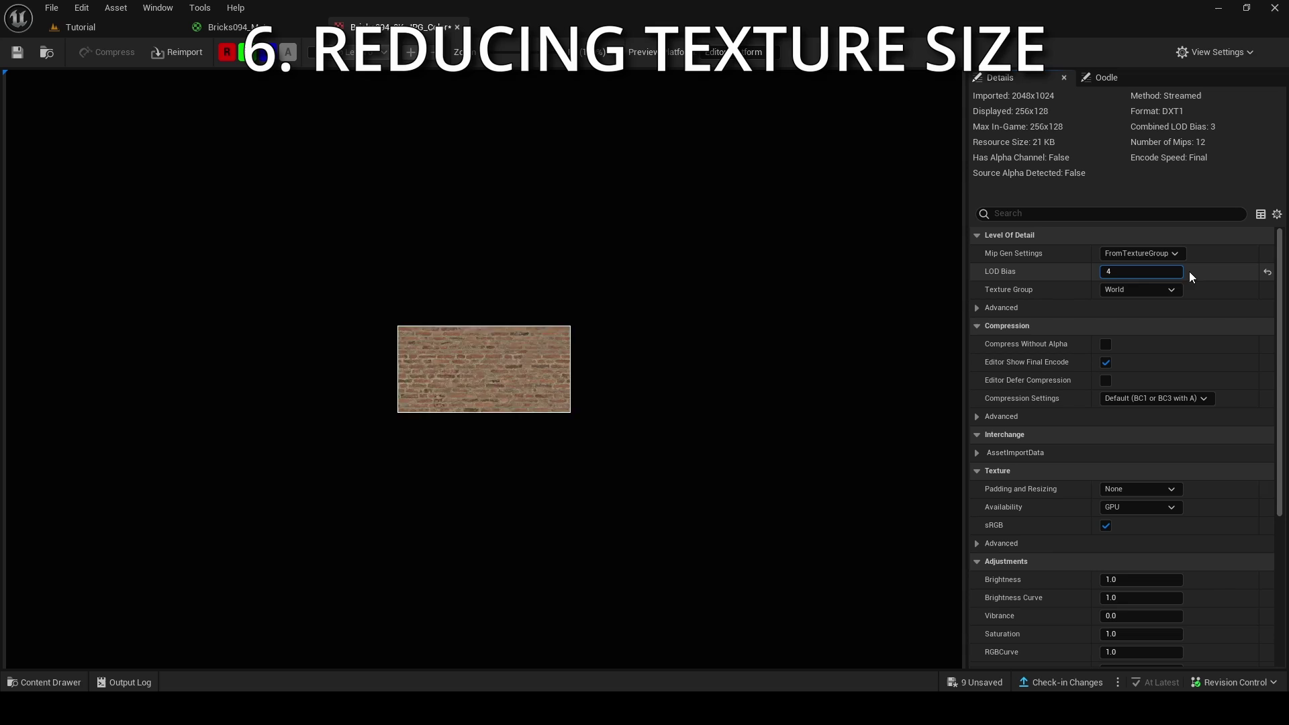
key("Return")
type("2")
key("Return")
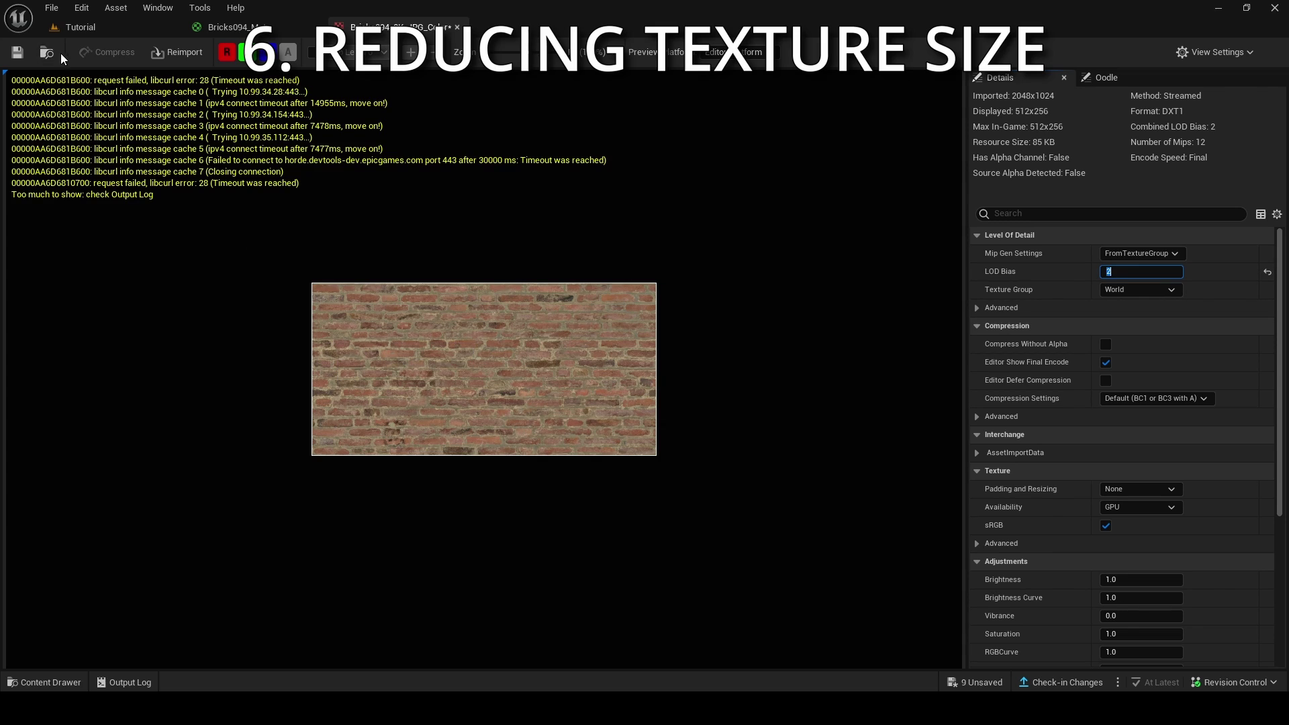
Compare the brick wall's appearance in the Tutorial level with its texture at LOD Bias 2 and at LOD Bias 0.
left_click(95, 33)
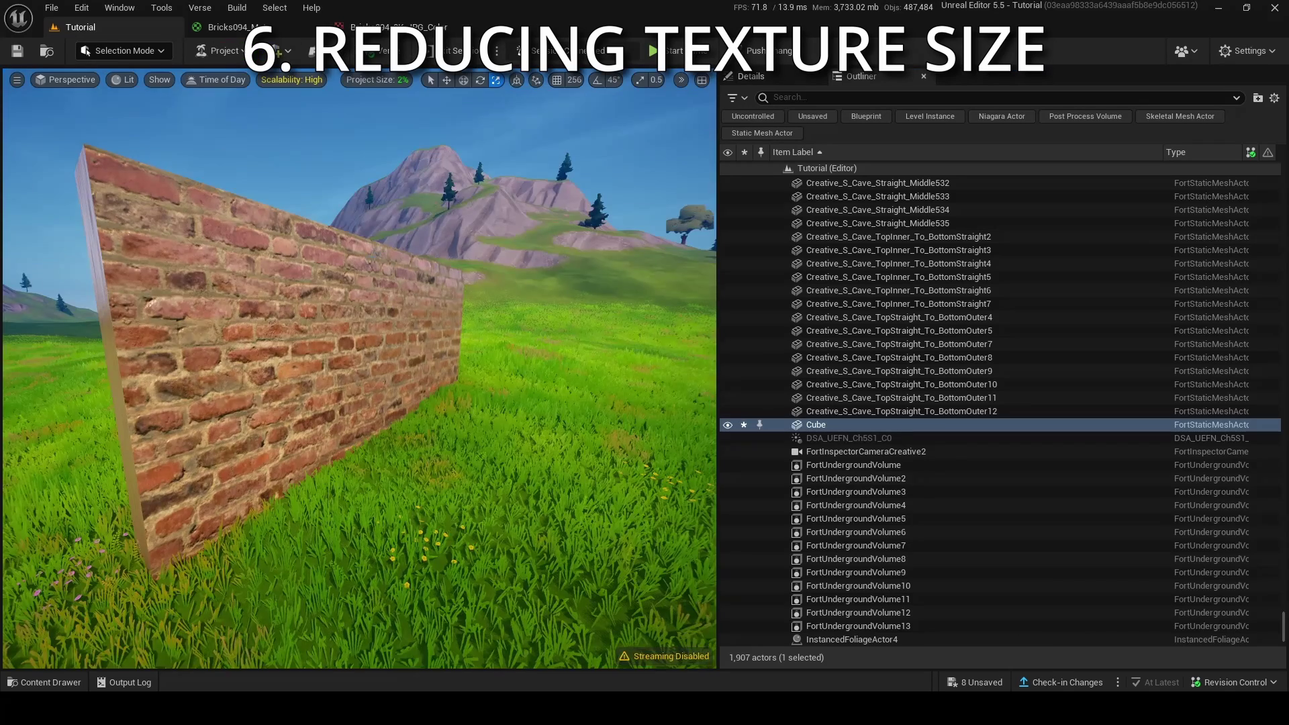
key("w")
right_click_drag(323, 268, 449, 1)
left_click(436, 27)
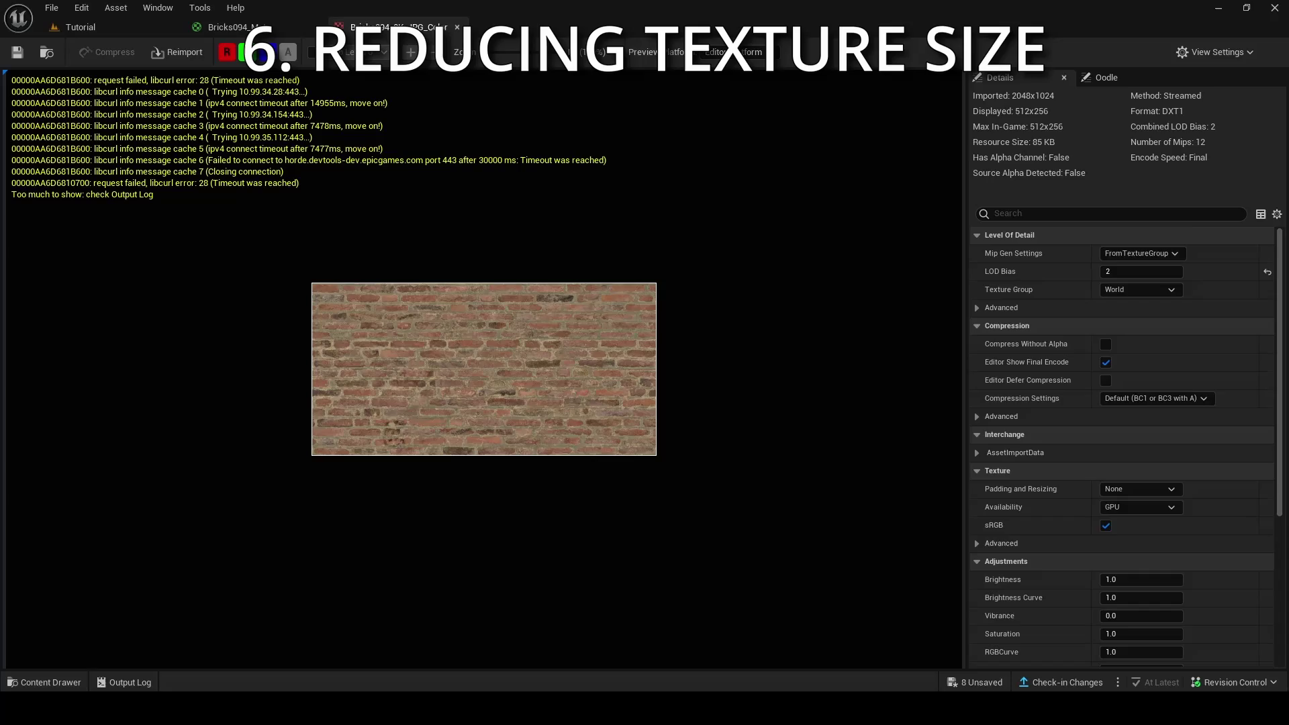
left_click(87, 27)
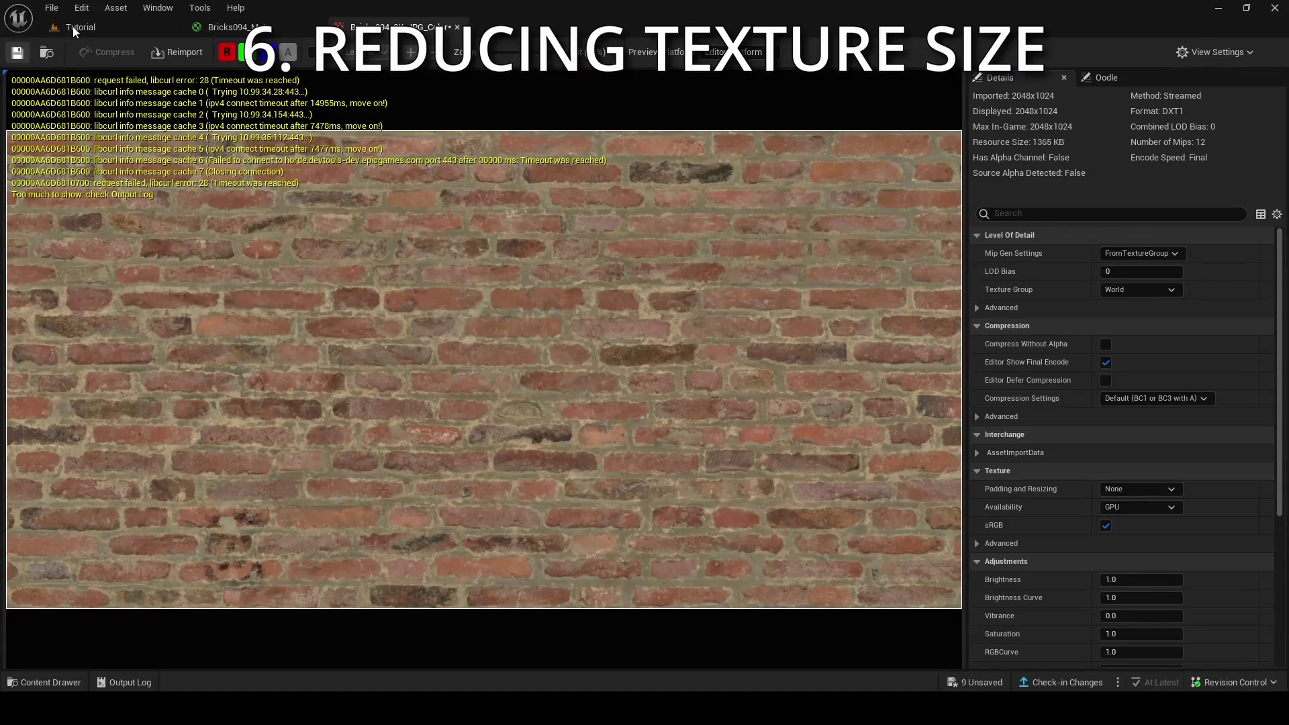
left_click(75, 28)
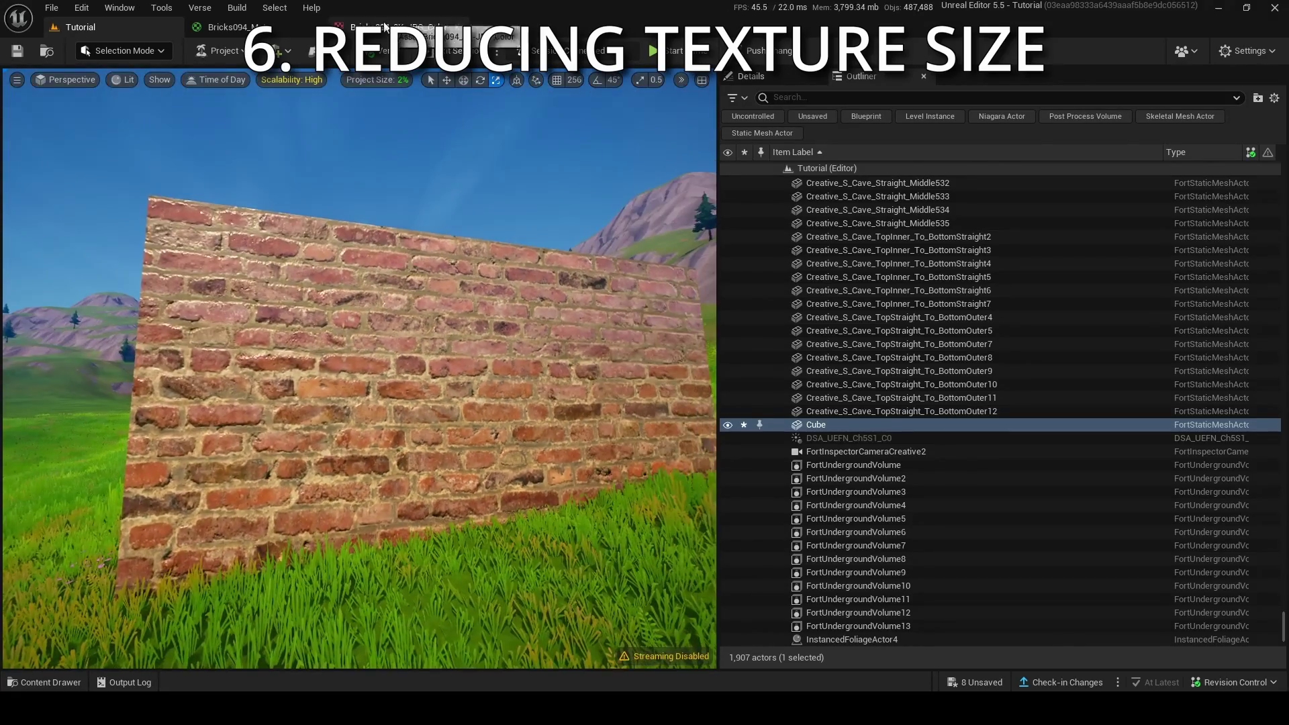
left_click(397, 27)
left_click(267, 30)
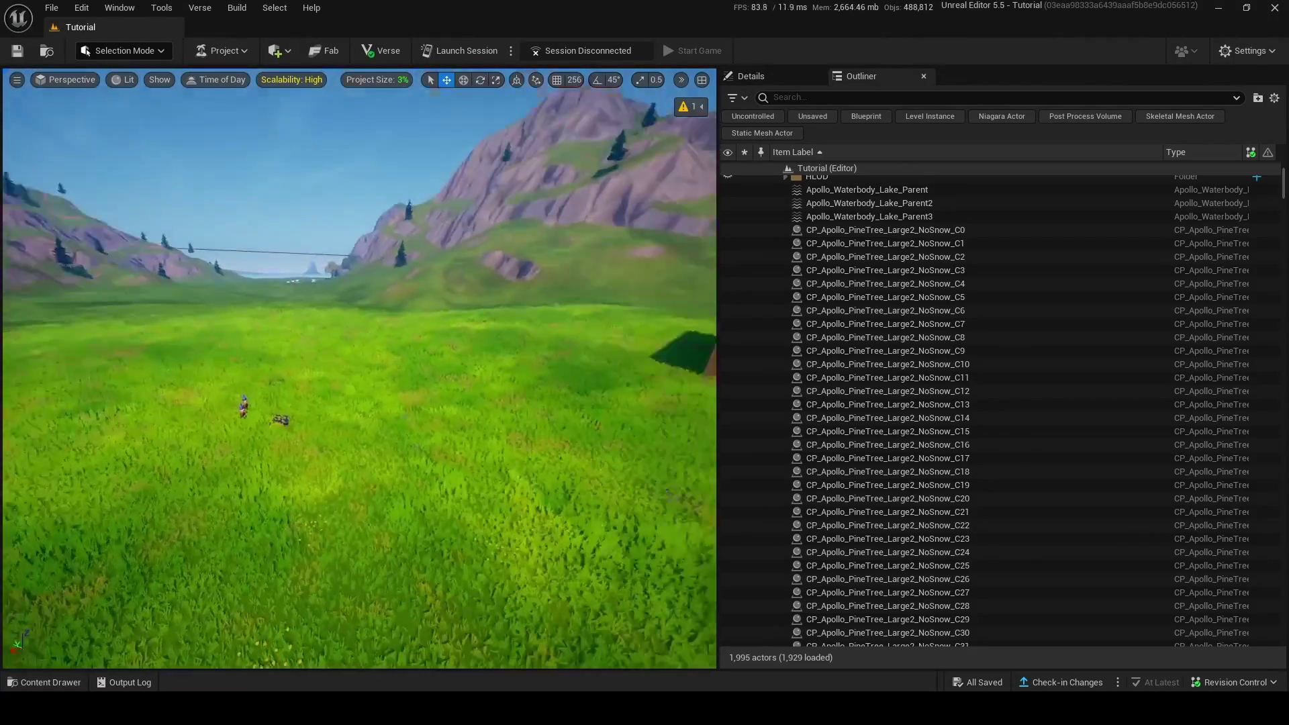
Open the Spatial Profiler and place its window clear of the level view.
right_click_drag(359, 369, 436, 386)
mouse_move(562, 624)
right_mouse_down()
mouse_move(541, 612)
mouse_move(562, 624)
right_mouse_up()
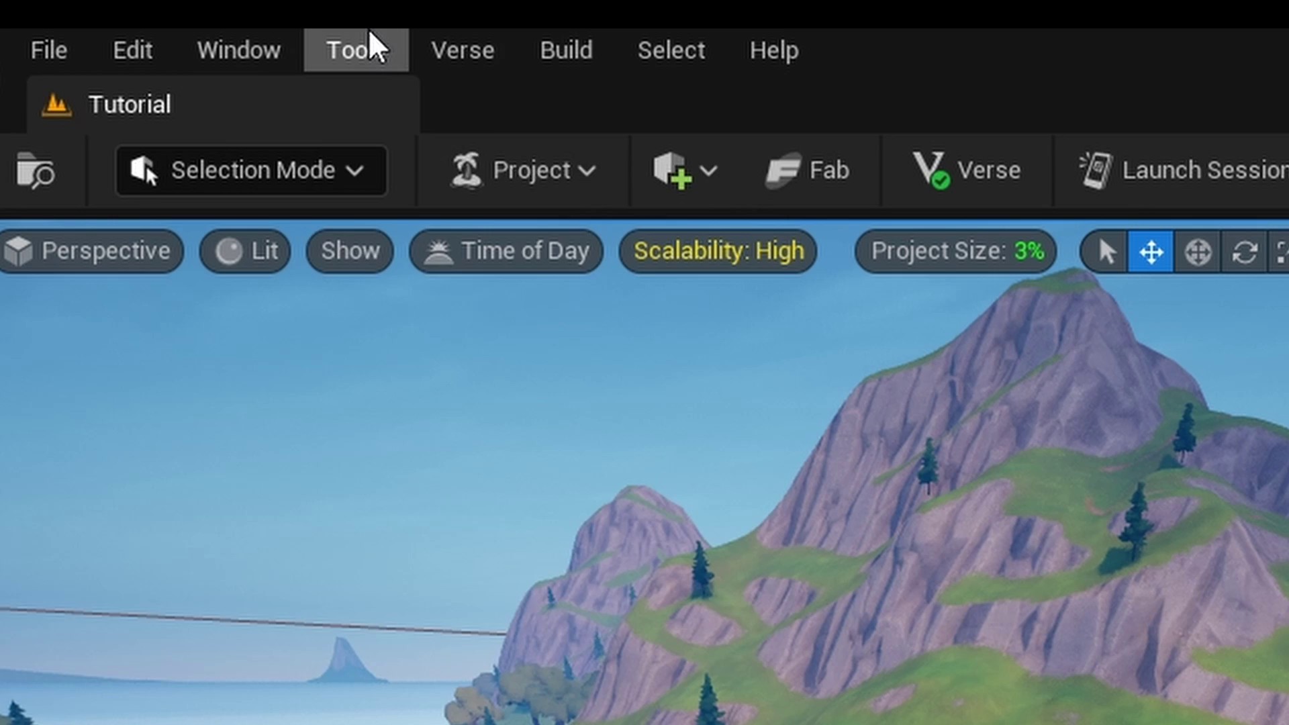
left_click(162, 7)
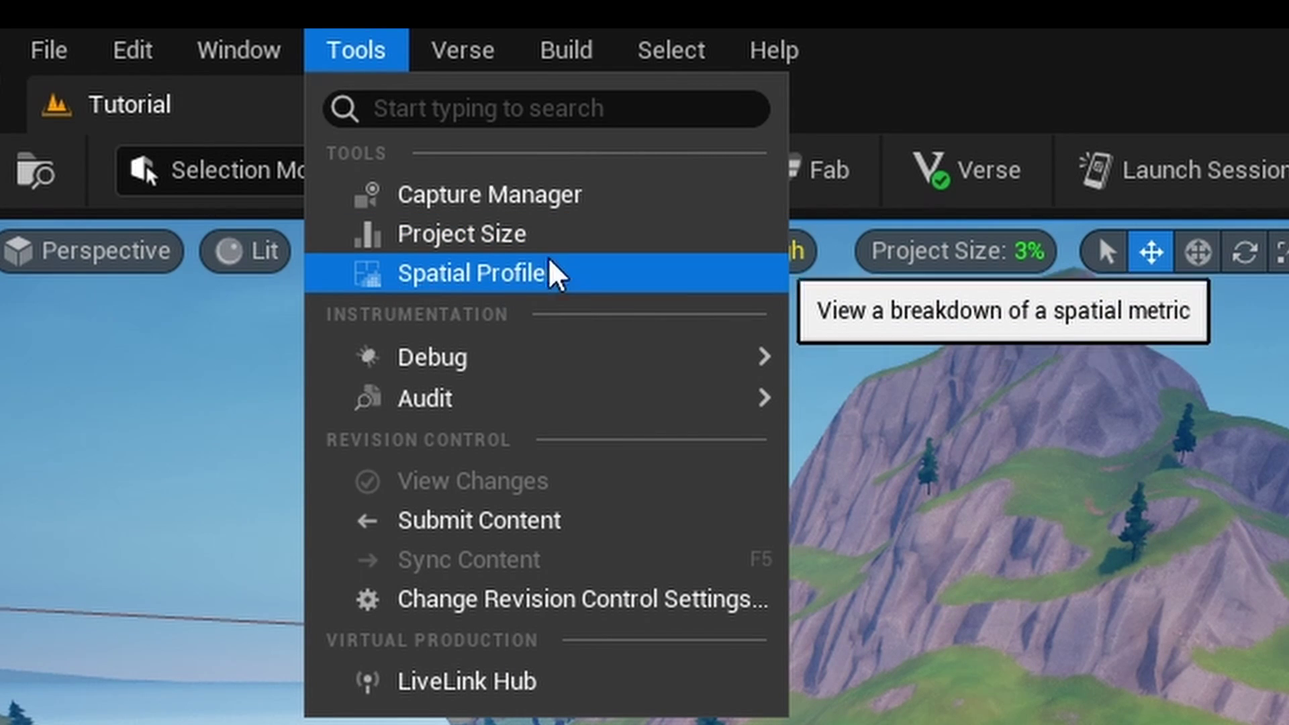
left_click(458, 282)
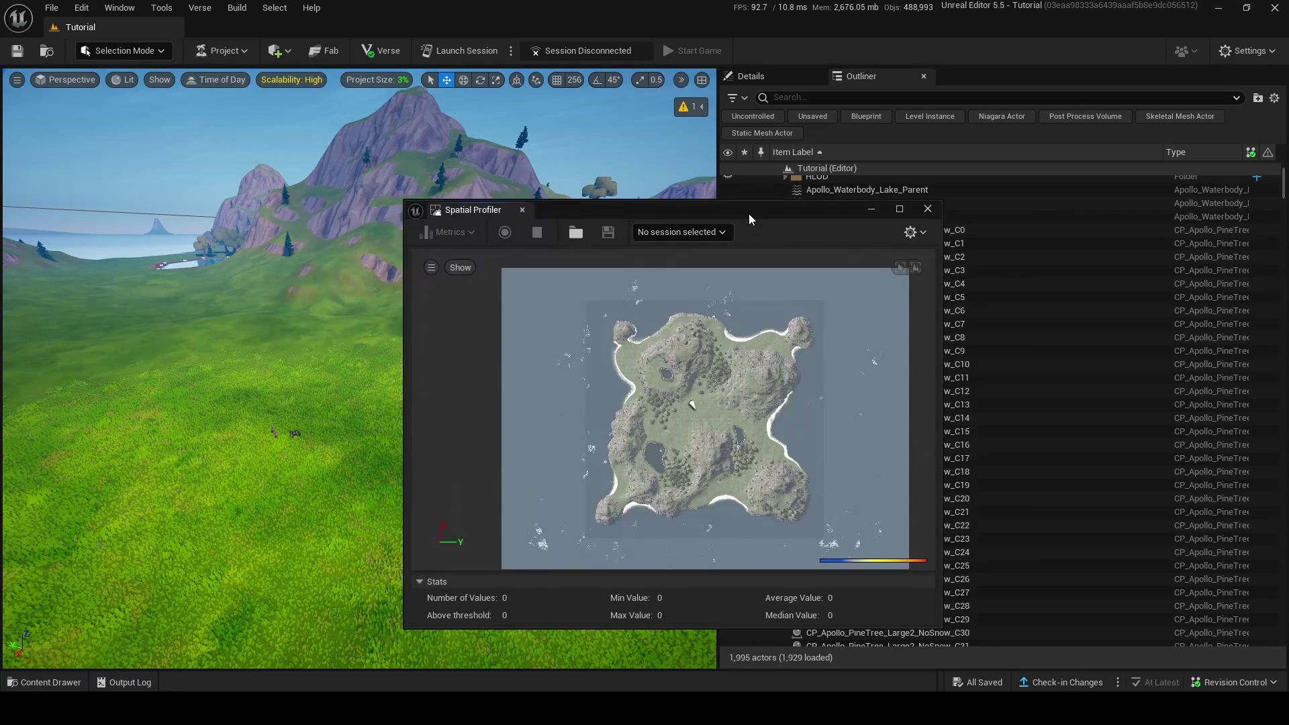
left_click_drag(748, 213, 1045, 187)
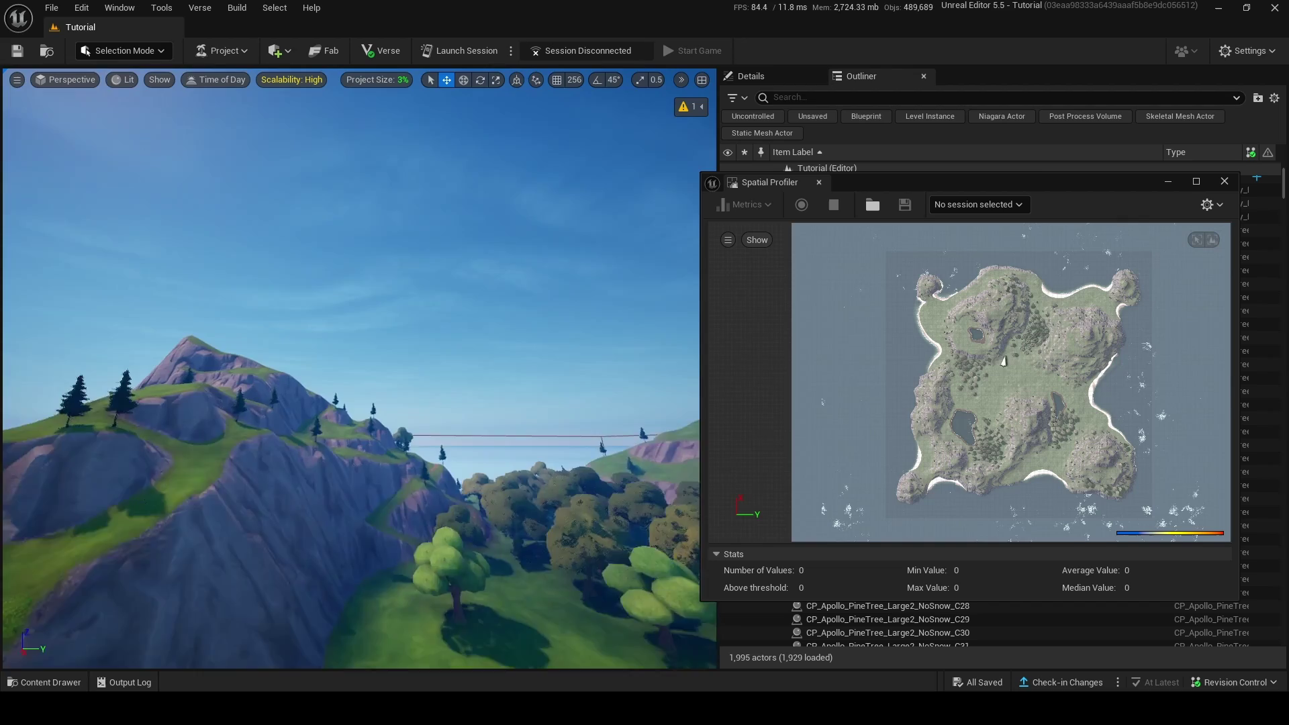
Look across the island in the level view and launch a live edit session.
mouse_move(356, 270)
right_mouse_down()
mouse_move(403, 303)
mouse_move(356, 270)
right_mouse_up()
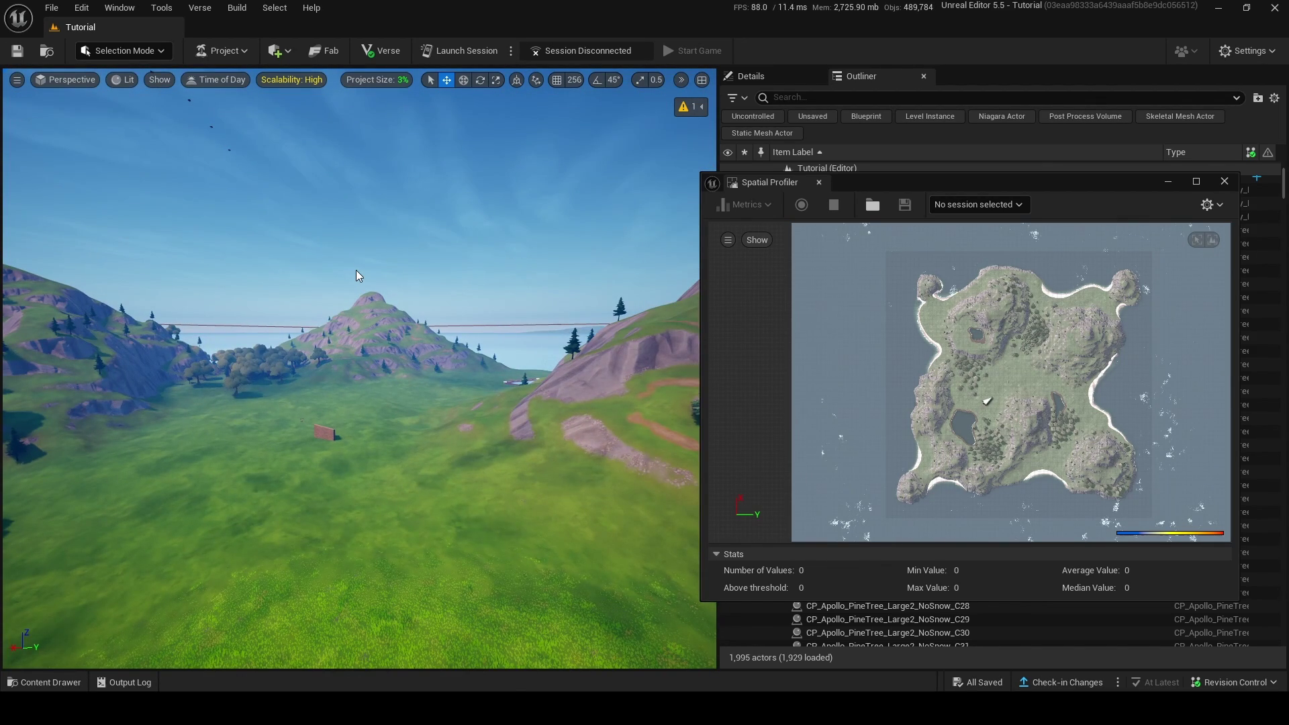
left_click(509, 52)
left_click(490, 54)
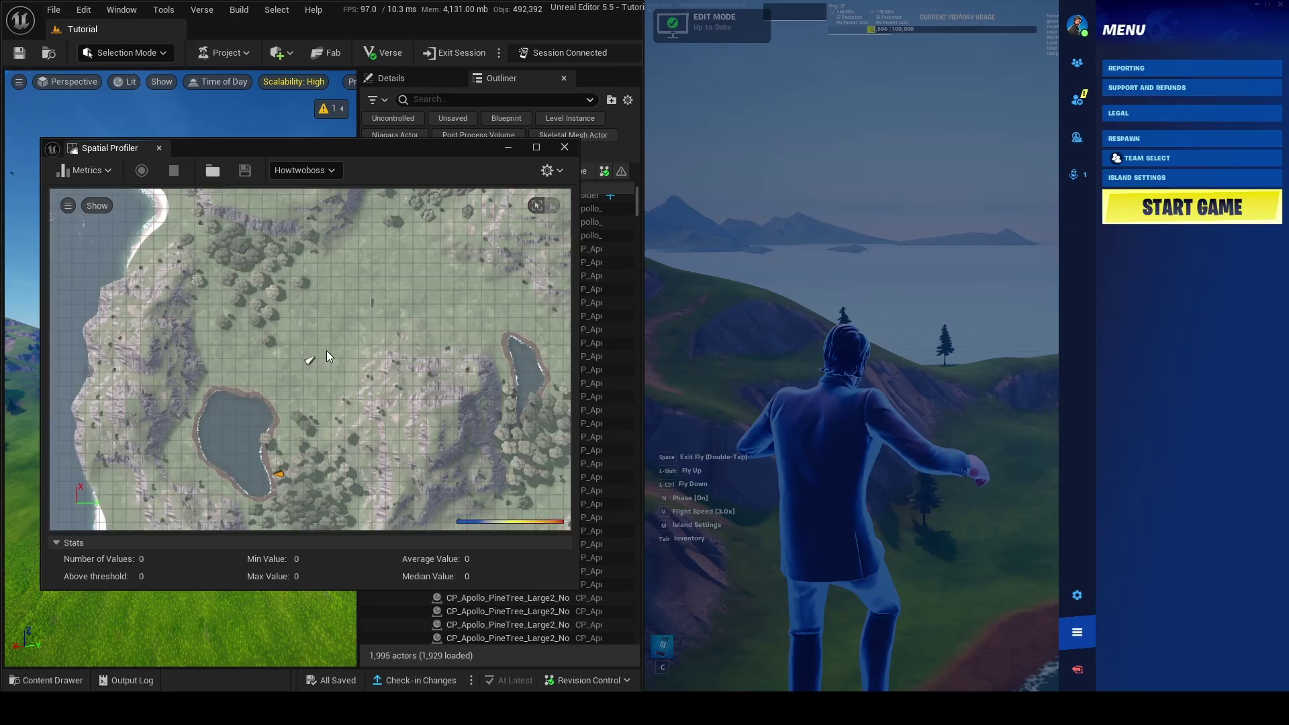
Fly around the island in the game session and follow the player marker on the Spatial Profiler map.
scroll(327, 351, "down", 8)
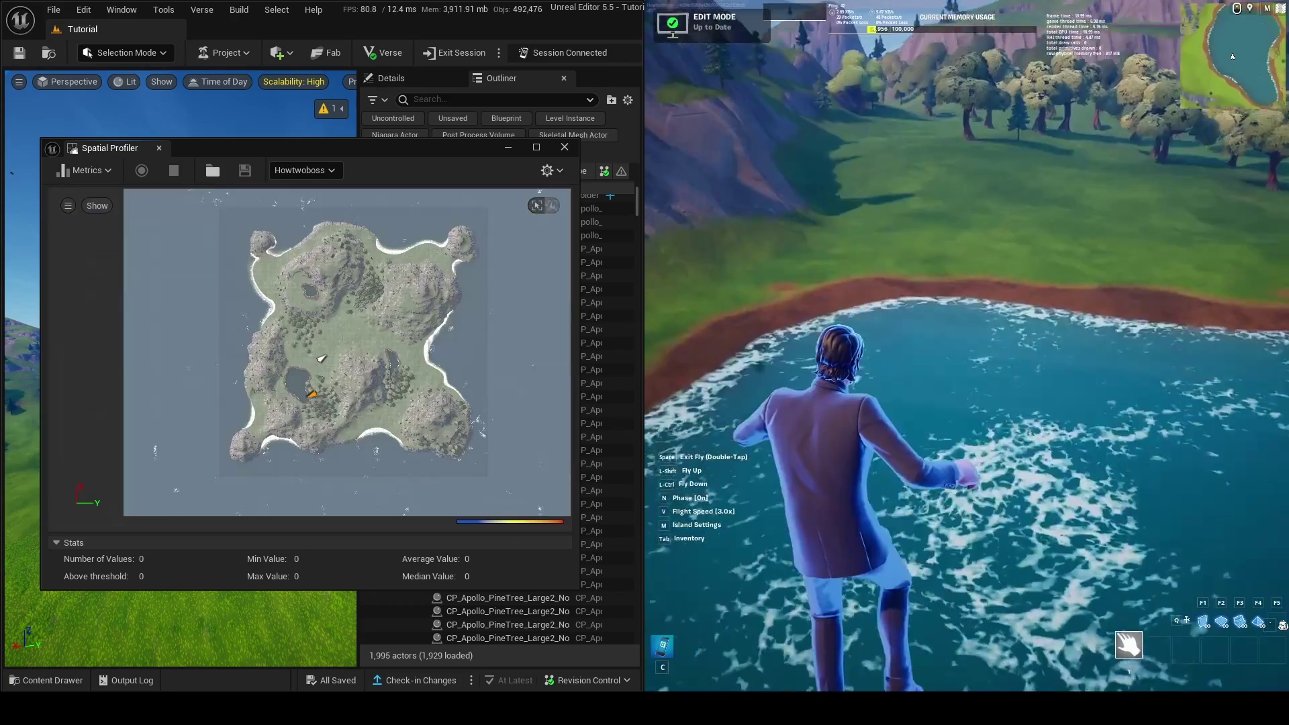
key("w")
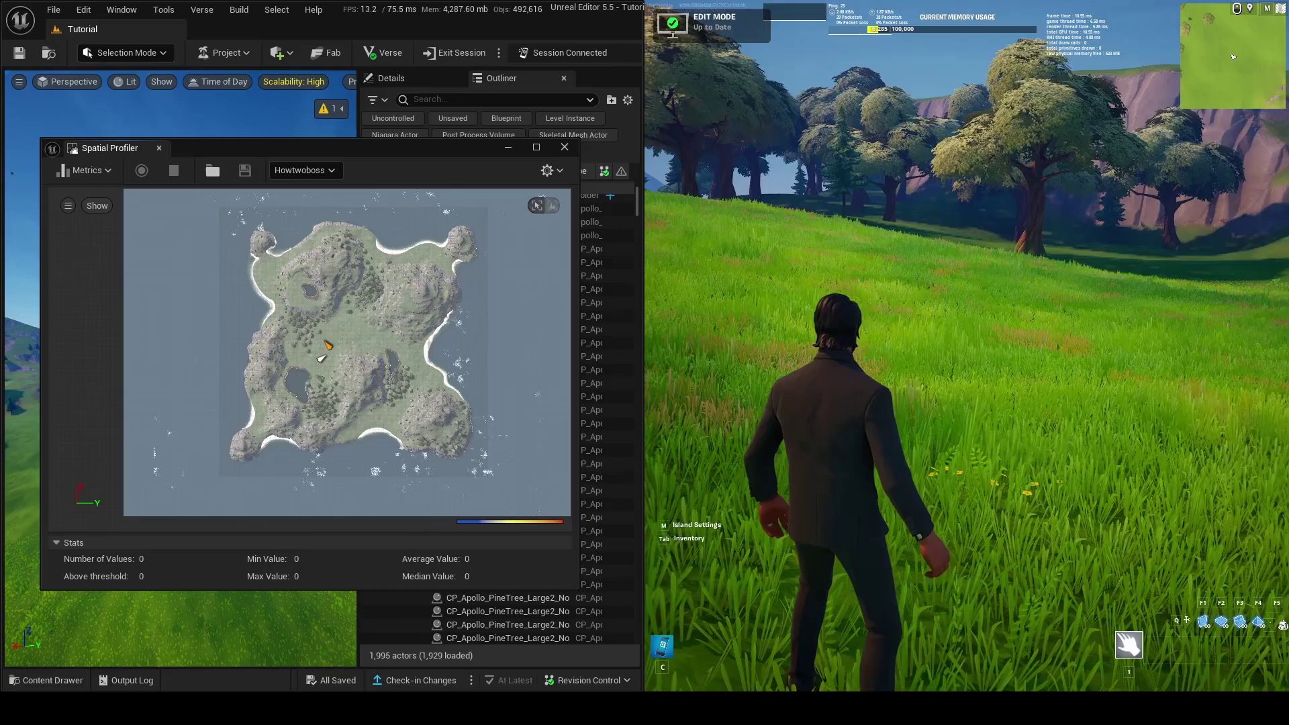
key("space")
key("space")
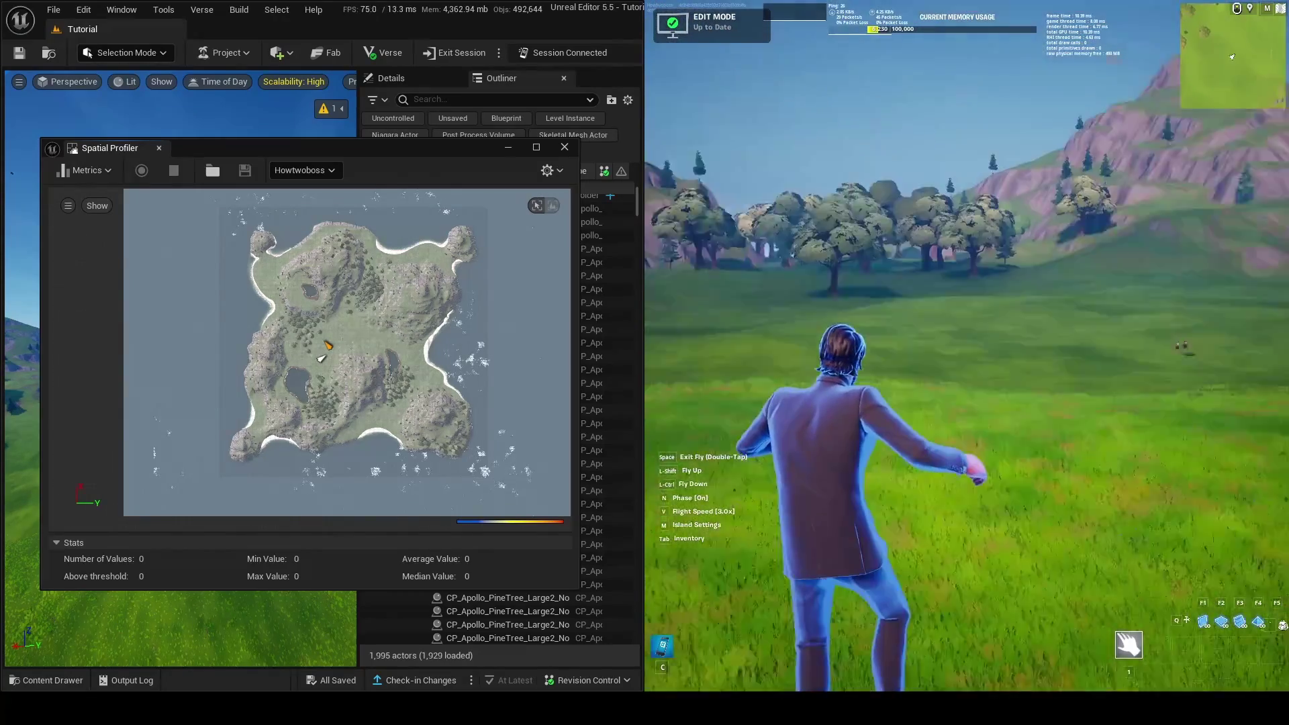
key("w")
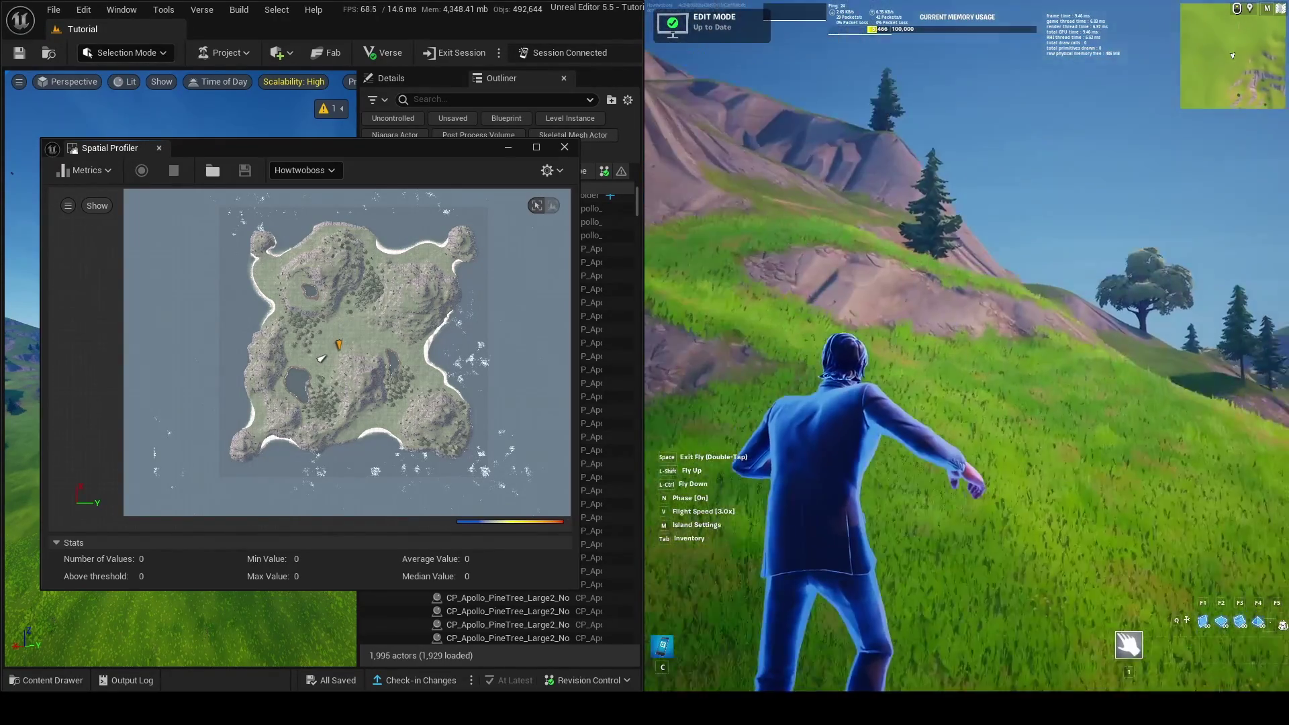
key("w")
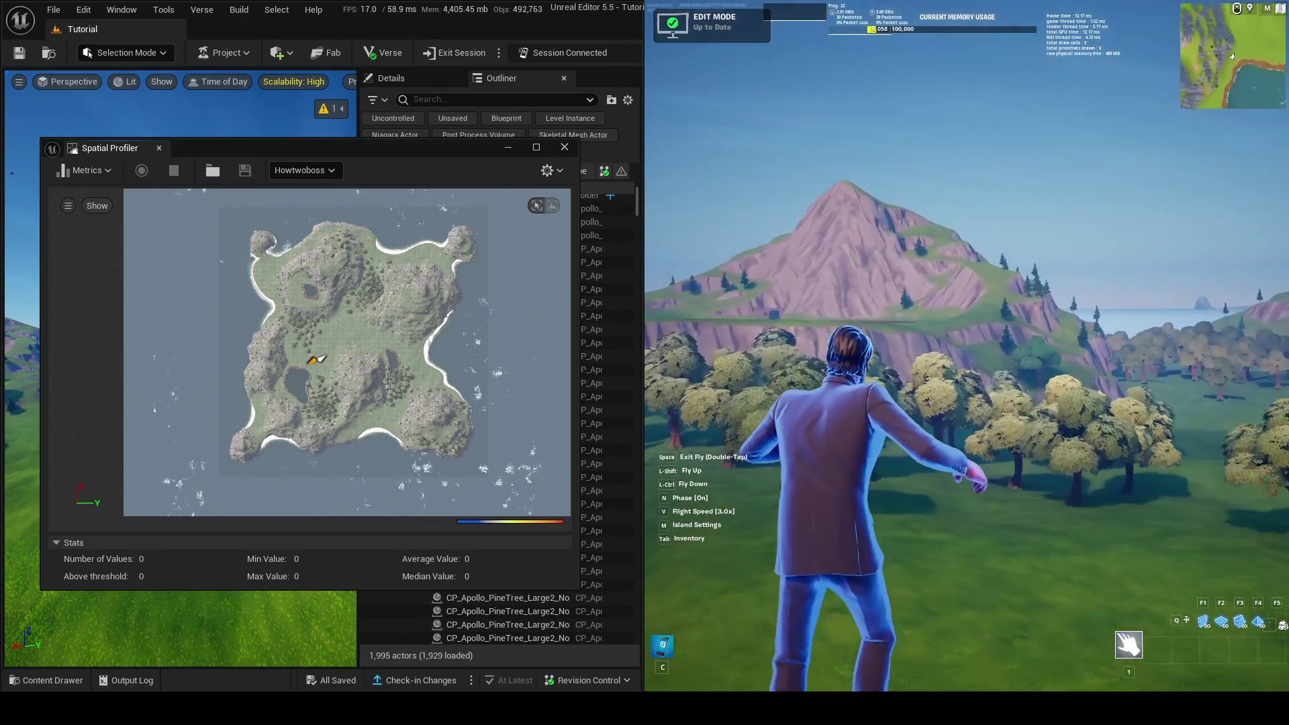
key("Escape")
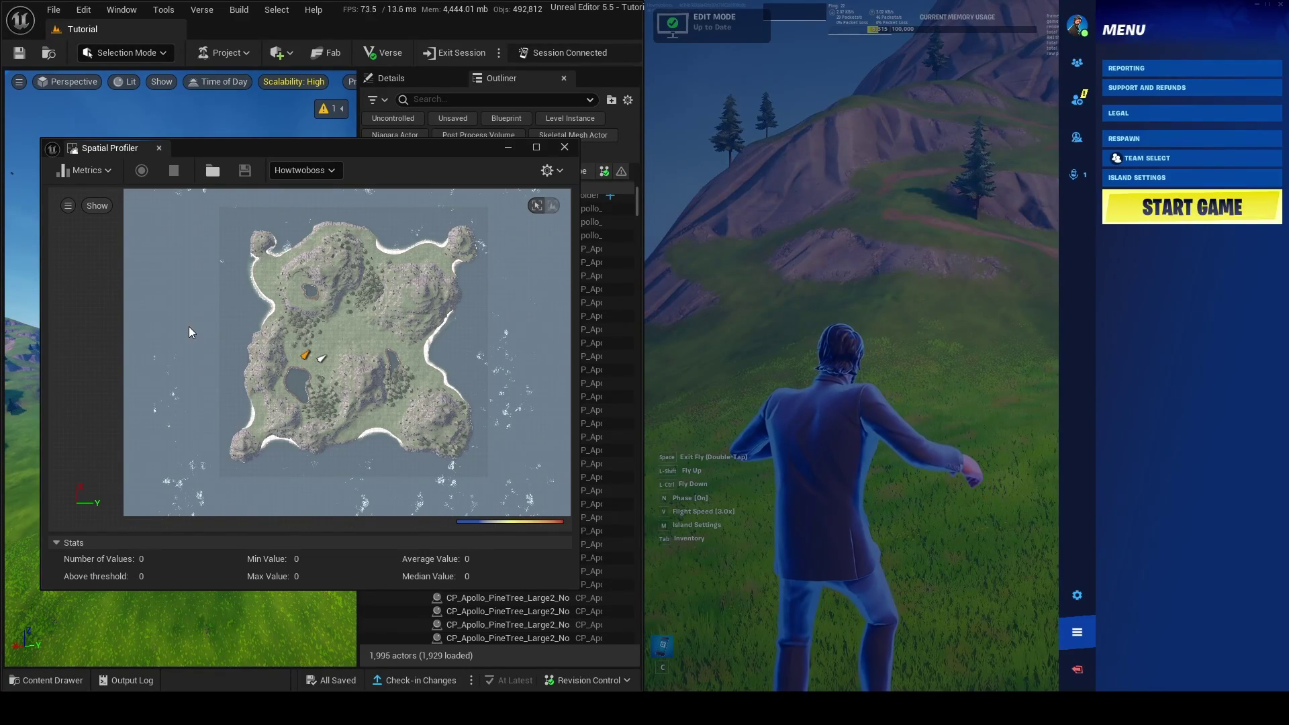
Close the Spatial Profiler, reopen it and frame the whole island on its map.
left_click_drag(278, 149, 283, 143)
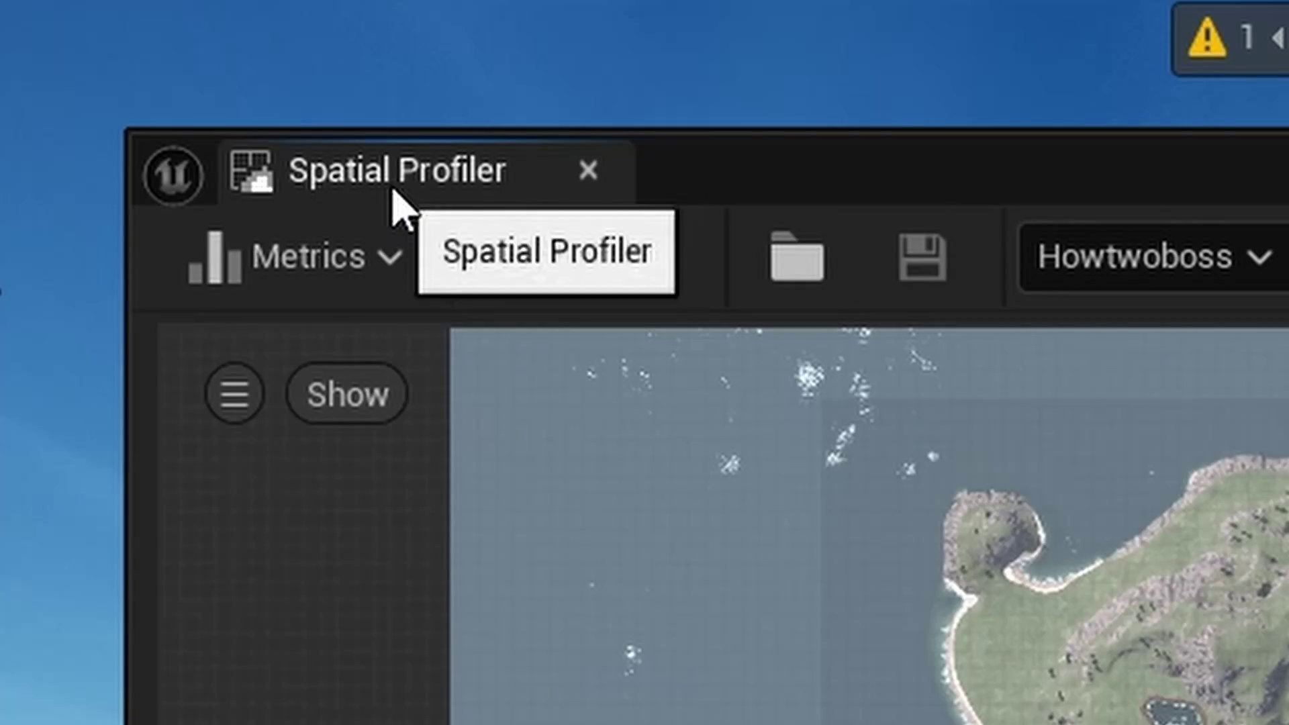
left_click(591, 180)
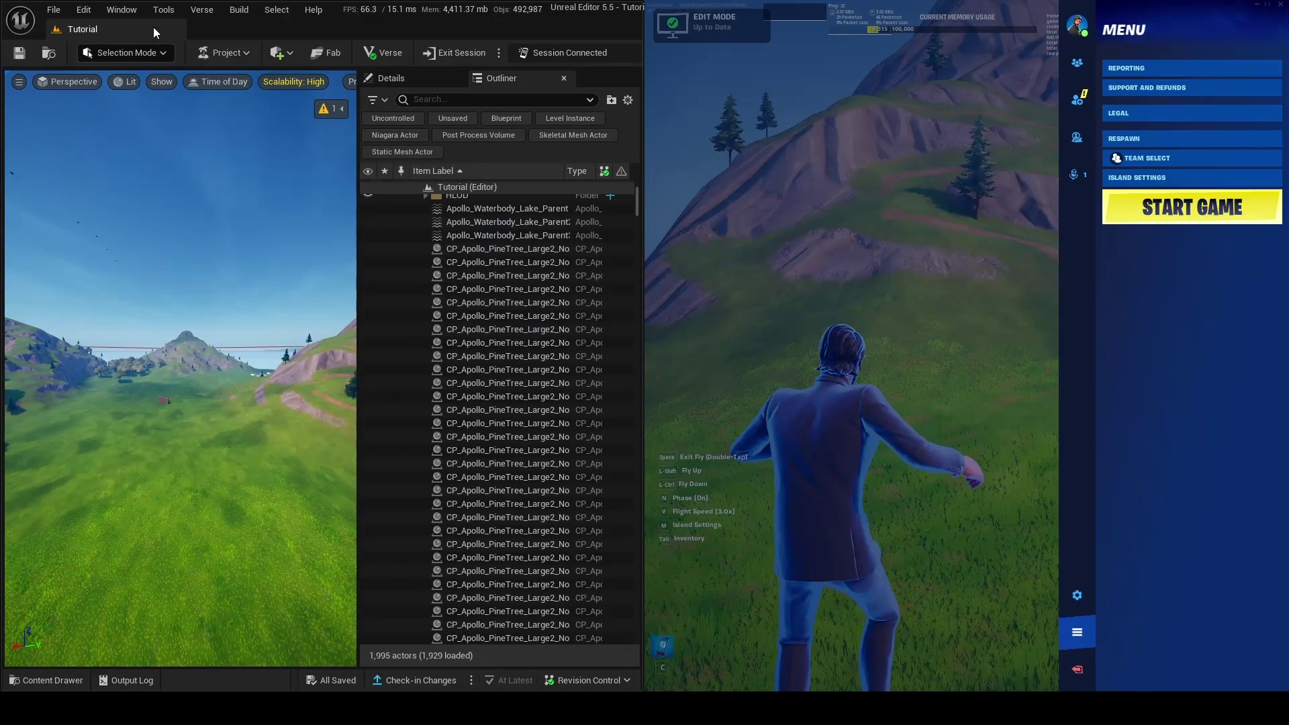
left_click(164, 11)
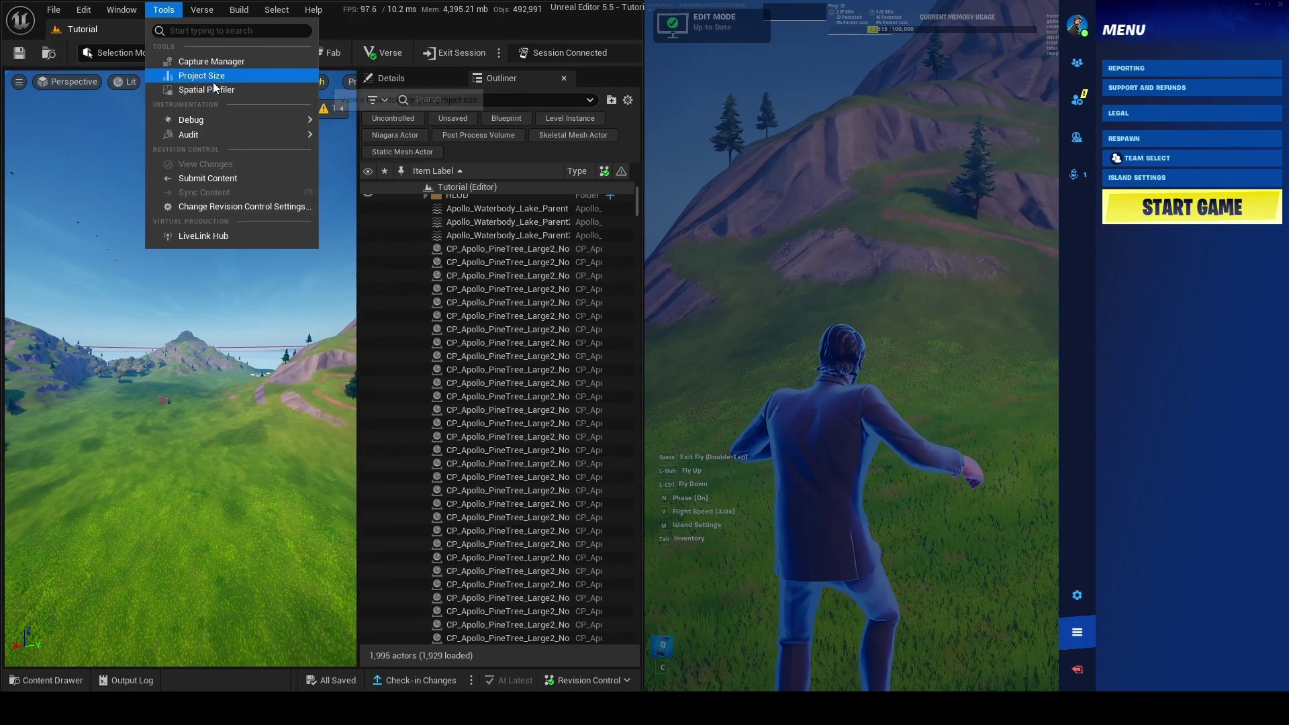
left_click(215, 88)
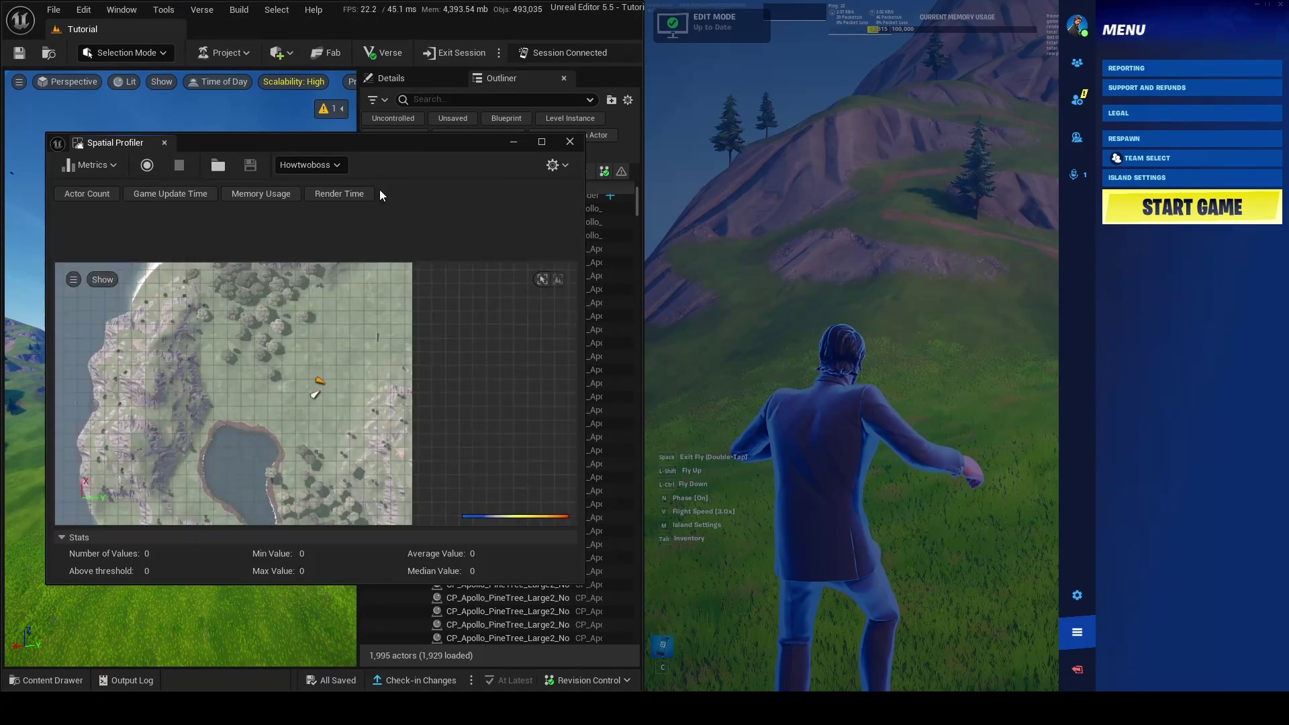
scroll(353, 329, "down", 9)
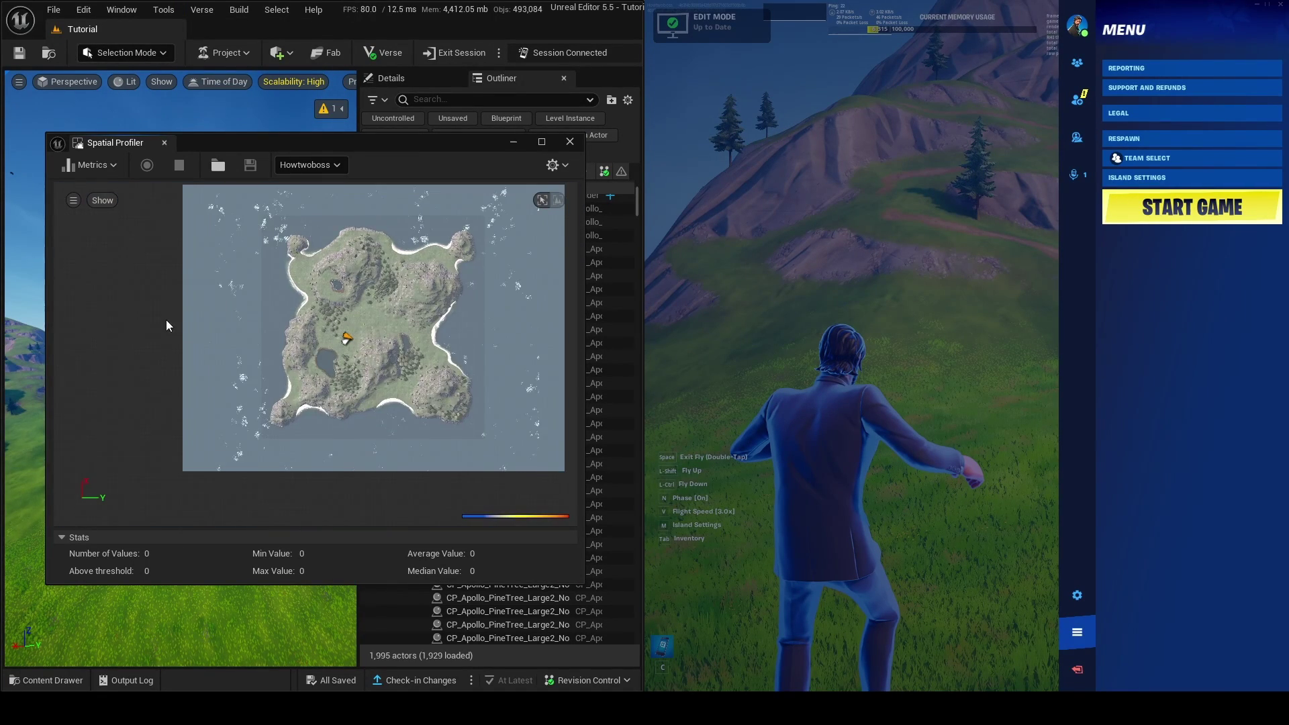
scroll(328, 348, "up", 2)
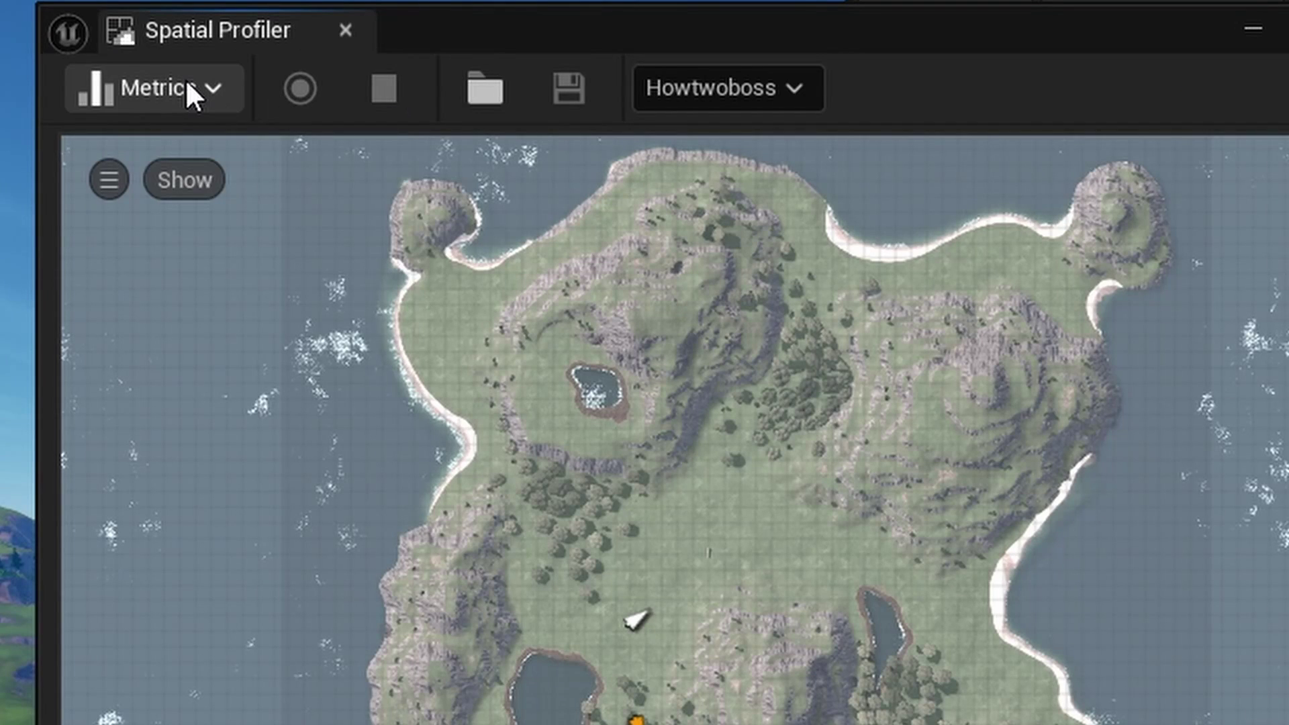
Enable the Memory Usage, Actor Count, Game Update Time and Render Time metrics, keeping Memory Usage as the displayed one.
left_click(115, 163)
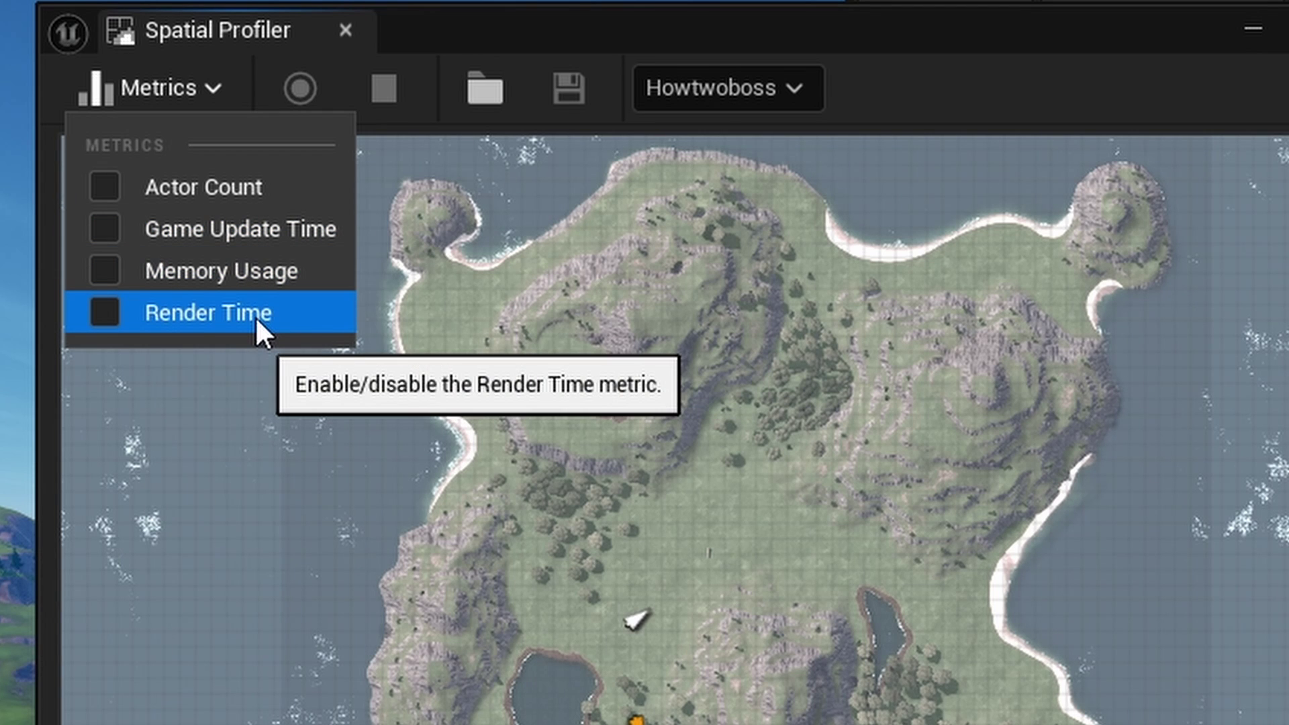
left_click(192, 272)
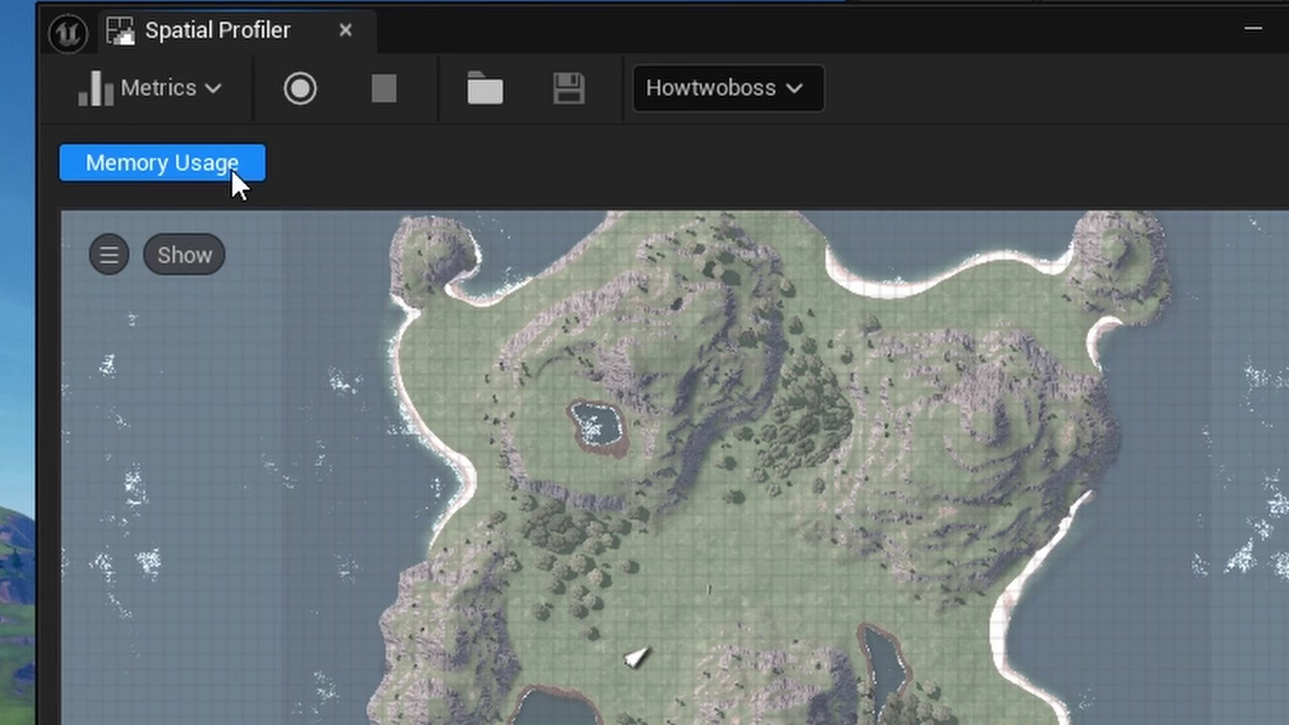
left_click(193, 97)
left_click(203, 189)
left_click(152, 98)
left_click(174, 214)
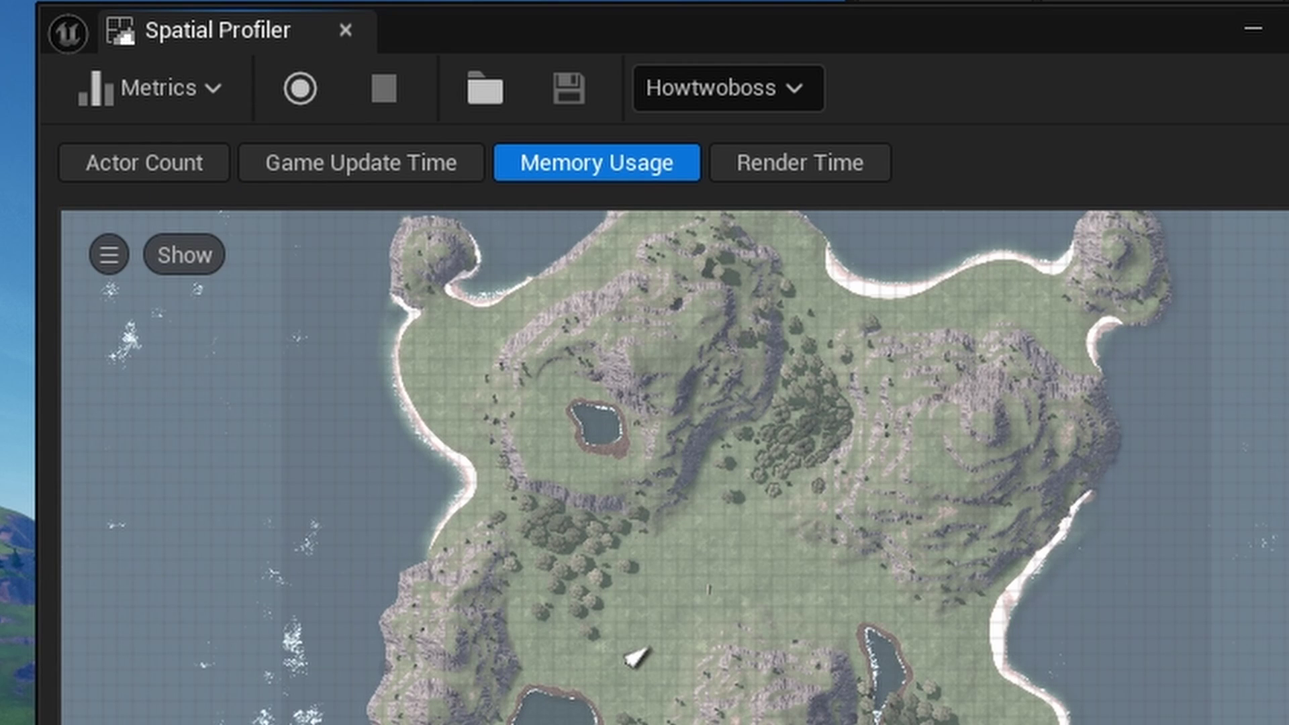
Start recording the spatial metrics and examine the memory cell at the player's location on the map.
left_click(301, 88)
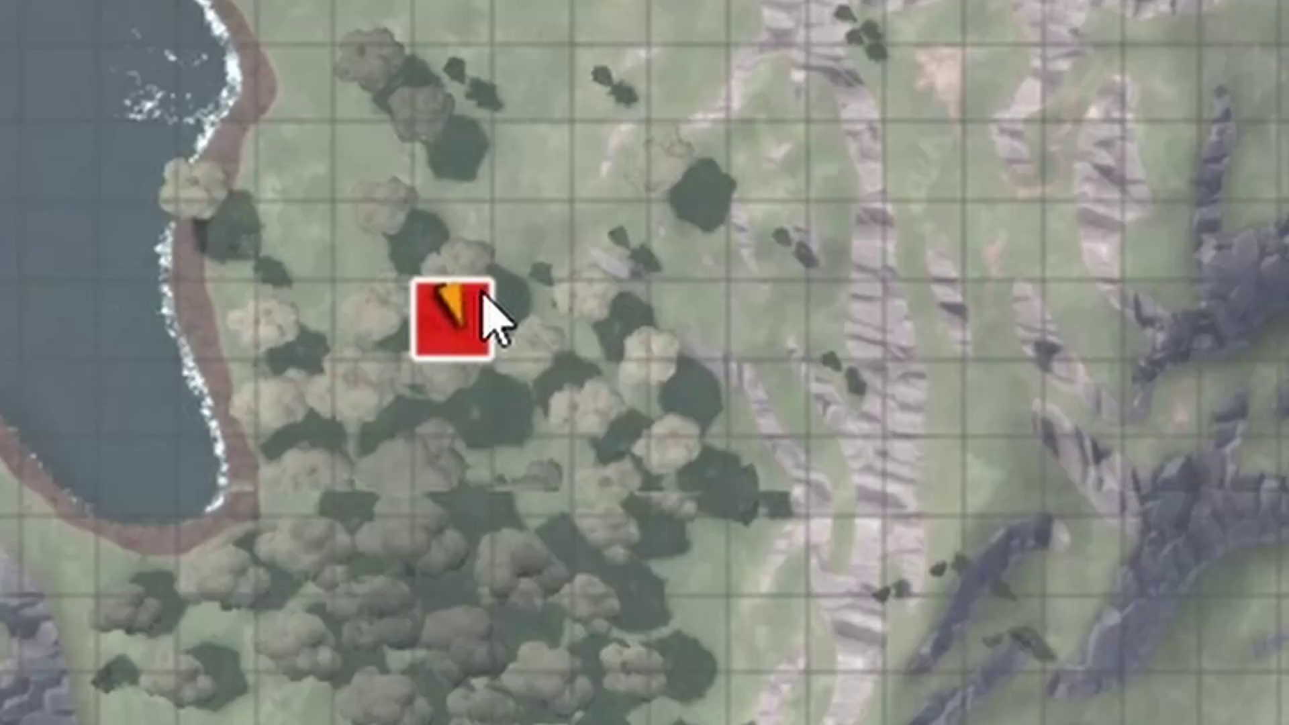
scroll(480, 295, "up", 4)
scroll(429, 346, "up", 2)
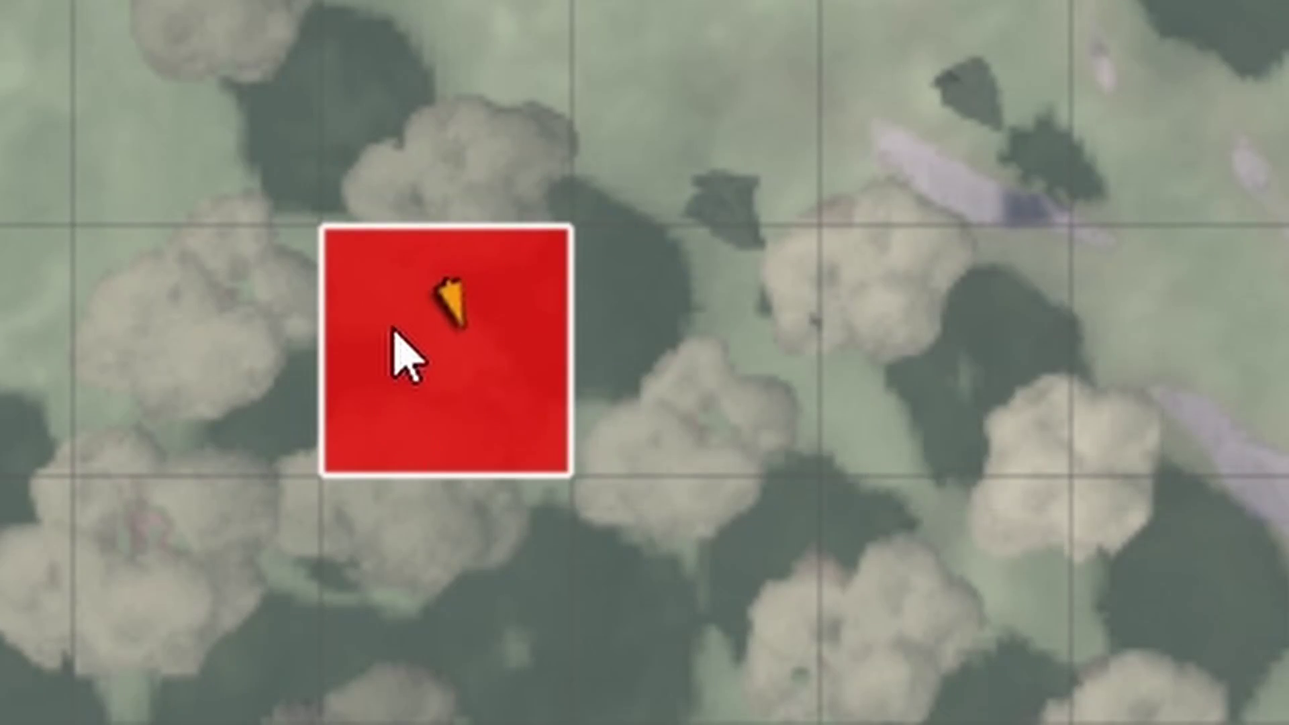
scroll(393, 329, "down", 5)
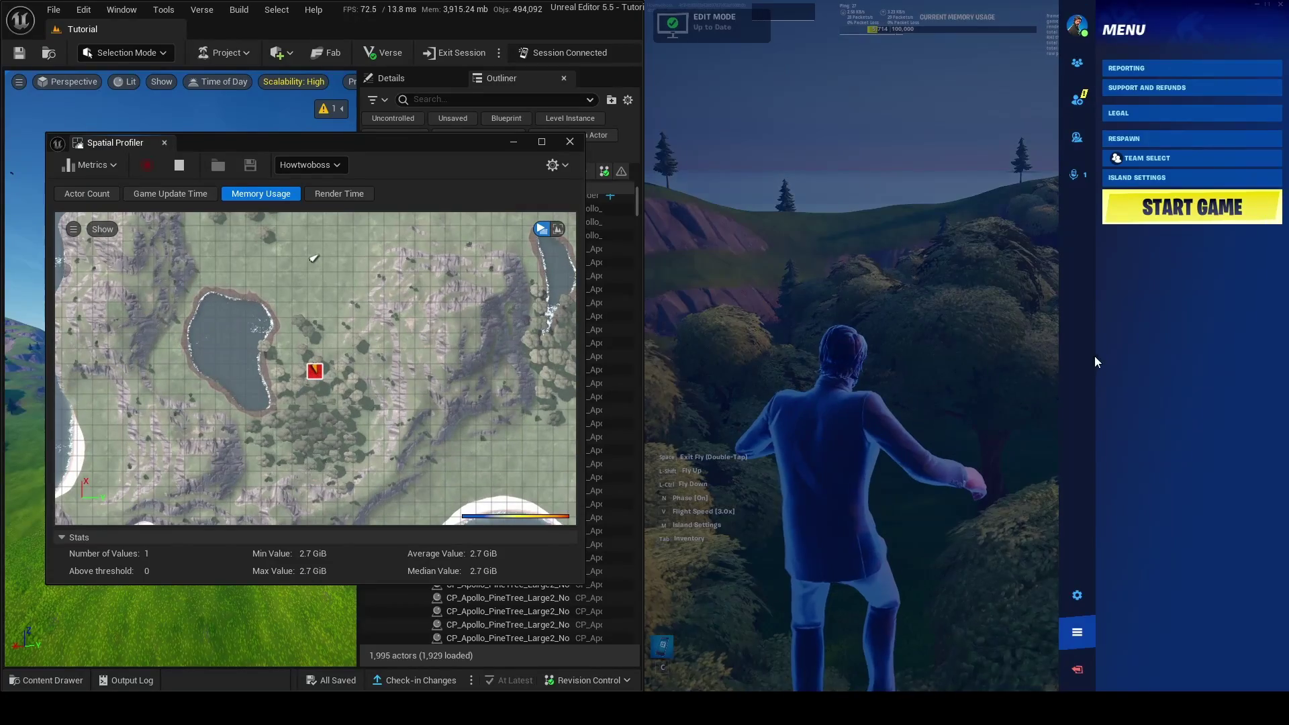
Fly across the island to record memory usage along the route and turn off Track Focus Location on the map.
key("Escape")
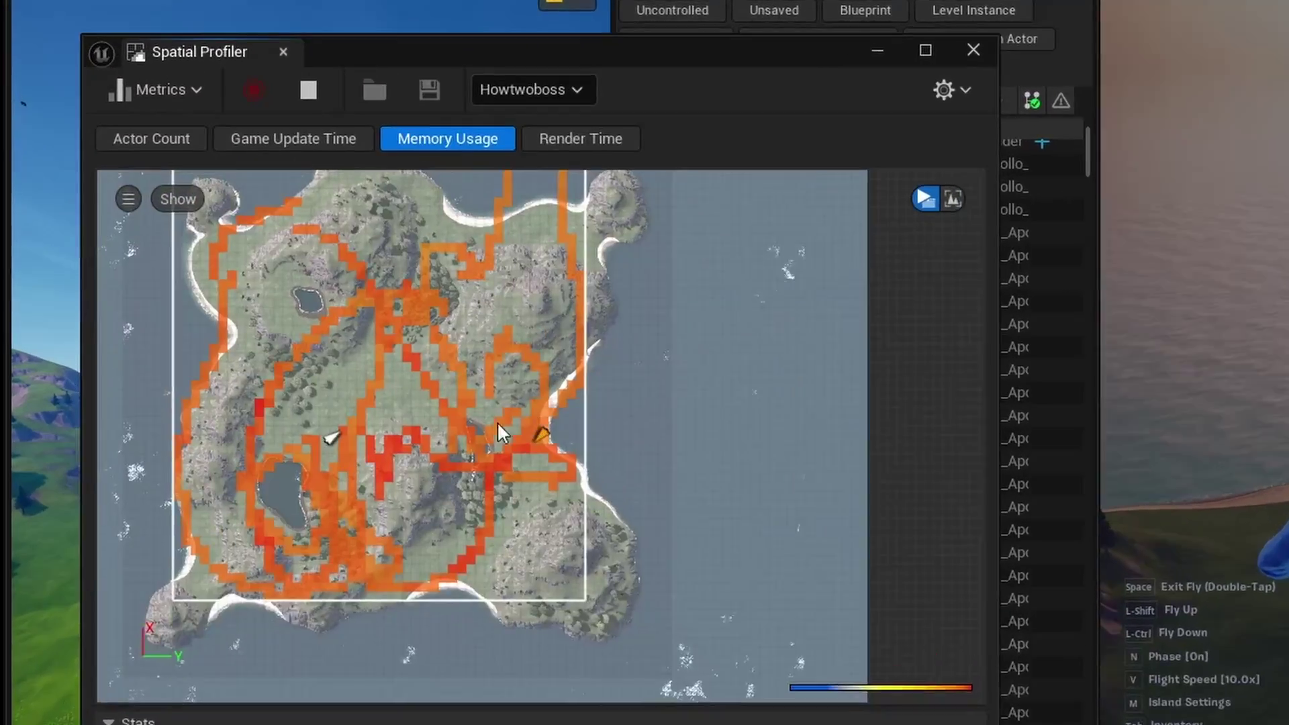
right_click(328, 403)
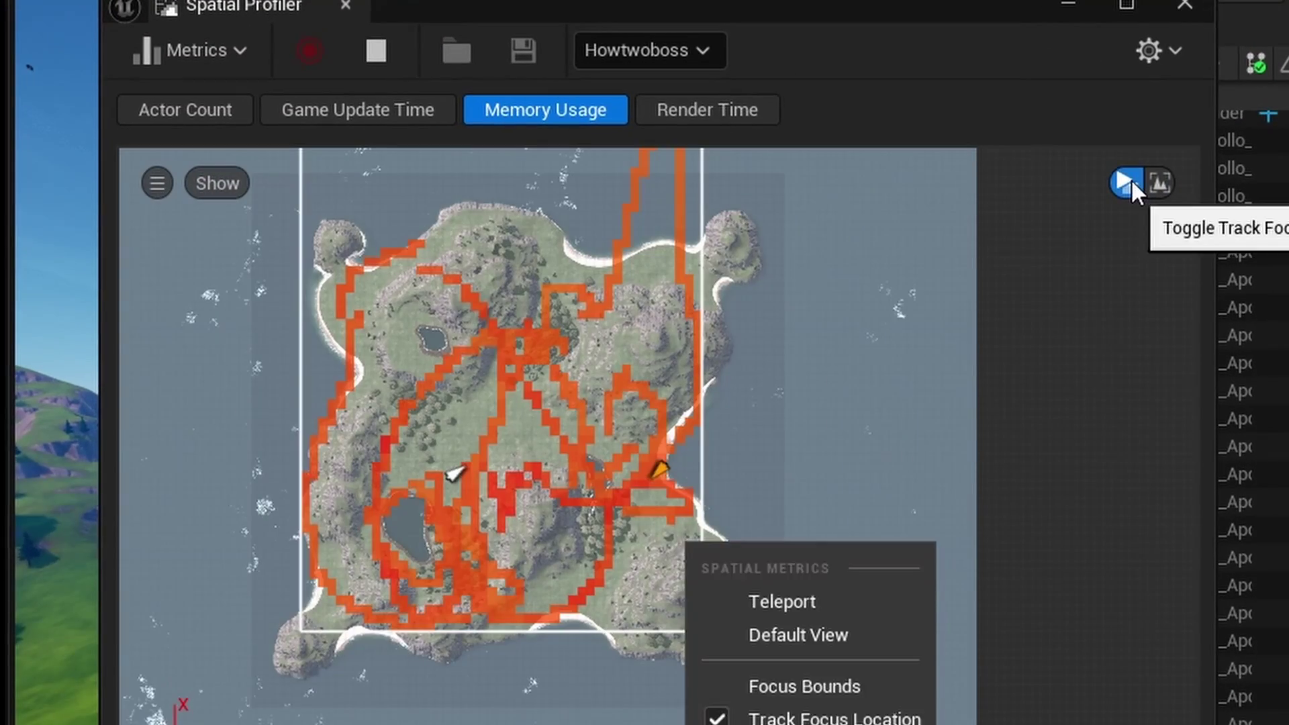
left_click(1129, 180)
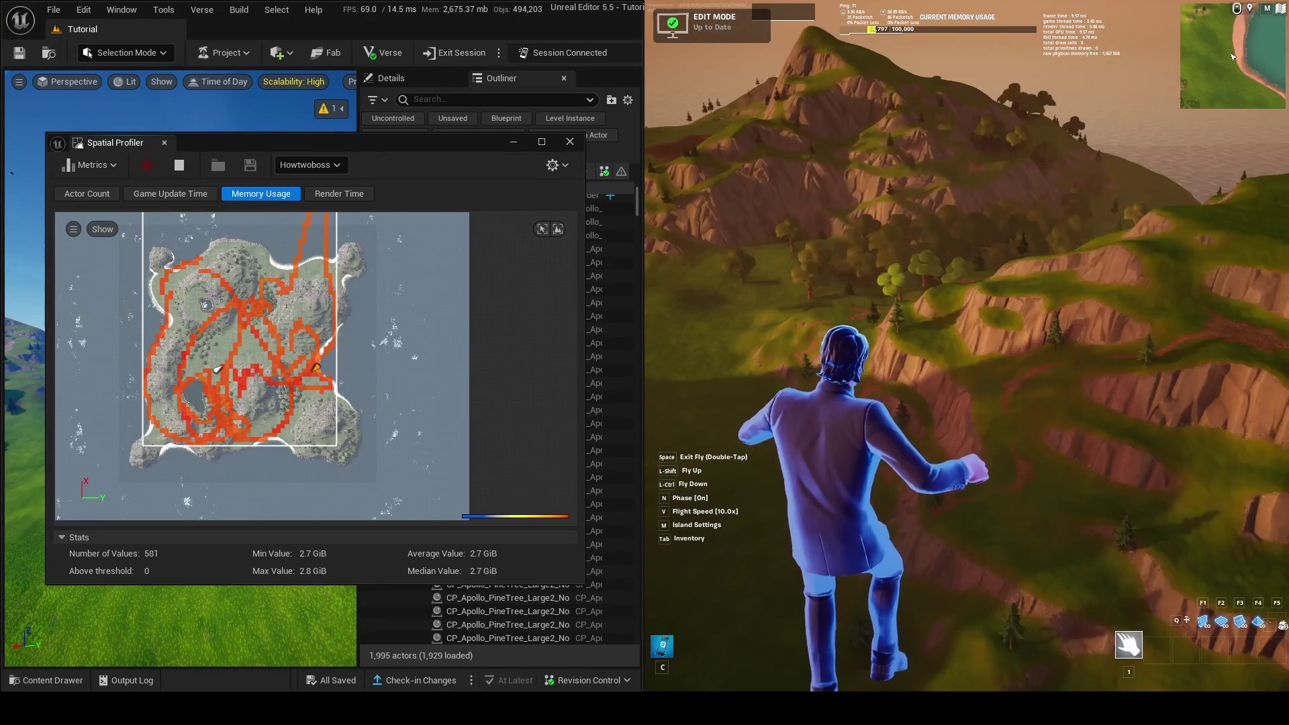
Continue flying across the island to record more map cells and stop the spatial metrics recording.
key("space")
key("space")
key("space")
key("space")
key("w")
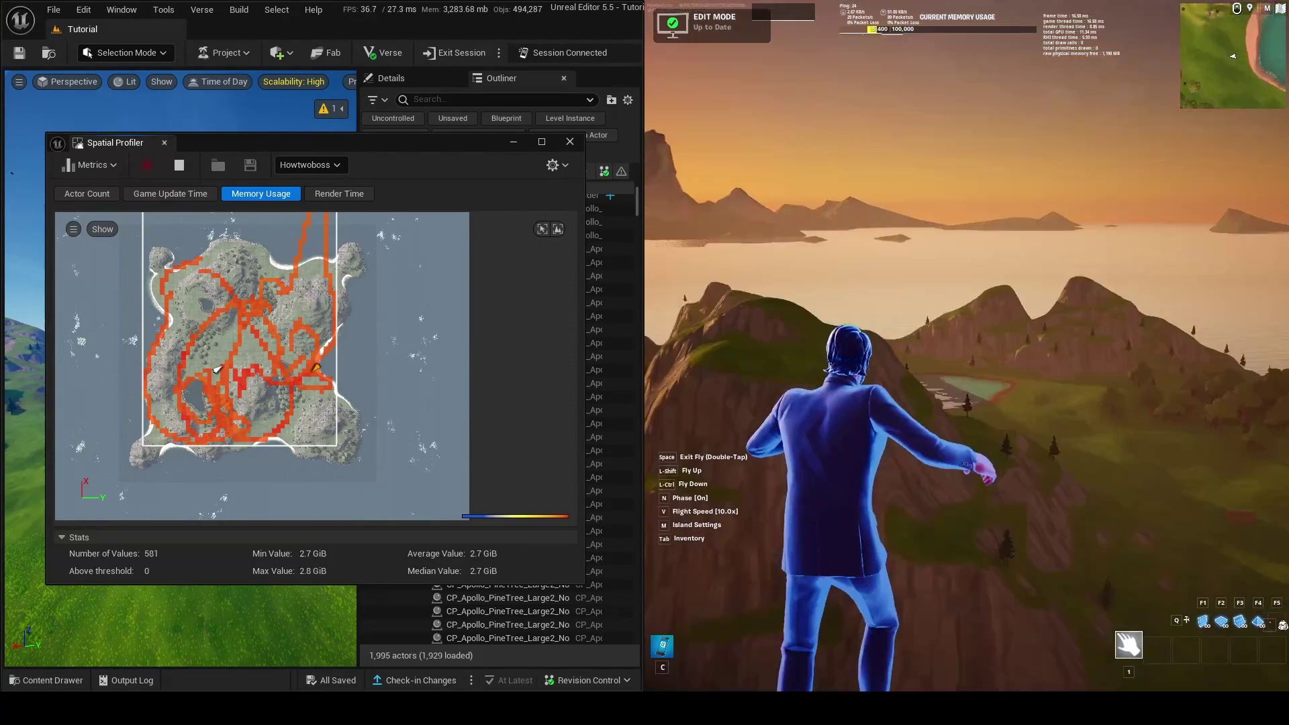
key("w")
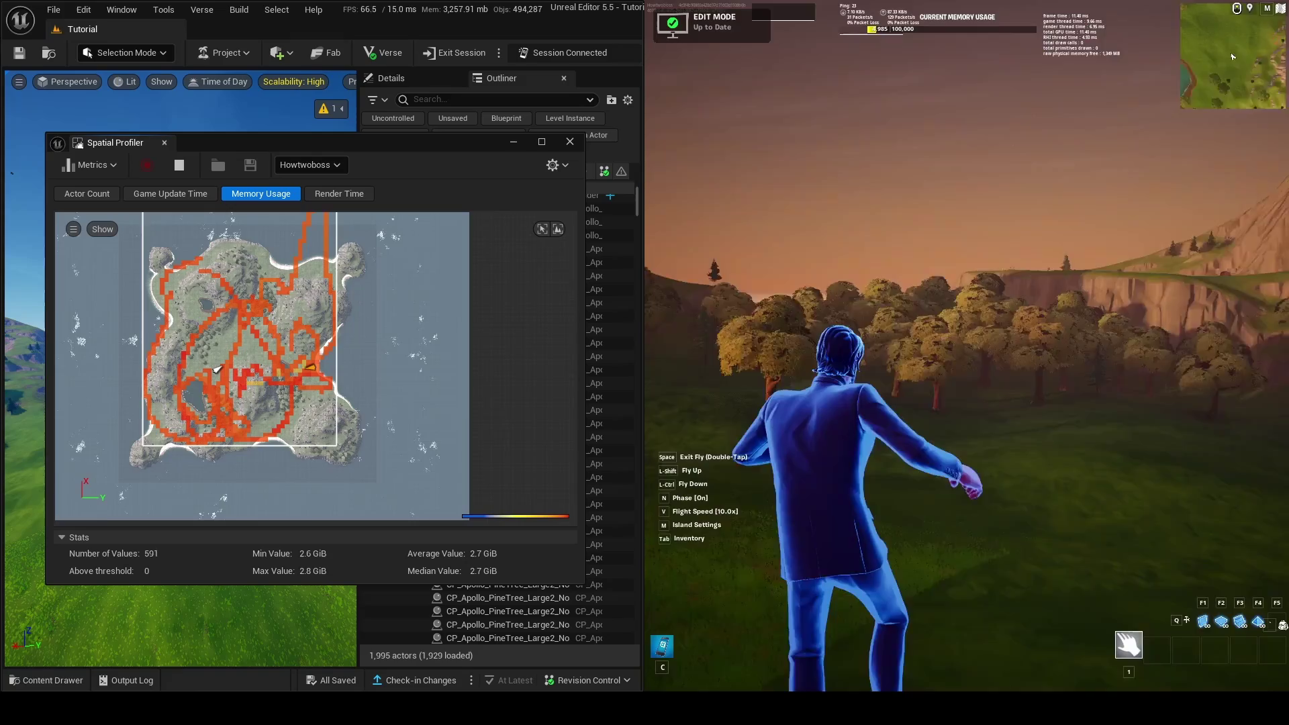
key("w")
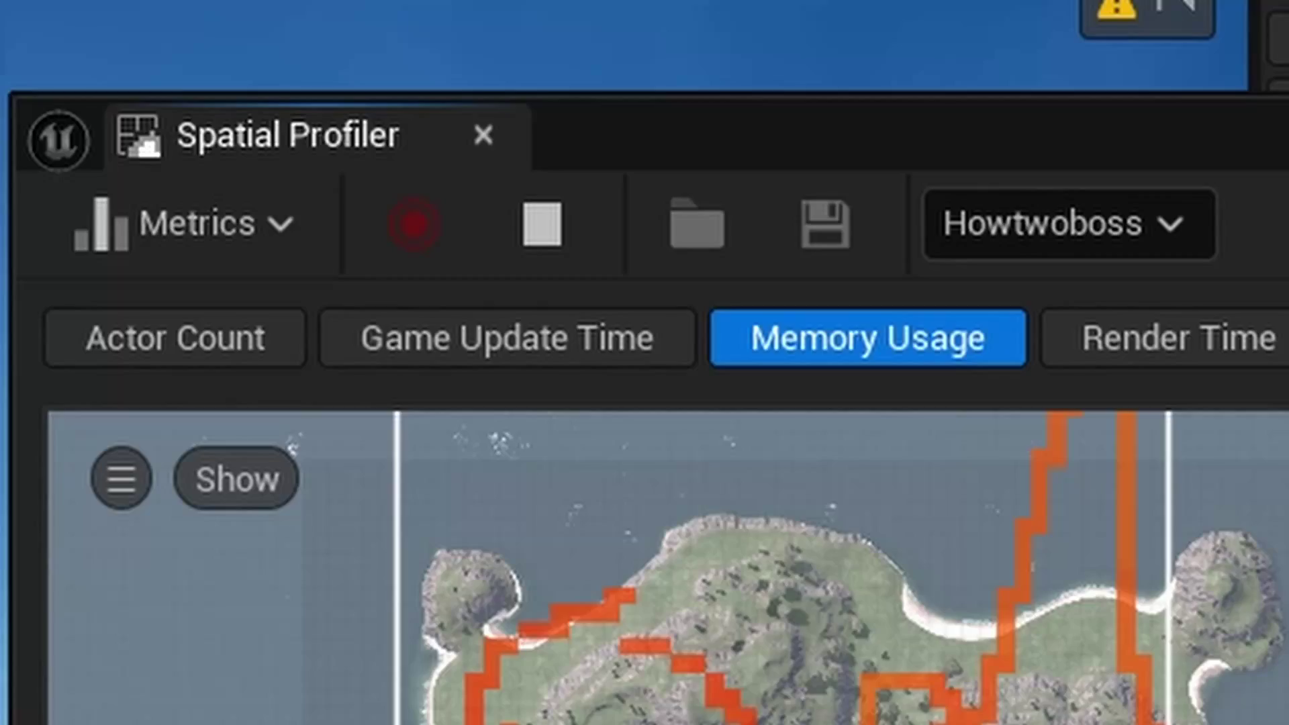
left_click(524, 229)
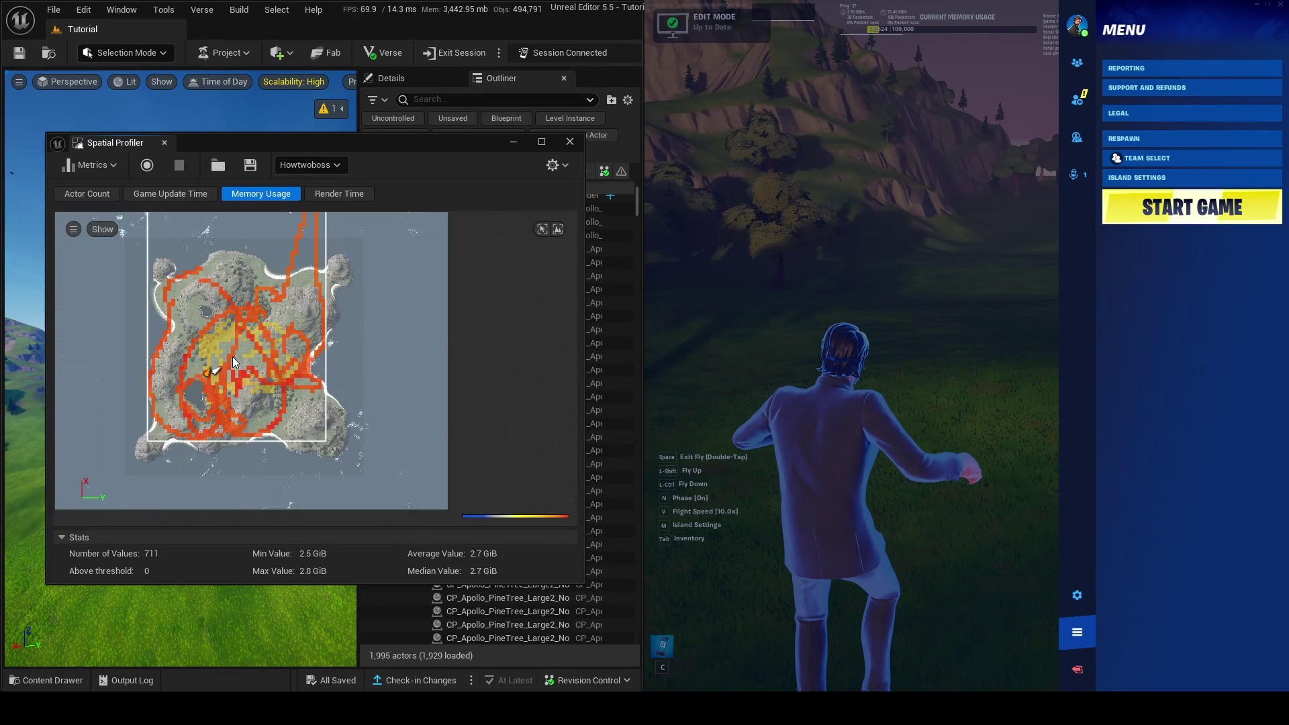
Compare the recording's Actor Count, Game Update Time, Memory Usage and Render Time heatmaps across the island.
scroll(233, 357, "up", 3)
scroll(234, 357, "down", 3)
left_click(87, 194)
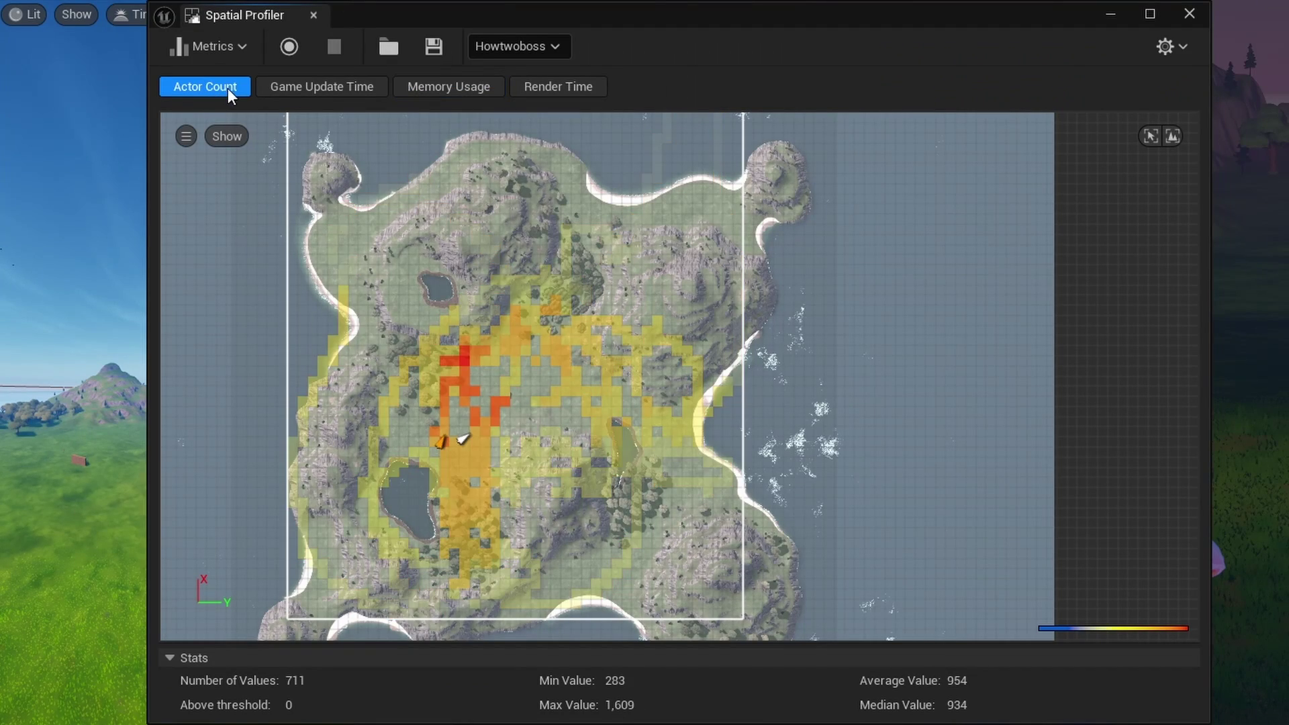
left_click(310, 93)
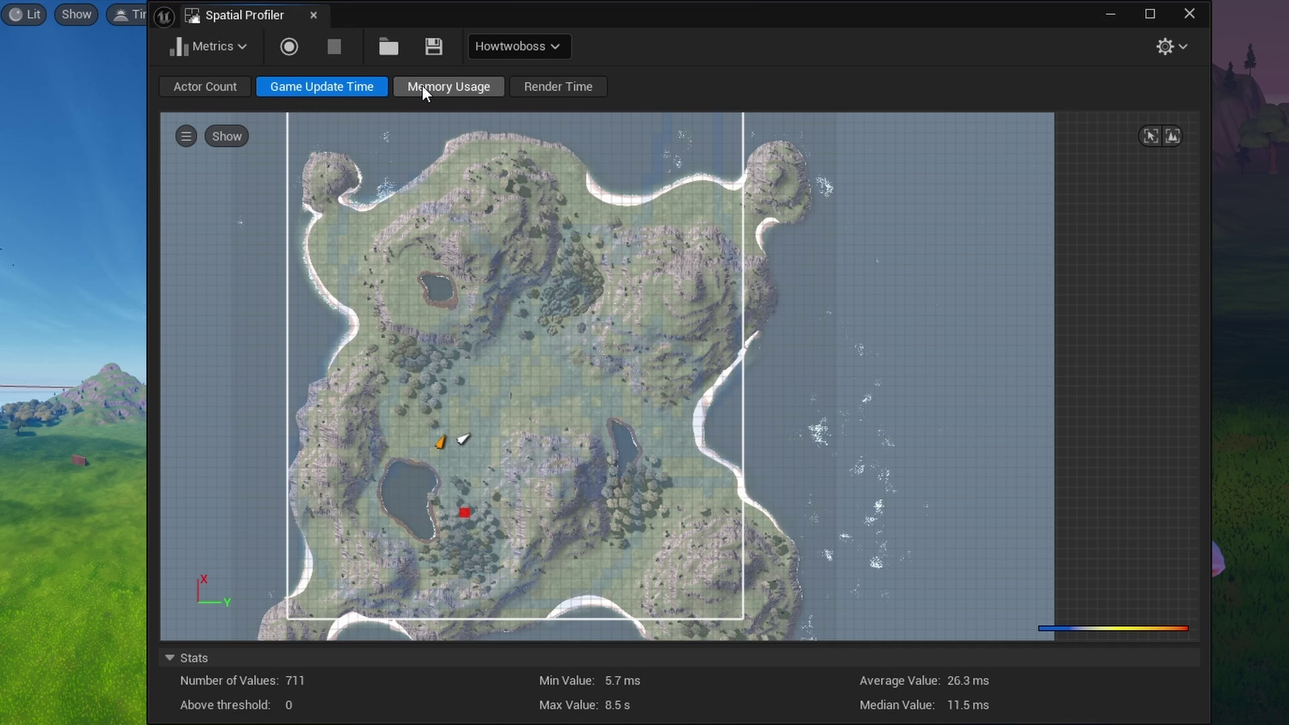
left_click(433, 86)
left_click(562, 88)
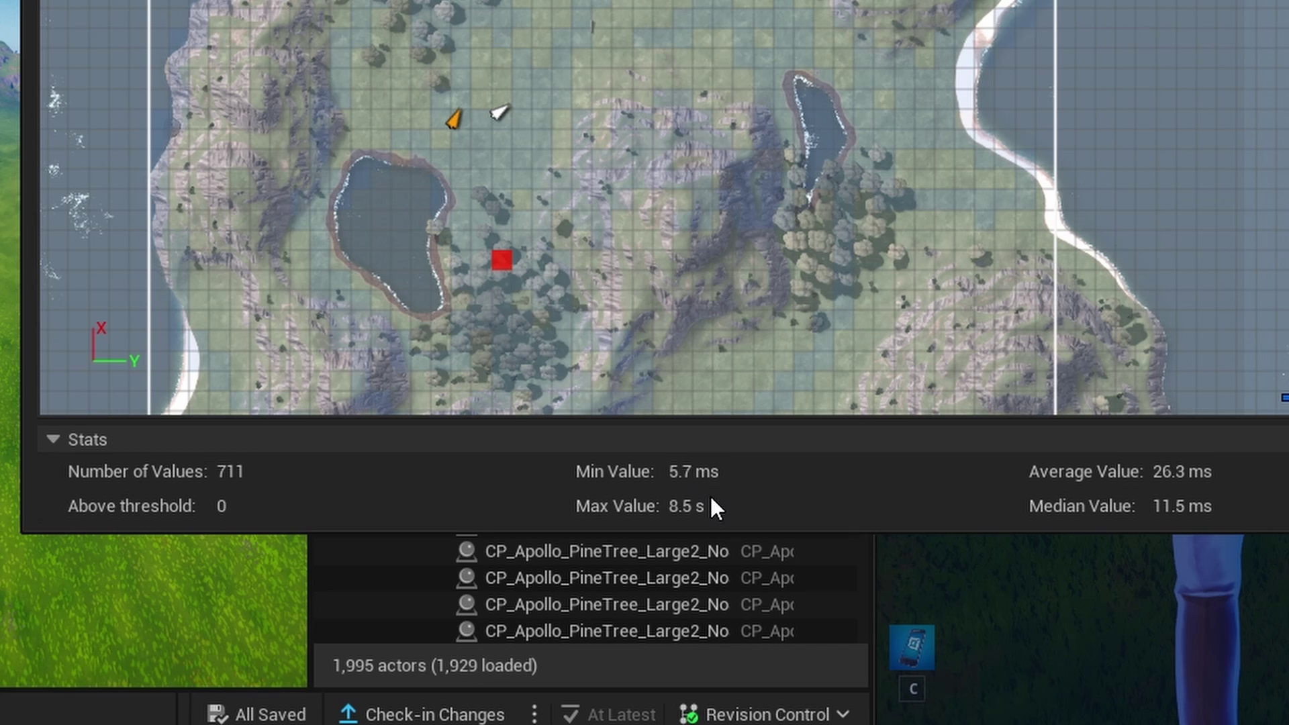
Examine the location and value of the red peak cell on the Game Update Time map.
mouse_move(501, 261)
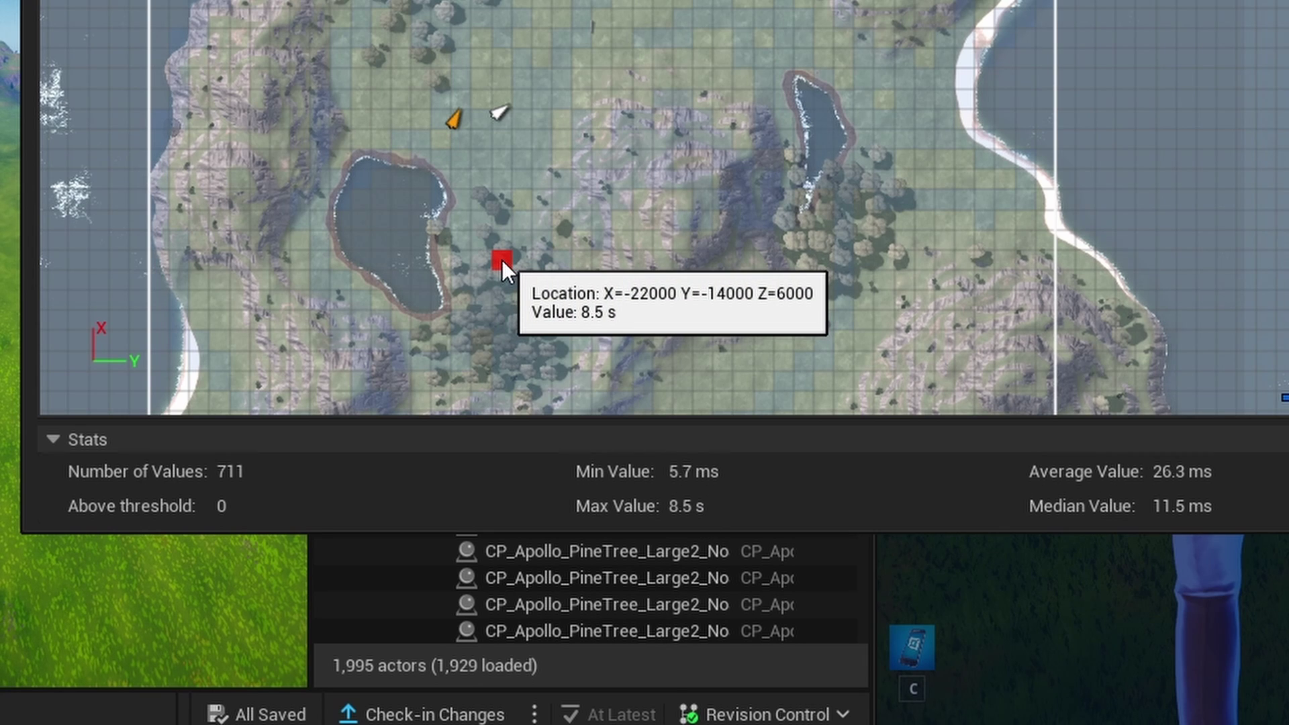
scroll(484, 259, "up", 2)
scroll(523, 283, "up", 3)
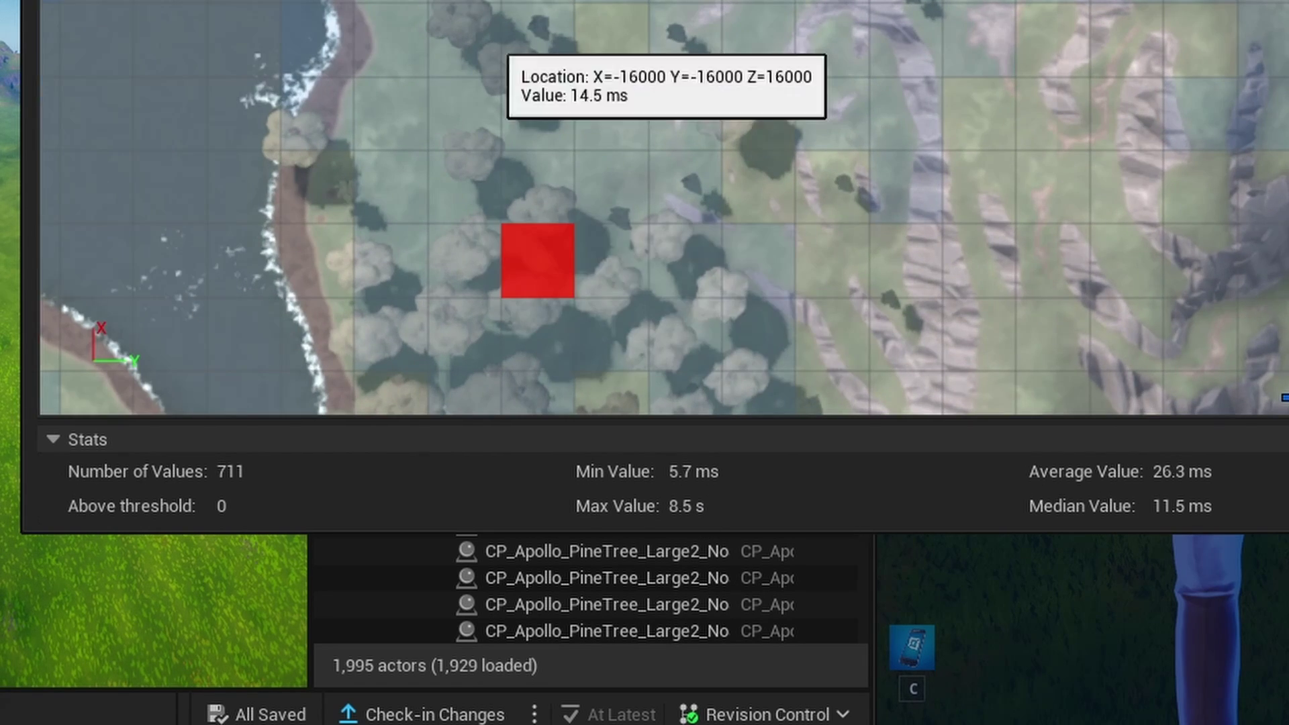
scroll(547, 264, "up", 2)
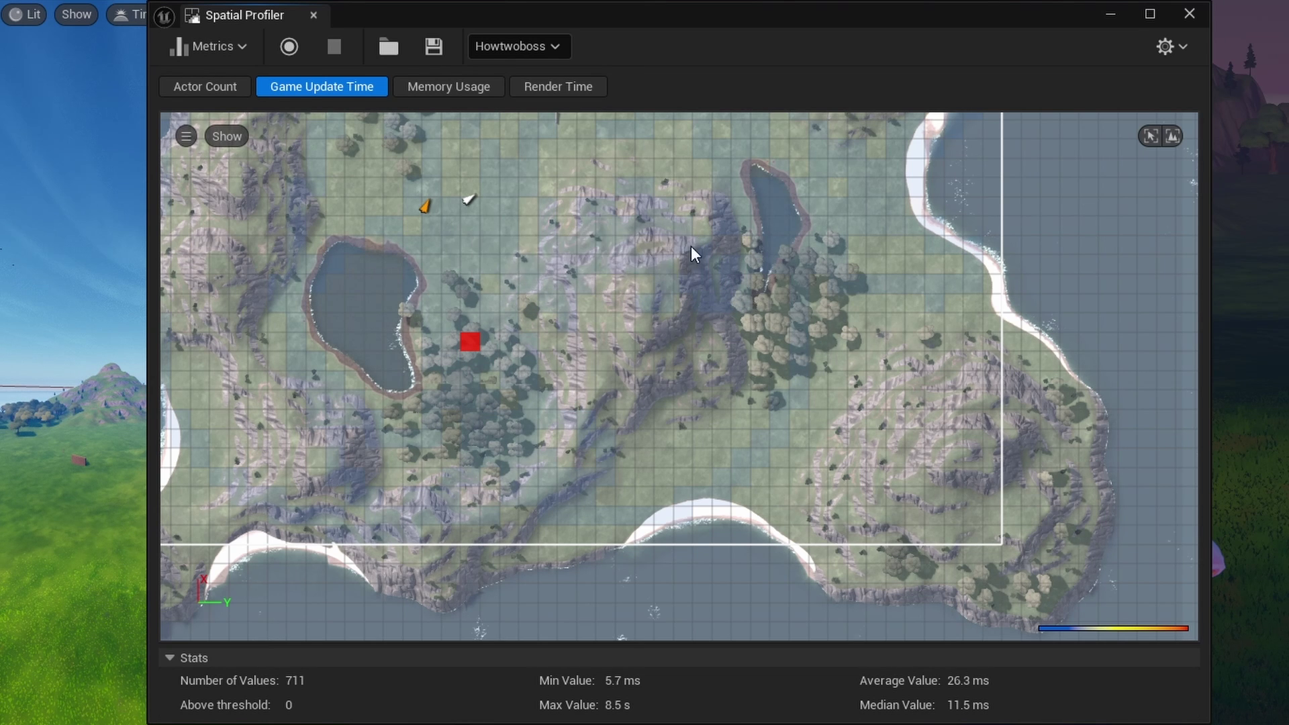
scroll(623, 325, "down", 3)
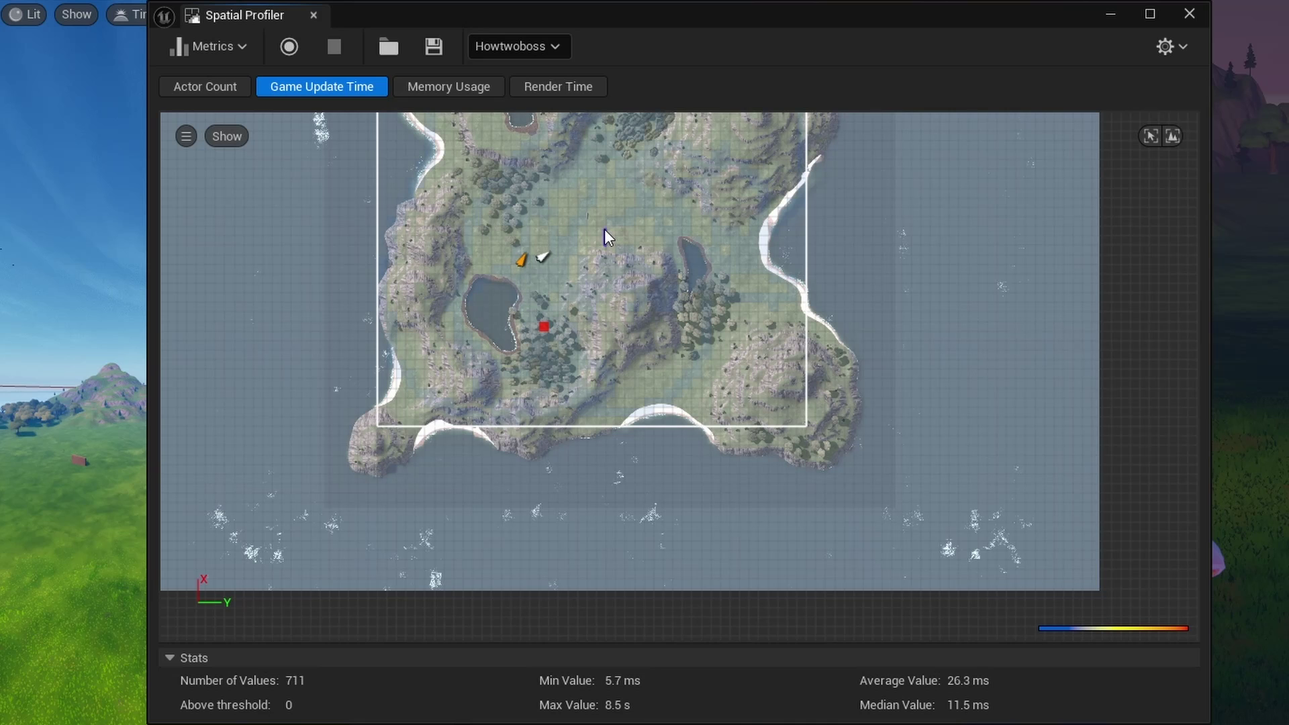
Box-select the cells along the large lake's western shore and read their Game Update Time statistics.
left_click_drag(788, 409, 517, 138)
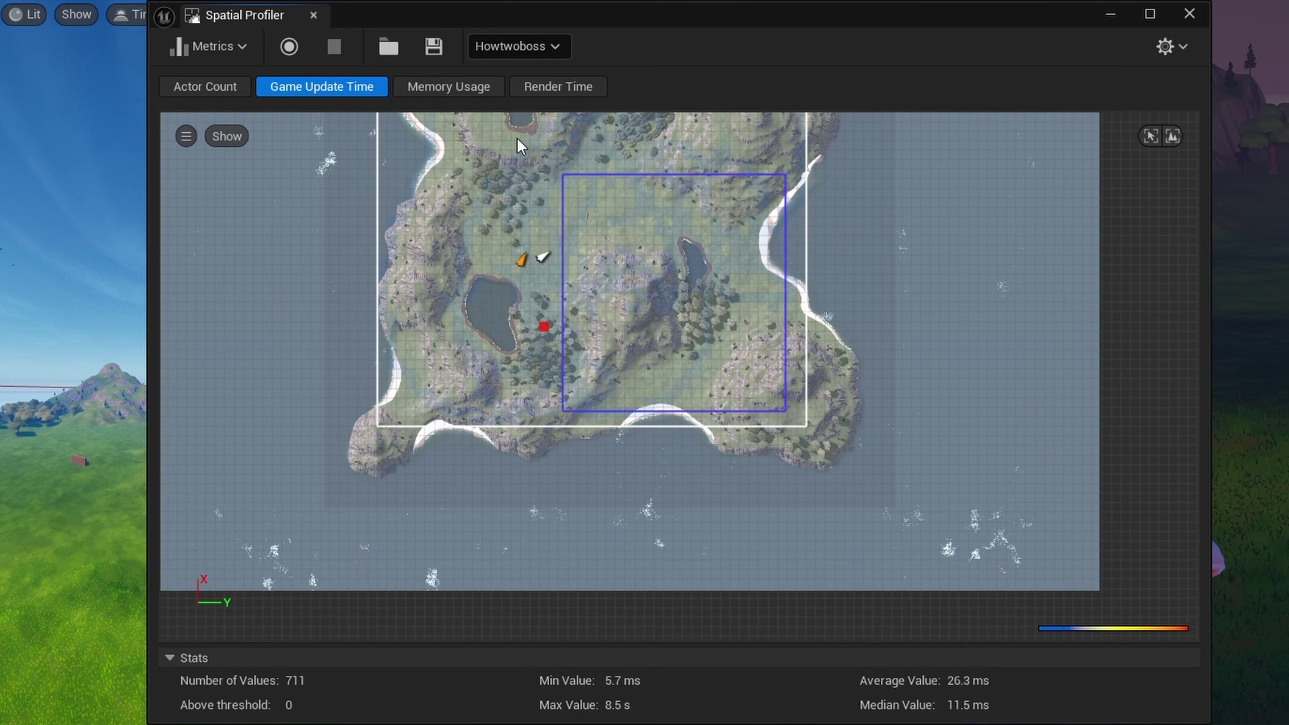
scroll(453, 325, "up", 5)
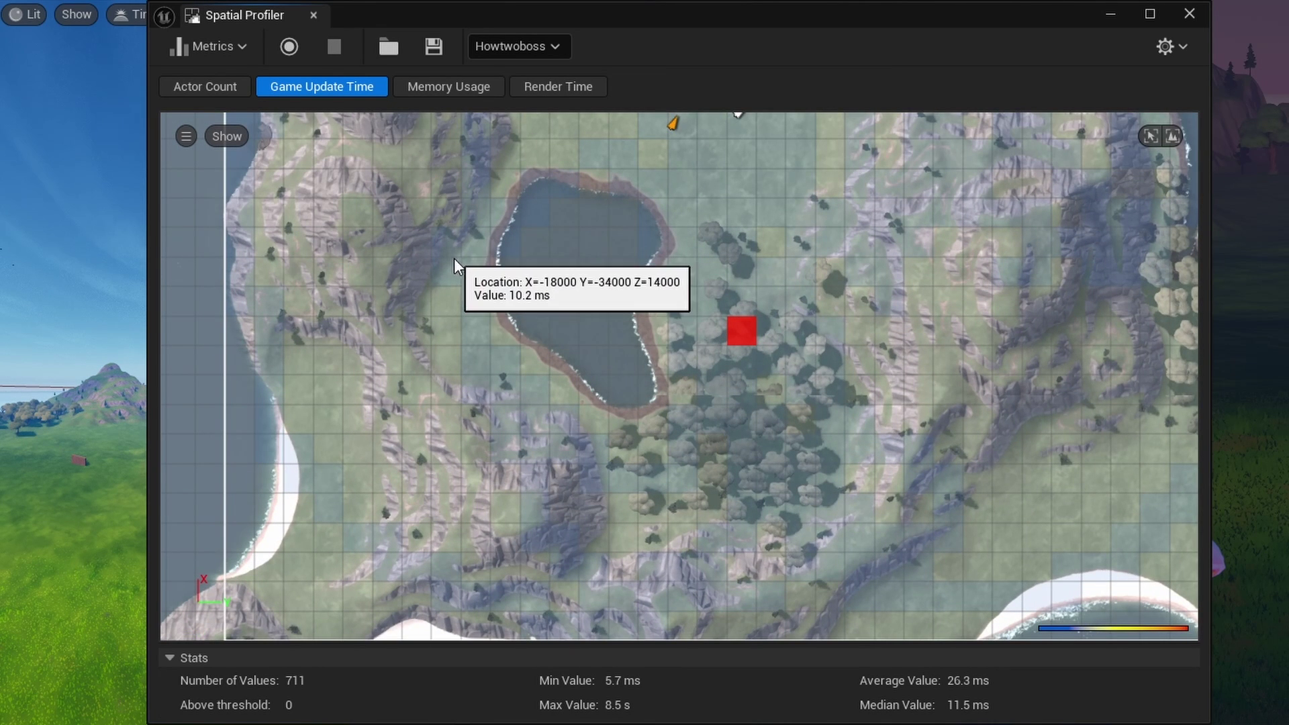
left_click_drag(436, 219, 554, 433)
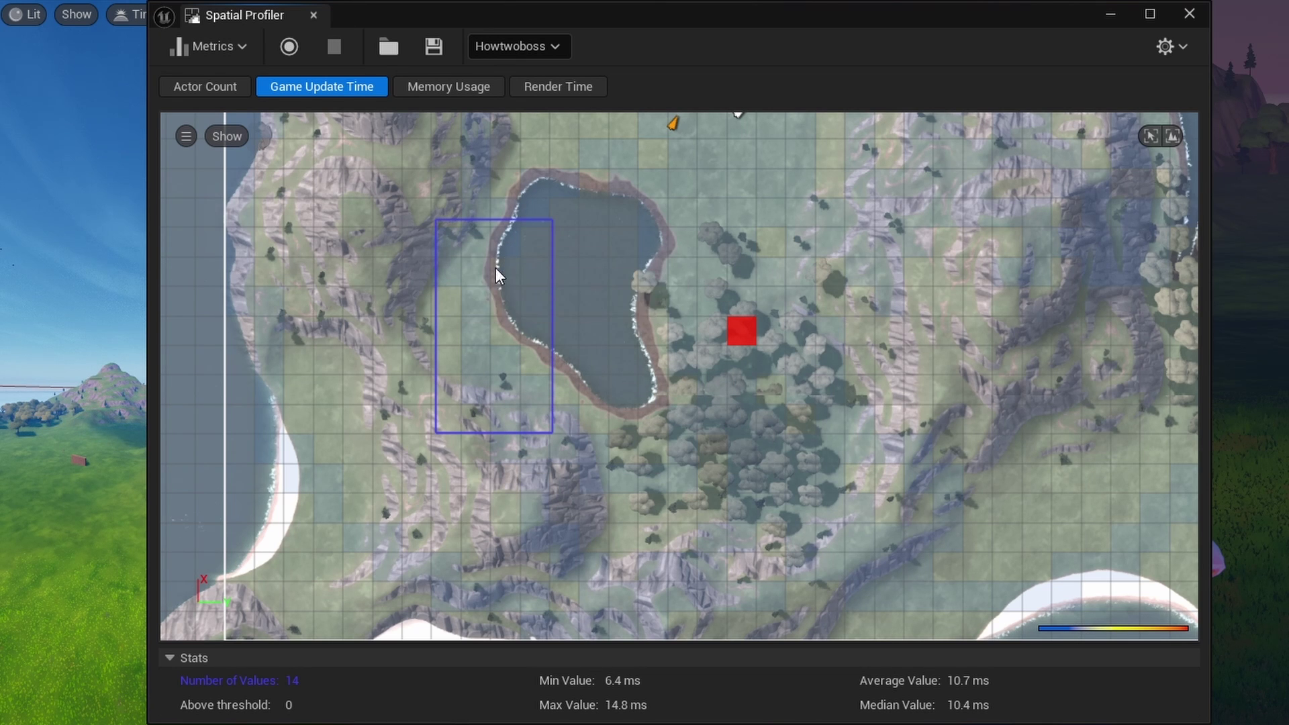
mouse_move(486, 306)
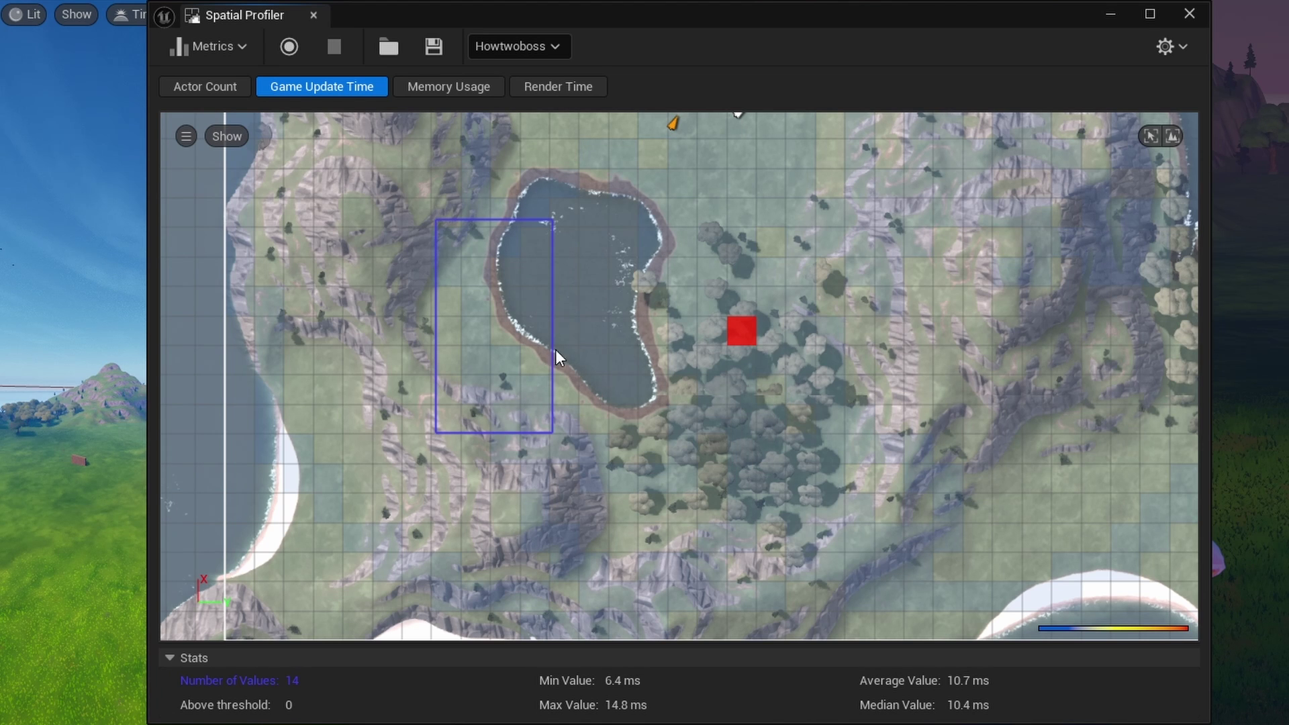
scroll(650, 314, "down", 3)
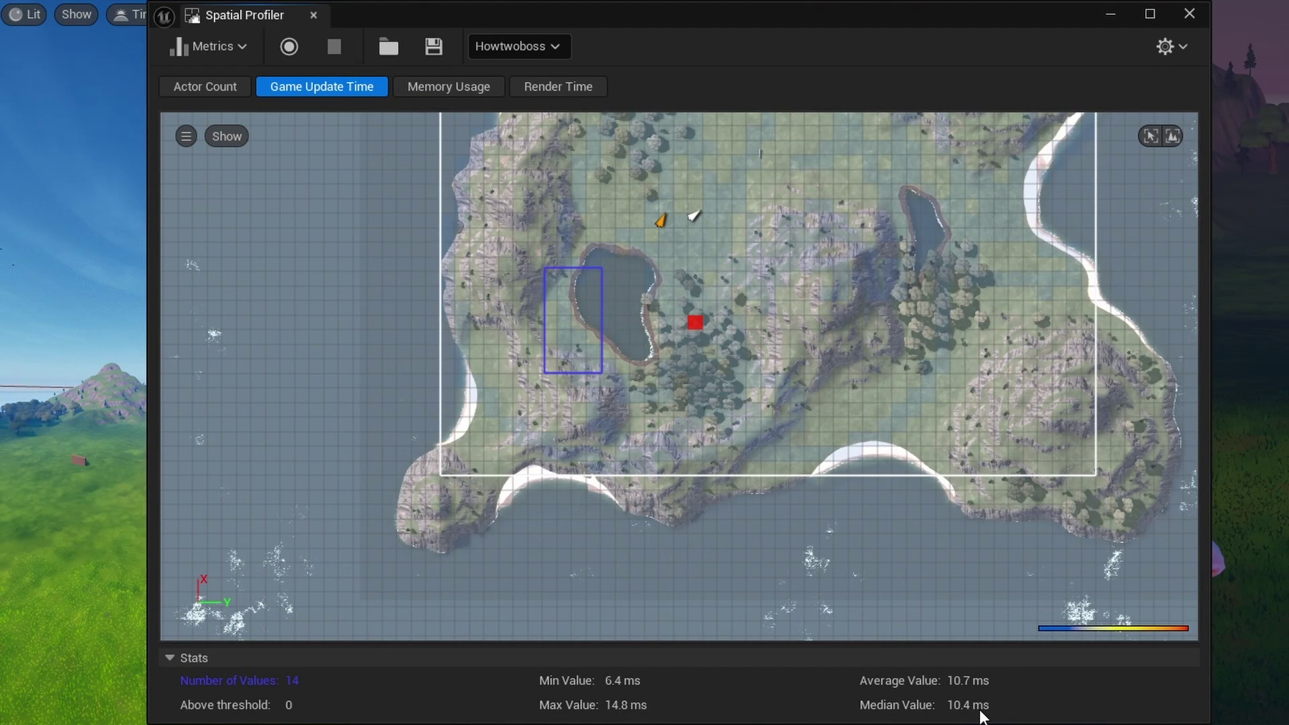
scroll(687, 276, "up", 2)
Display Memory Usage and box-select a larger area around the lake and central valley to examine its statistics.
left_click(448, 87)
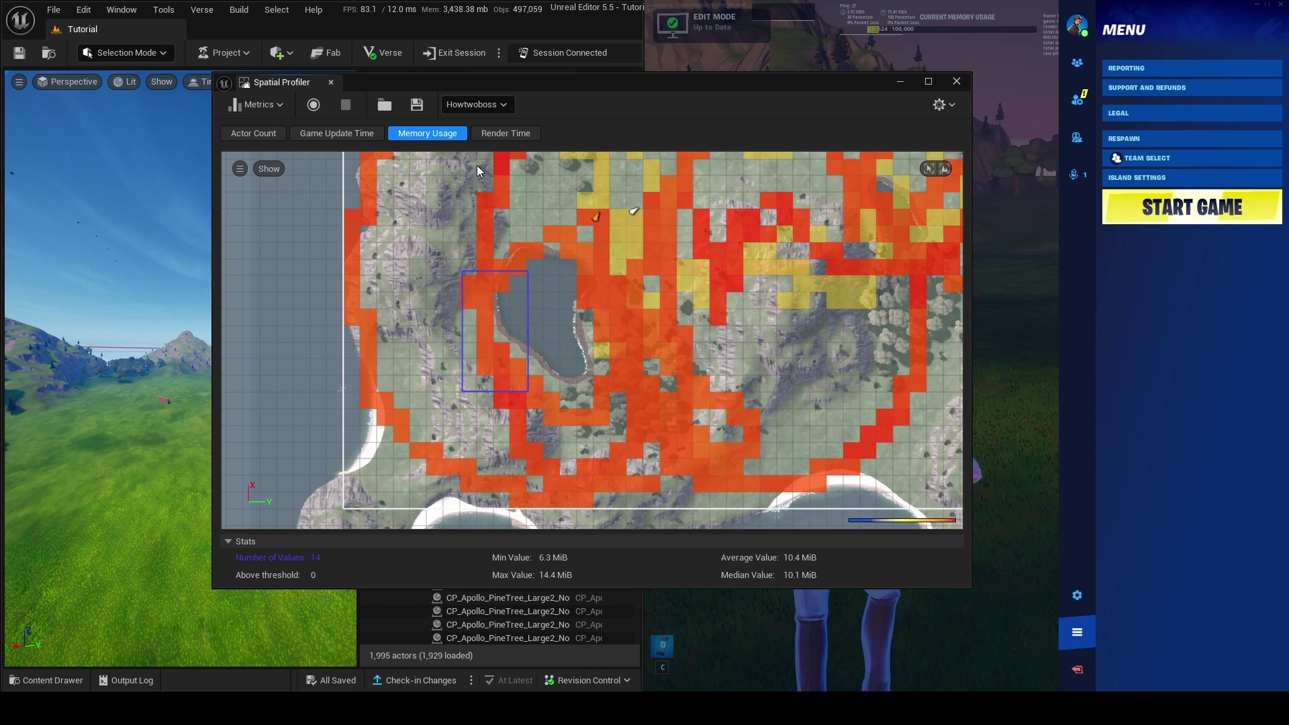
scroll(644, 302, "down", 2)
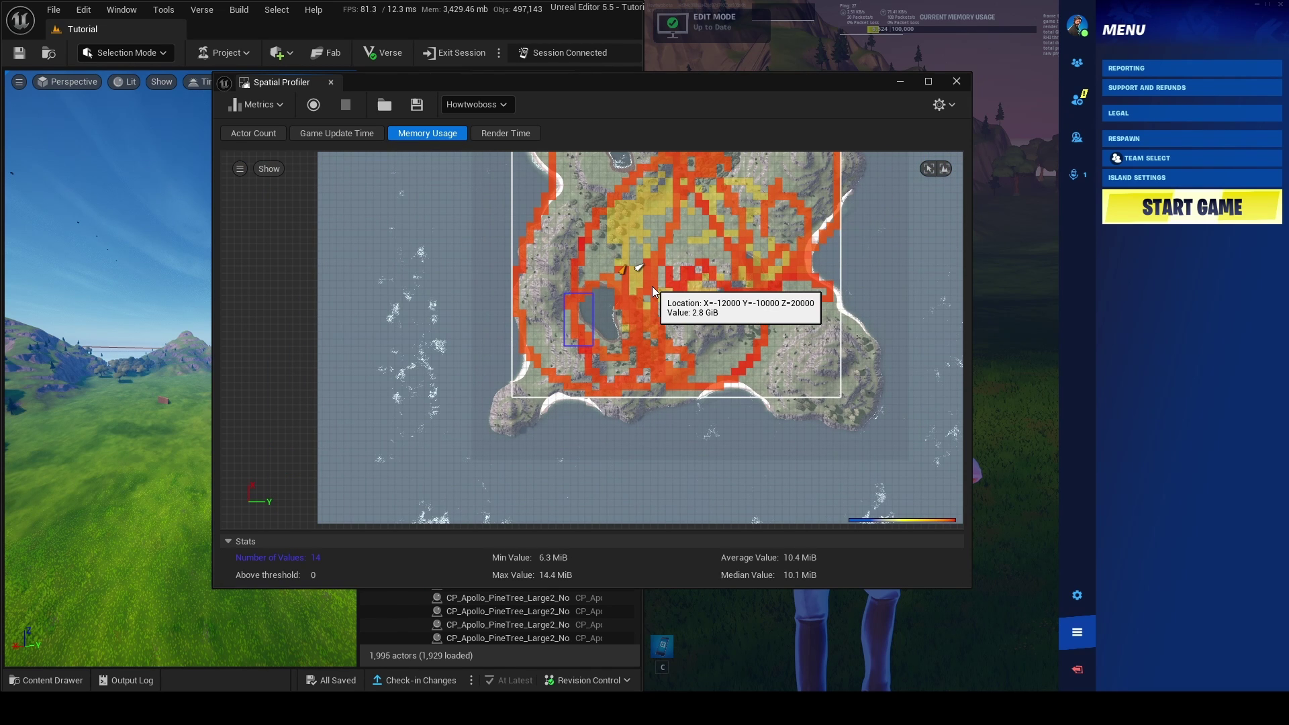
scroll(605, 316, "up", 1)
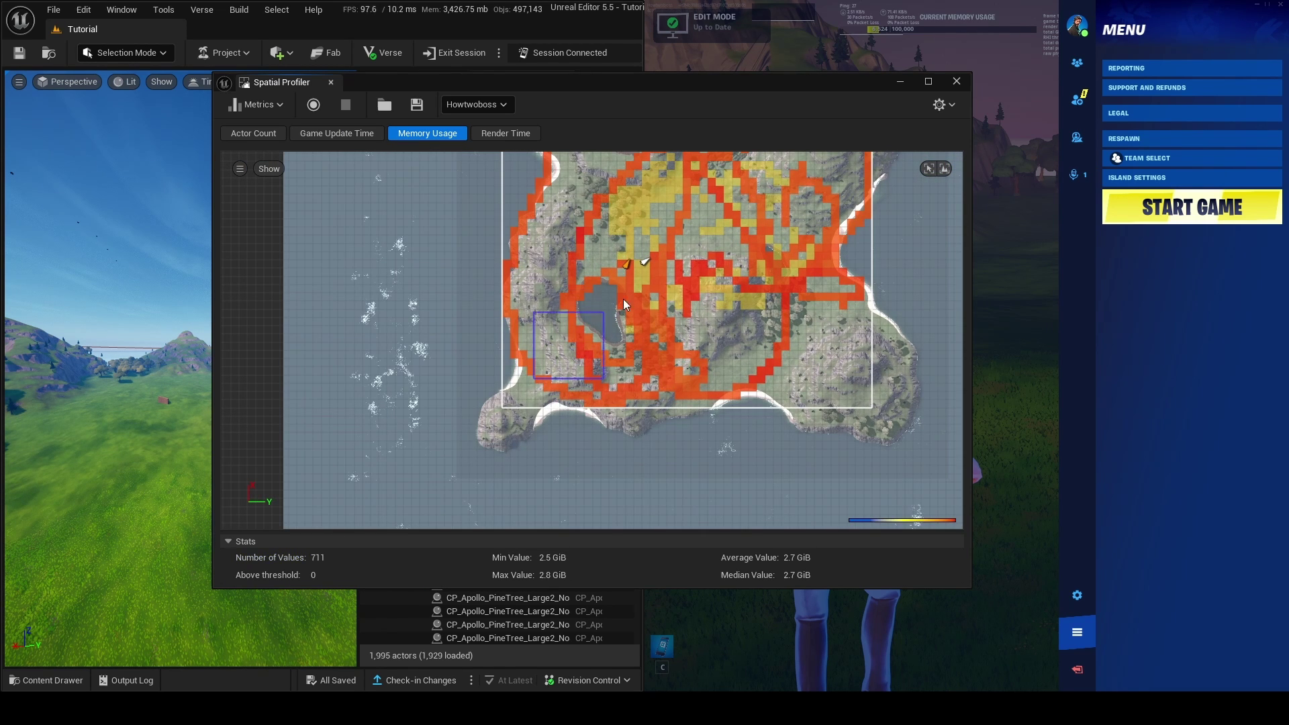
scroll(708, 273, "down", 3)
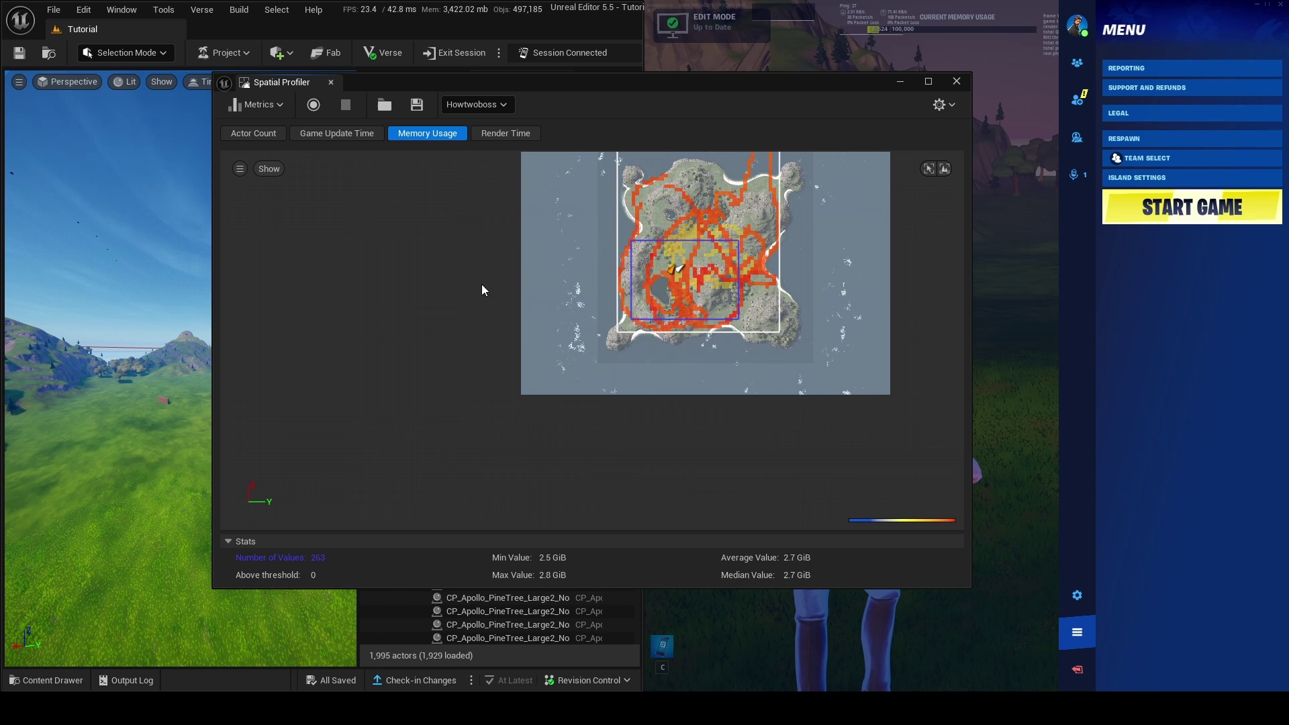
scroll(717, 263, "up", 3)
scroll(735, 257, "down", 1)
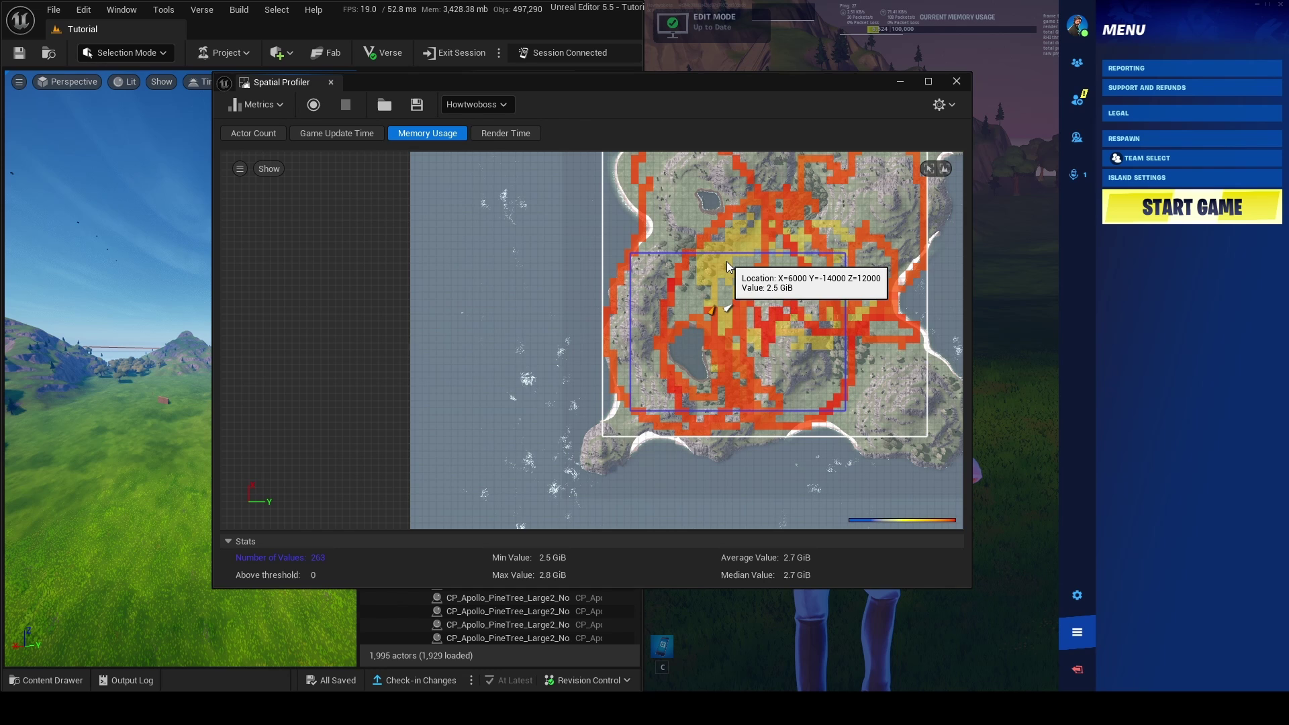
Compare the selected area's Render Time, Game Update Time and Memory Usage, framing all recorded data on the map.
right_click_drag(566, 268, 393, 328)
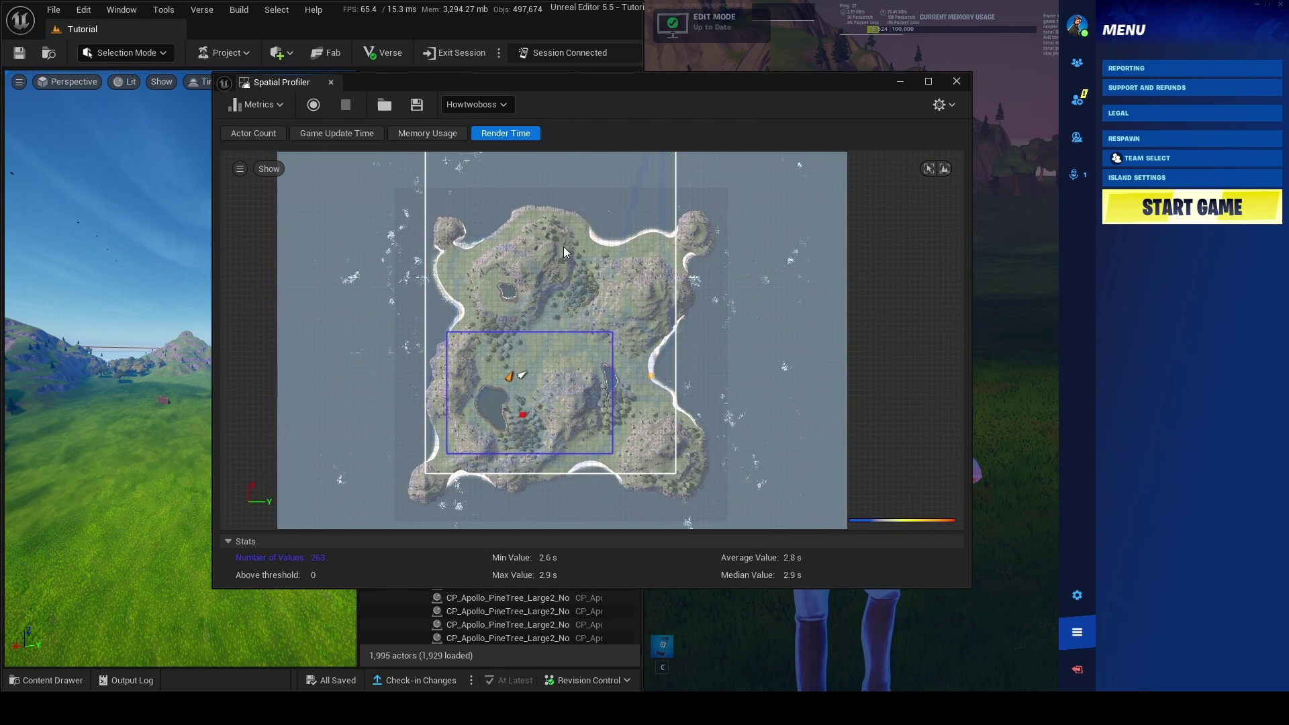
left_click(946, 168)
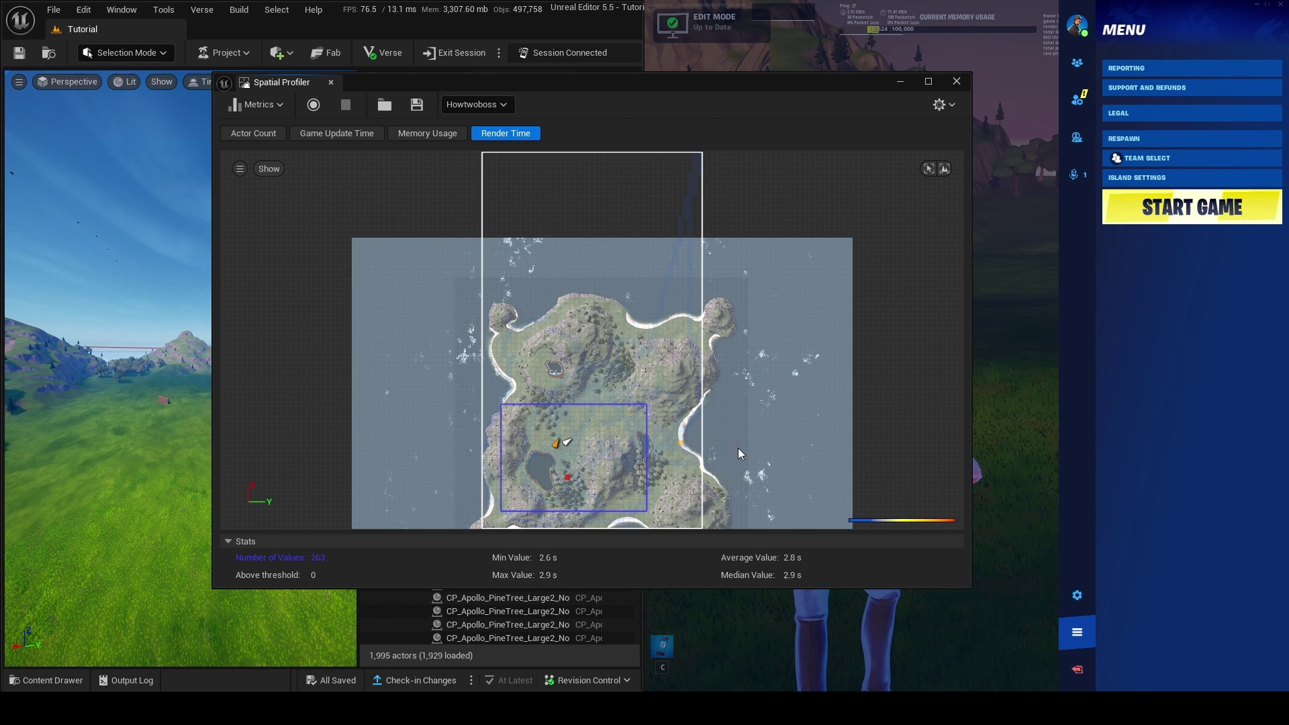
scroll(633, 497, "up", 3)
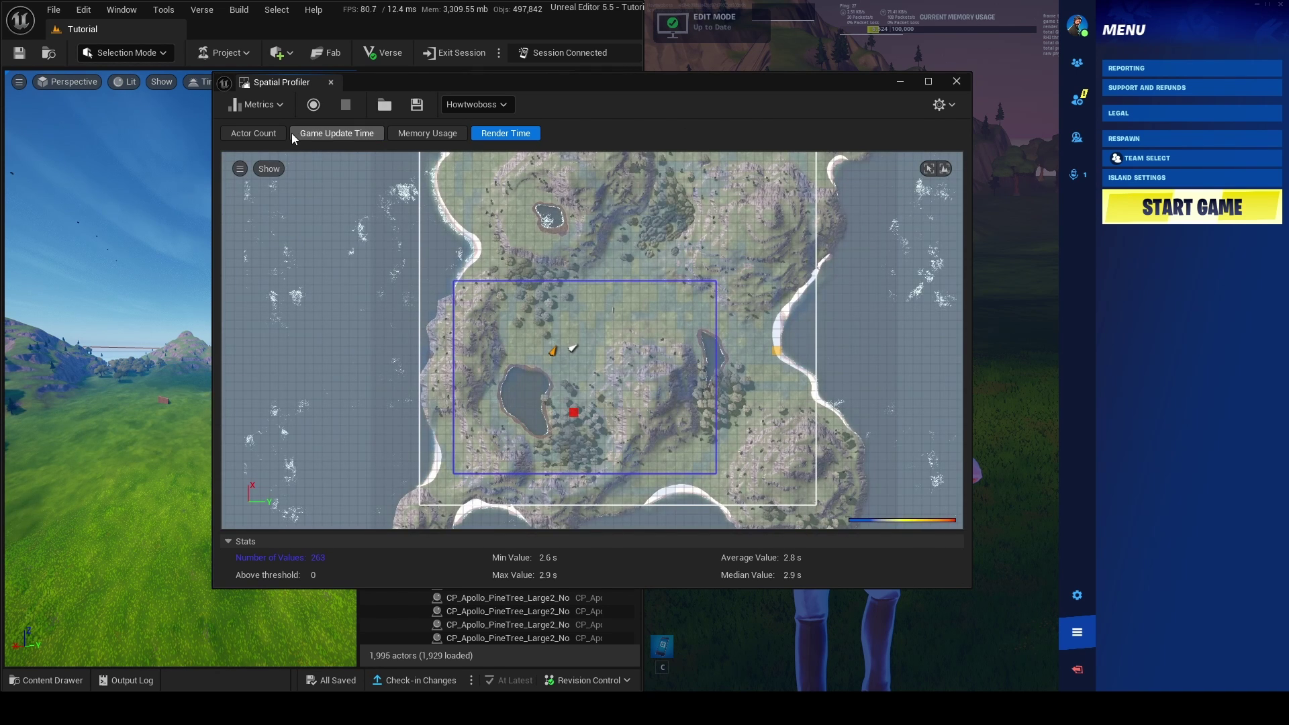
left_click(337, 133)
left_click(449, 132)
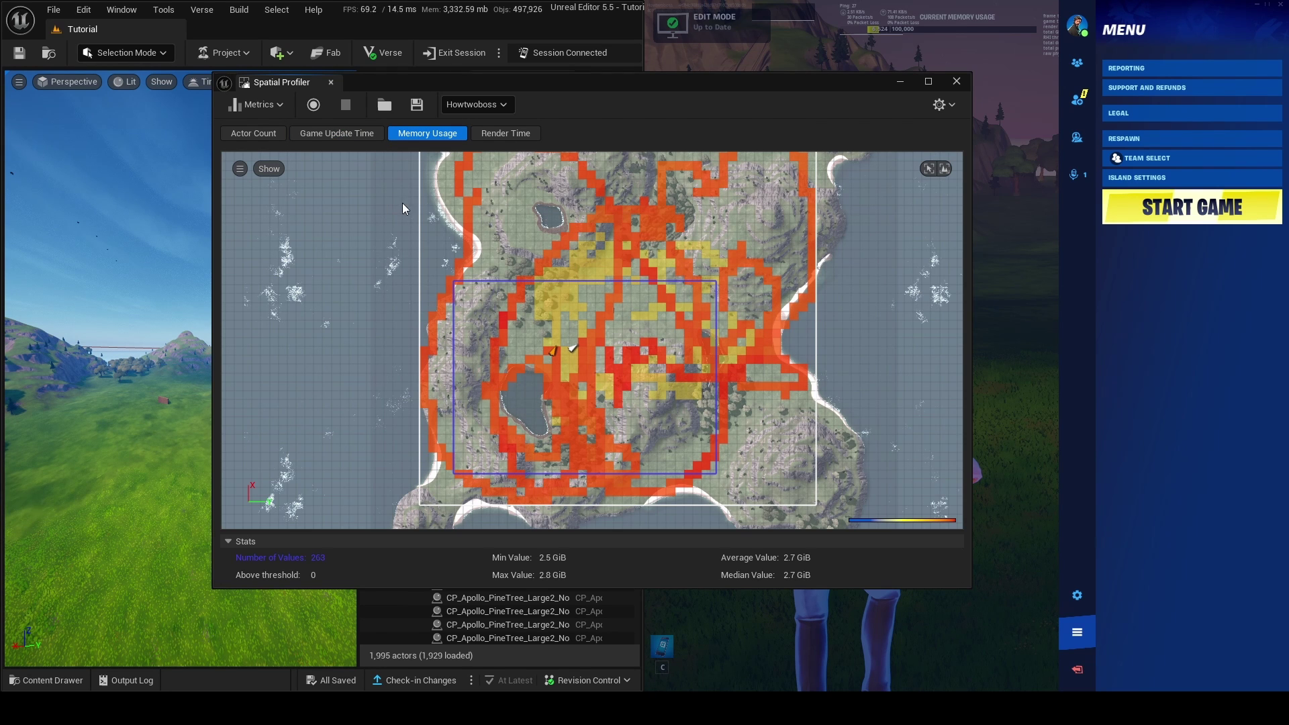
Save the recorded spatial metrics to a file.
left_click(416, 106)
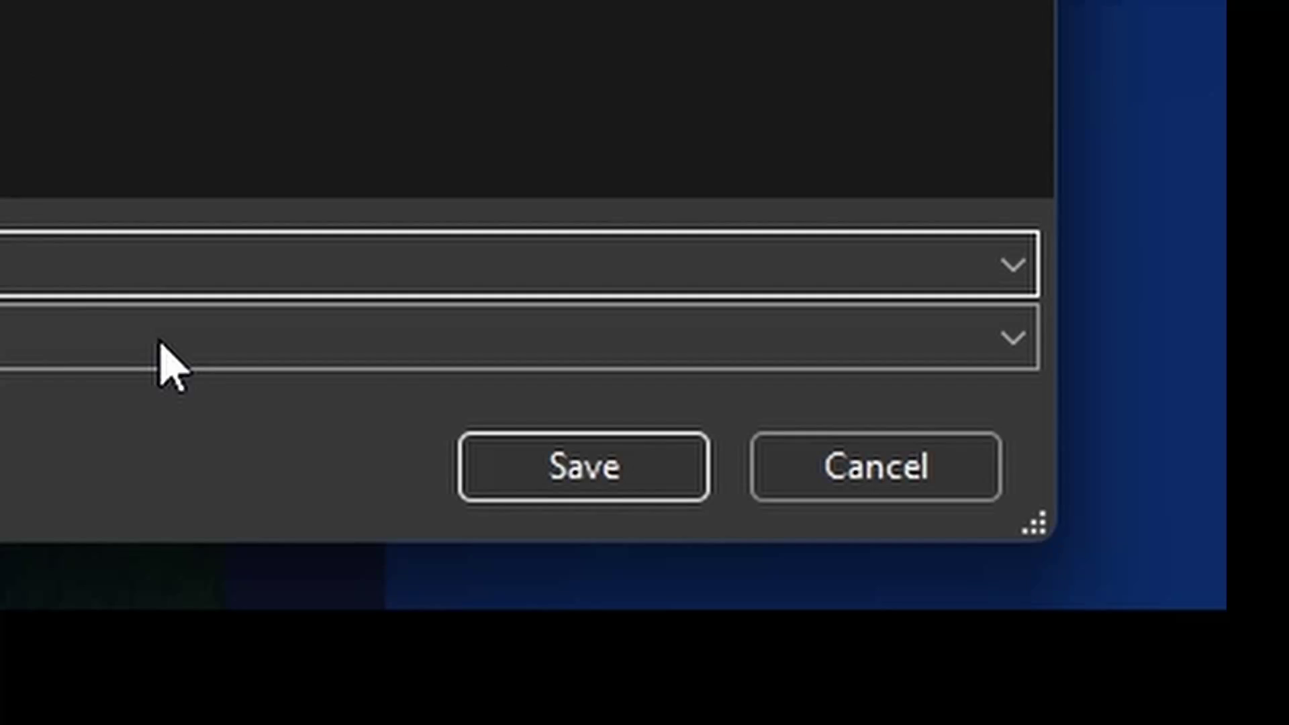
left_click(615, 472)
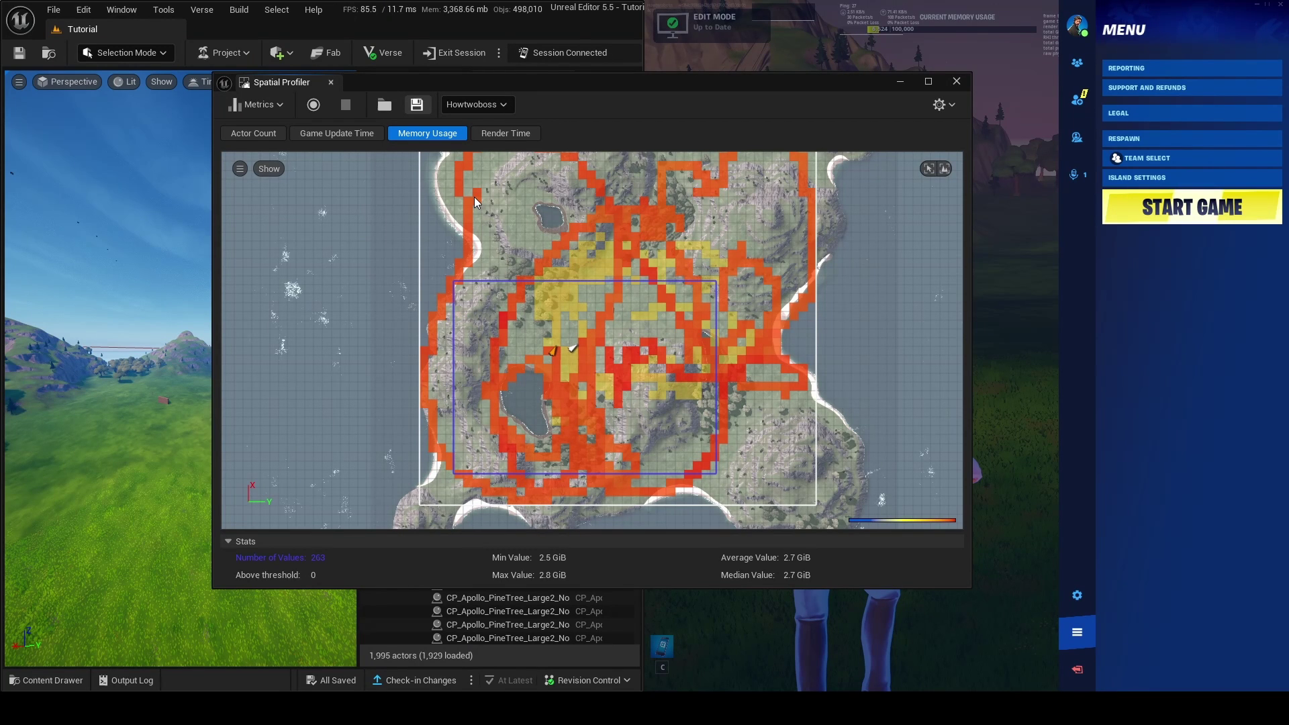
scroll(527, 211, "down", 1)
right_click_drag(521, 207, 533, 268)
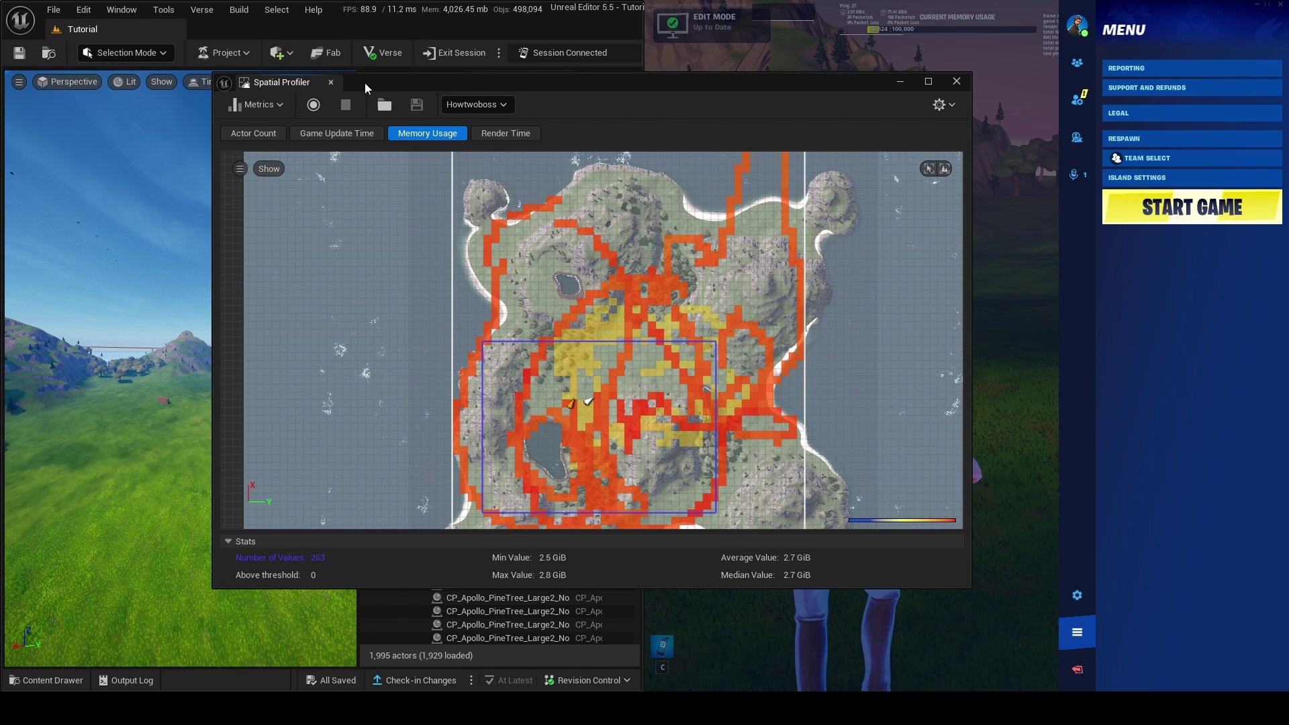
Start and stop a new spatial recording, then load the saved recording back onto the map.
left_click(313, 105)
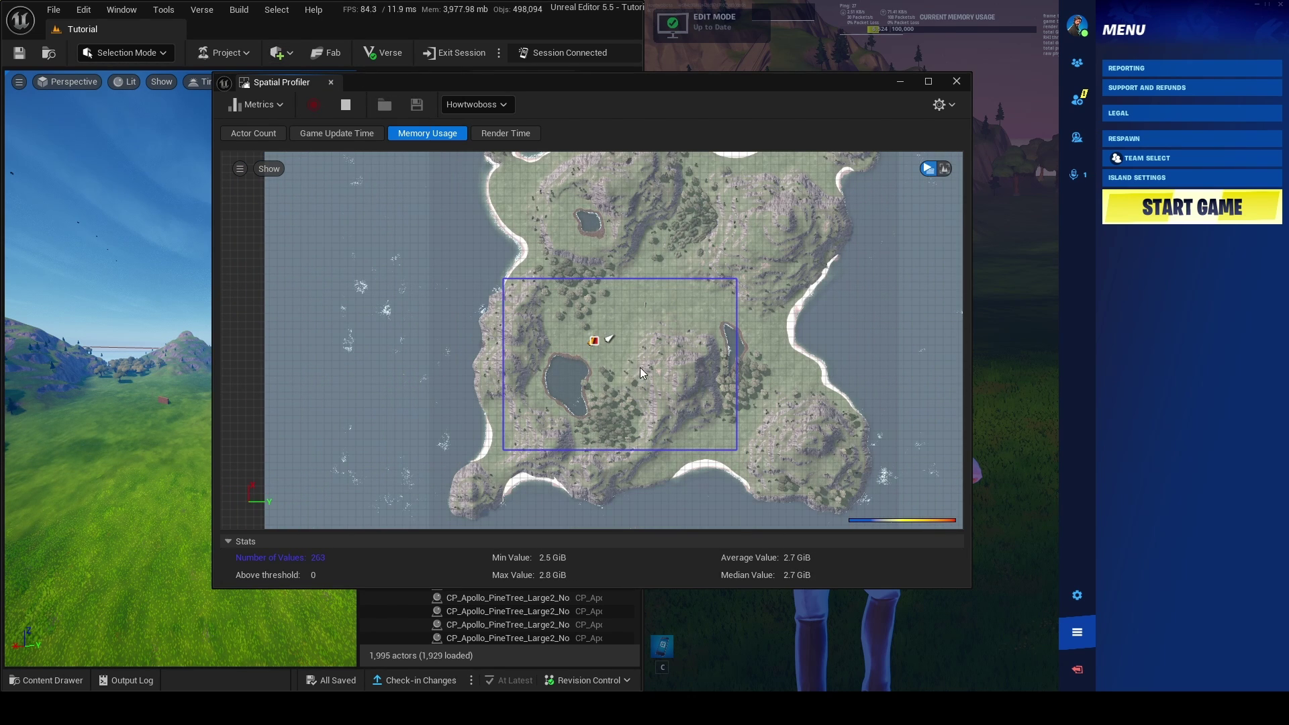
left_click(346, 105)
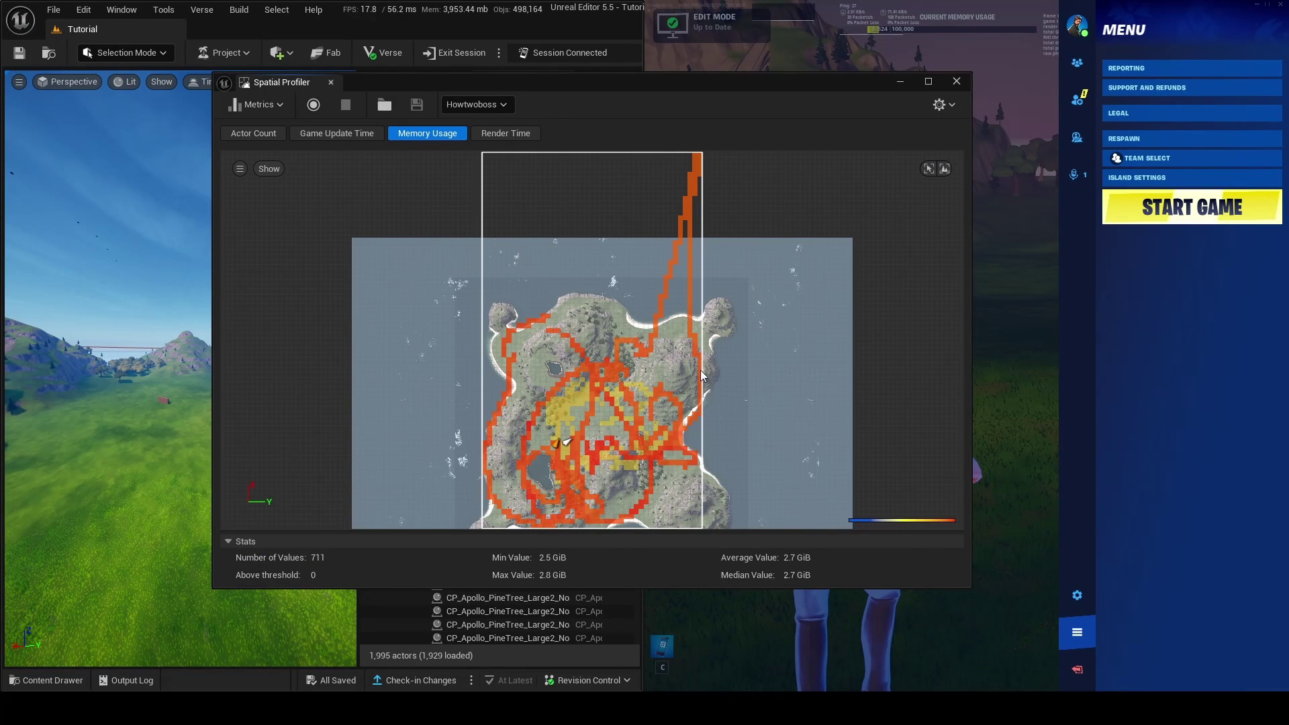
right_click_drag(593, 240, 584, 241)
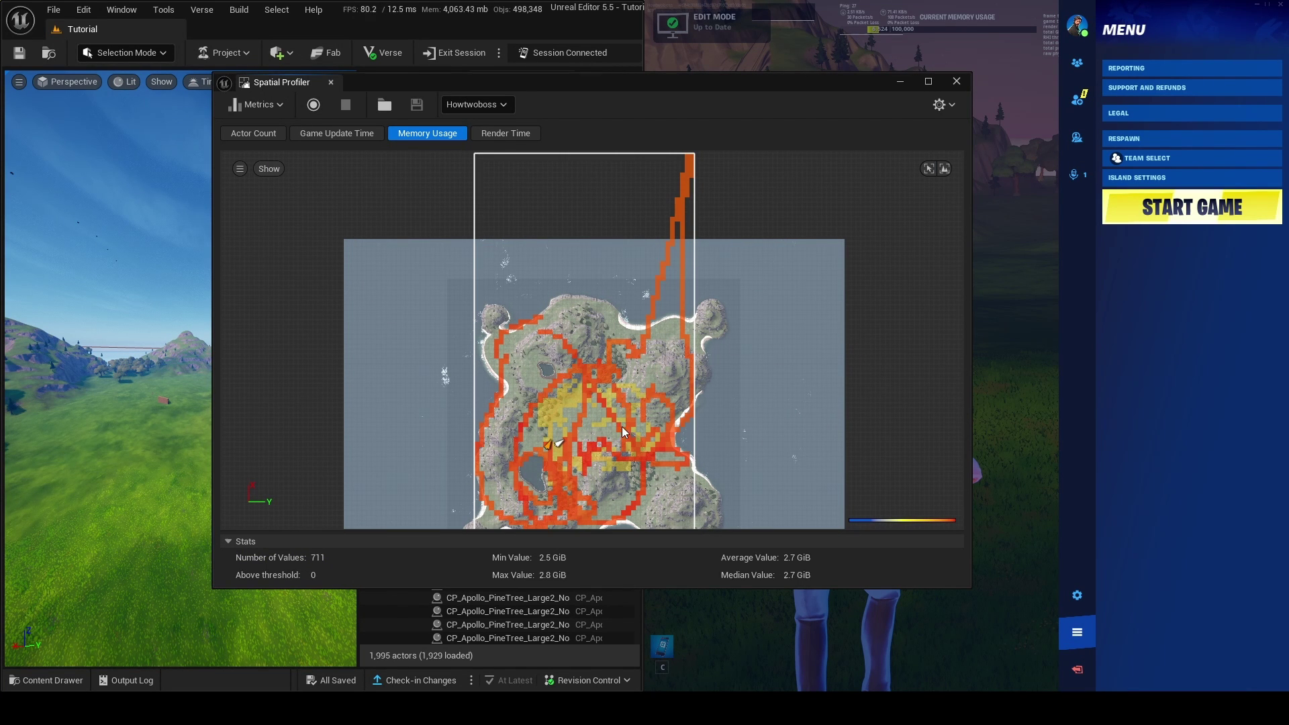
Enable the Memory Usage heatmap threshold at 2.7 GiB, then close the profiler and the game menu.
left_click(240, 169)
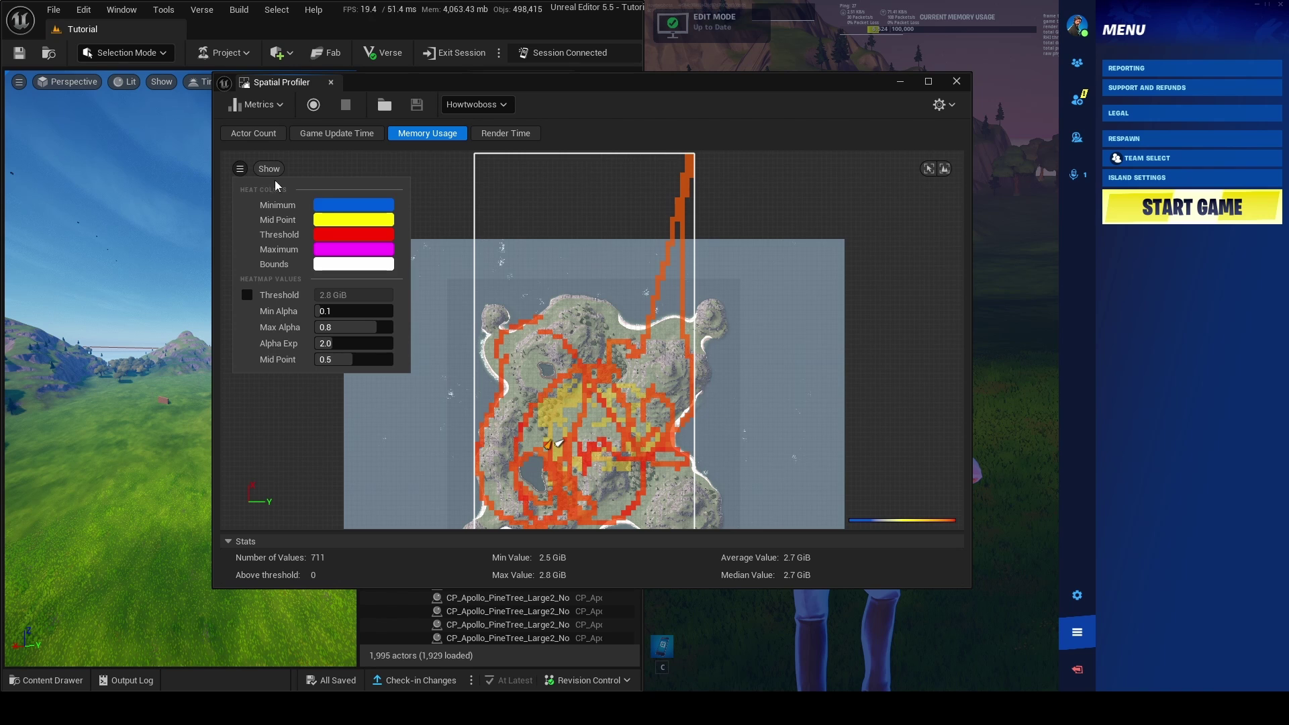
left_click(332, 233)
left_click_drag(499, 329, 495, 398)
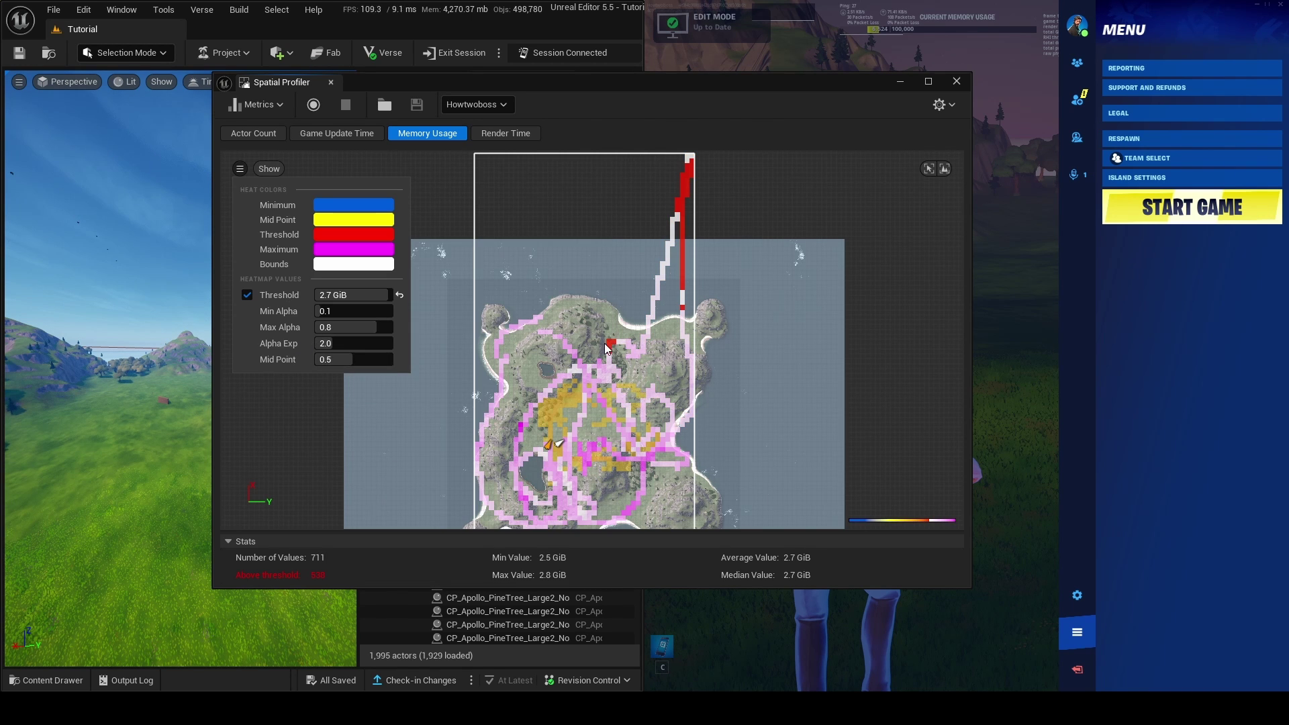
scroll(639, 325, "down", 2)
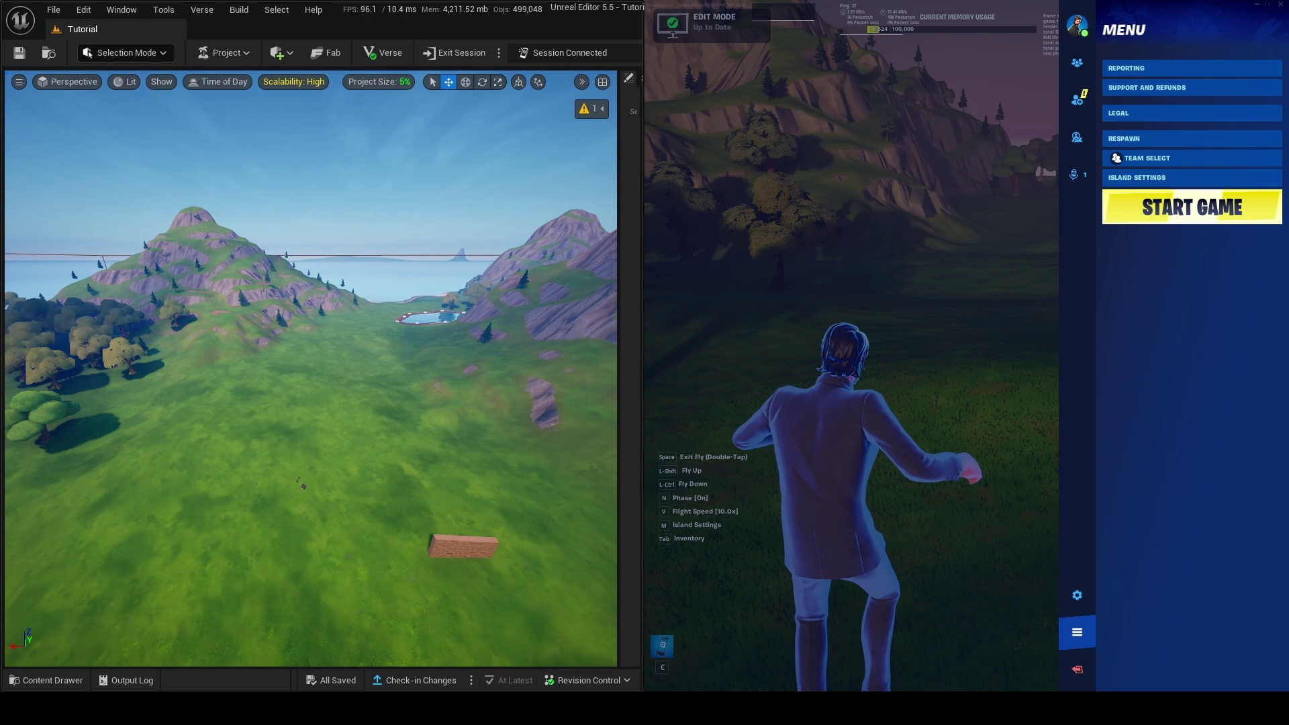
key("Escape")
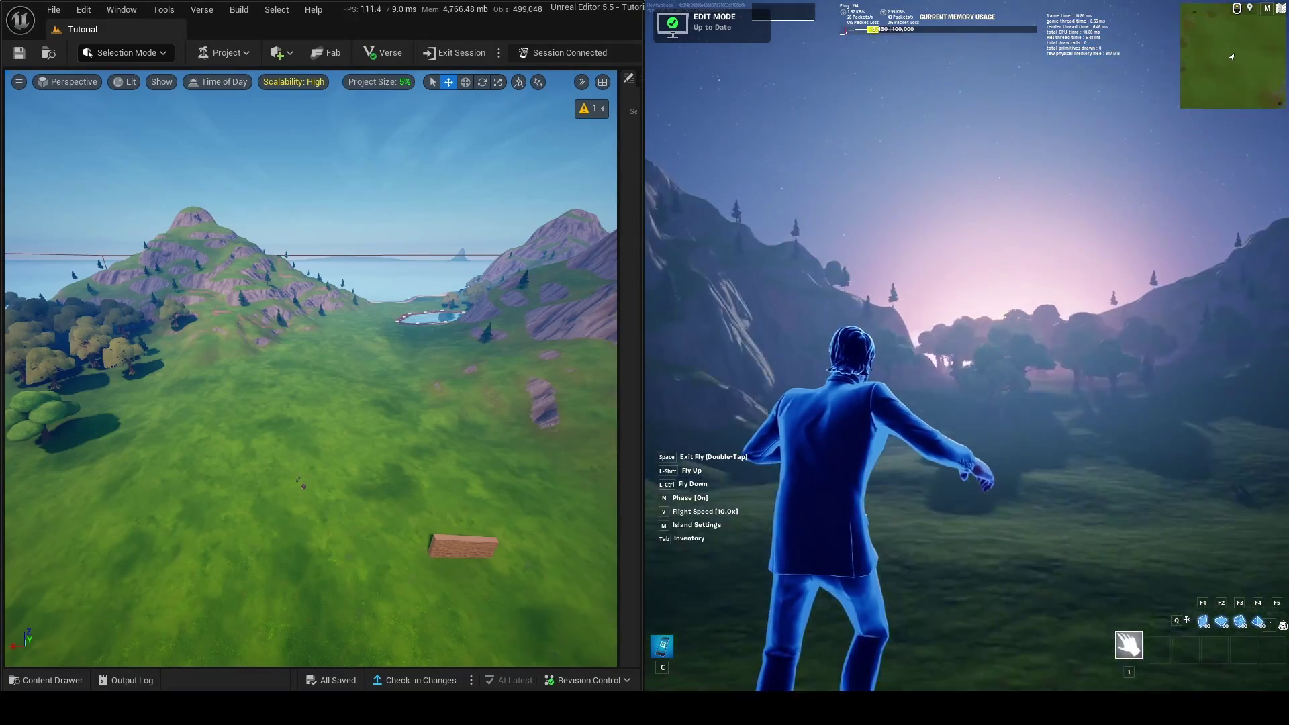
Fly the character across the island in the game session, exit fly mode and move to the shoreline.
key("w")
key("space")
key("space")
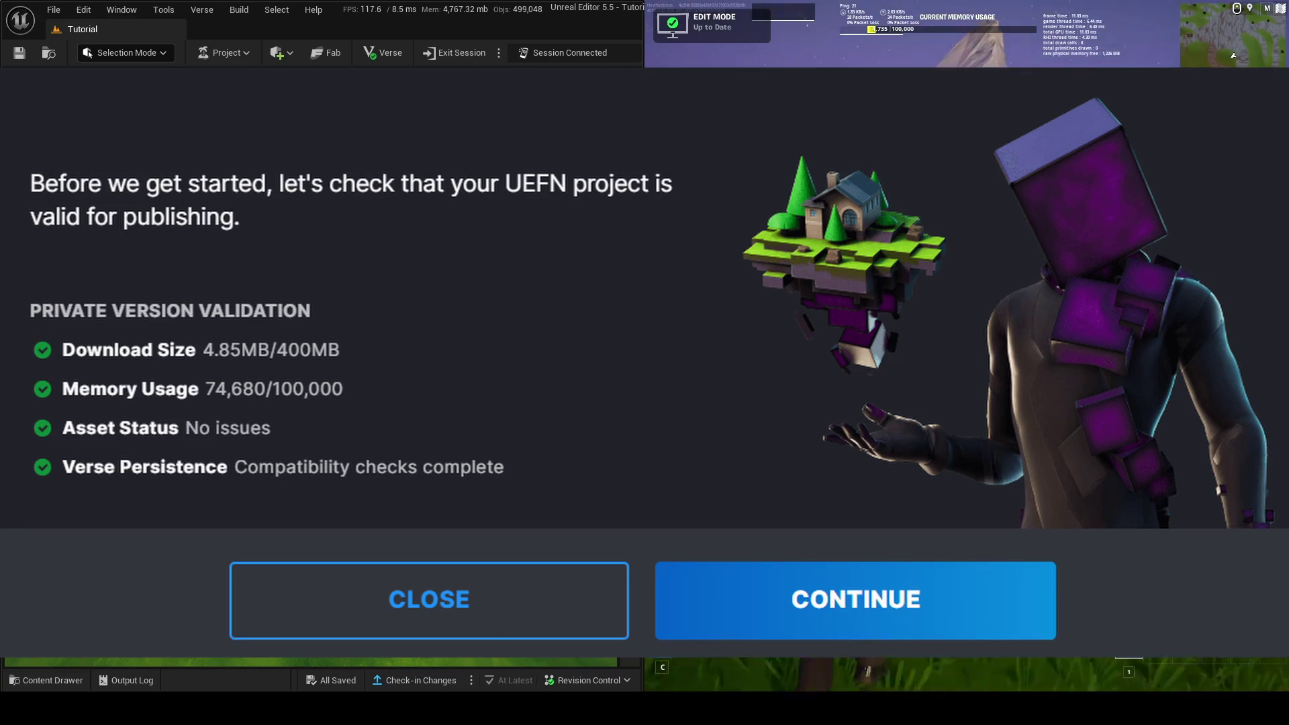
key("w")
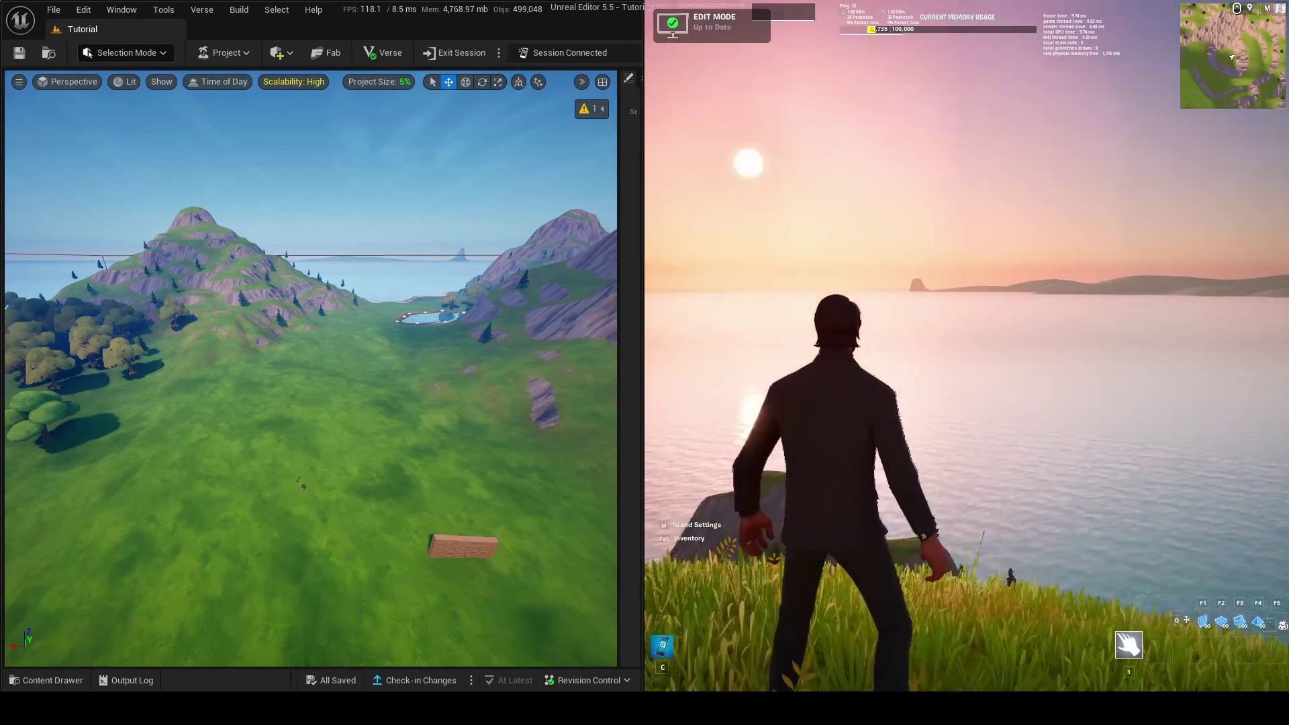
Release control of the game session and launch the project's memory calculation without adding version notes.
key("Escape")
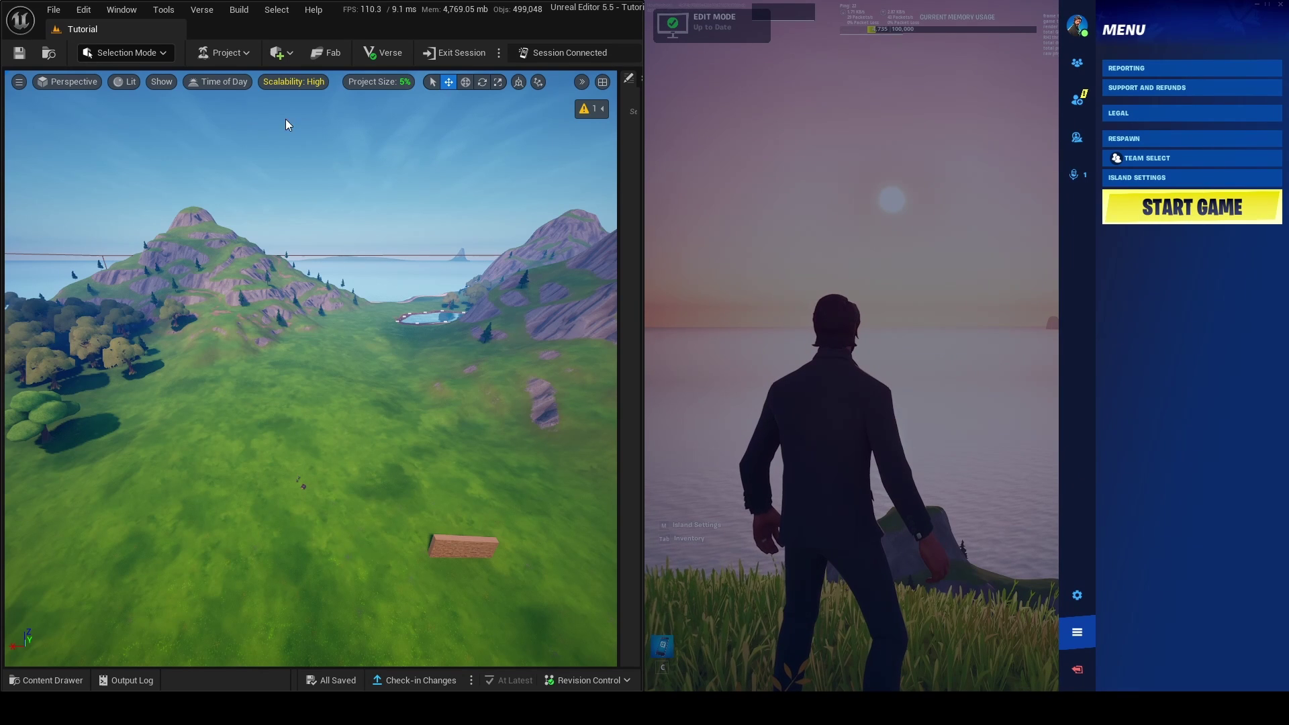
left_click(214, 56)
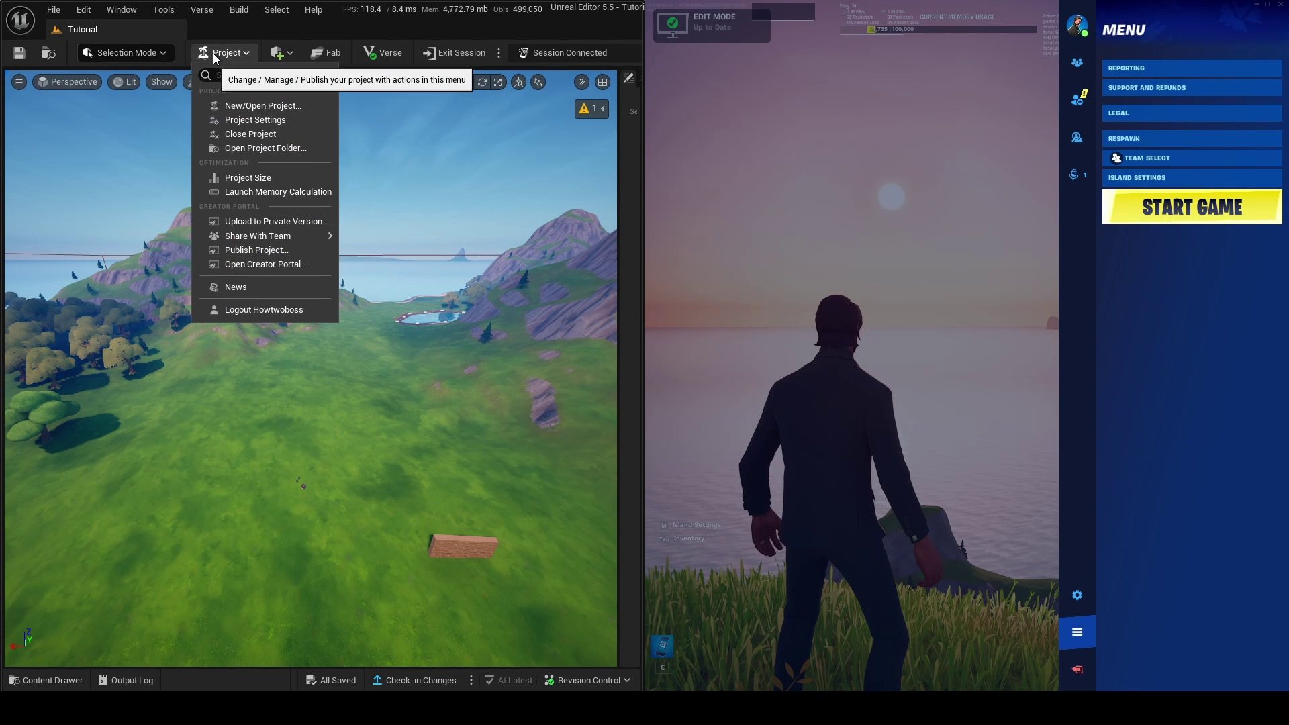
left_click(267, 192)
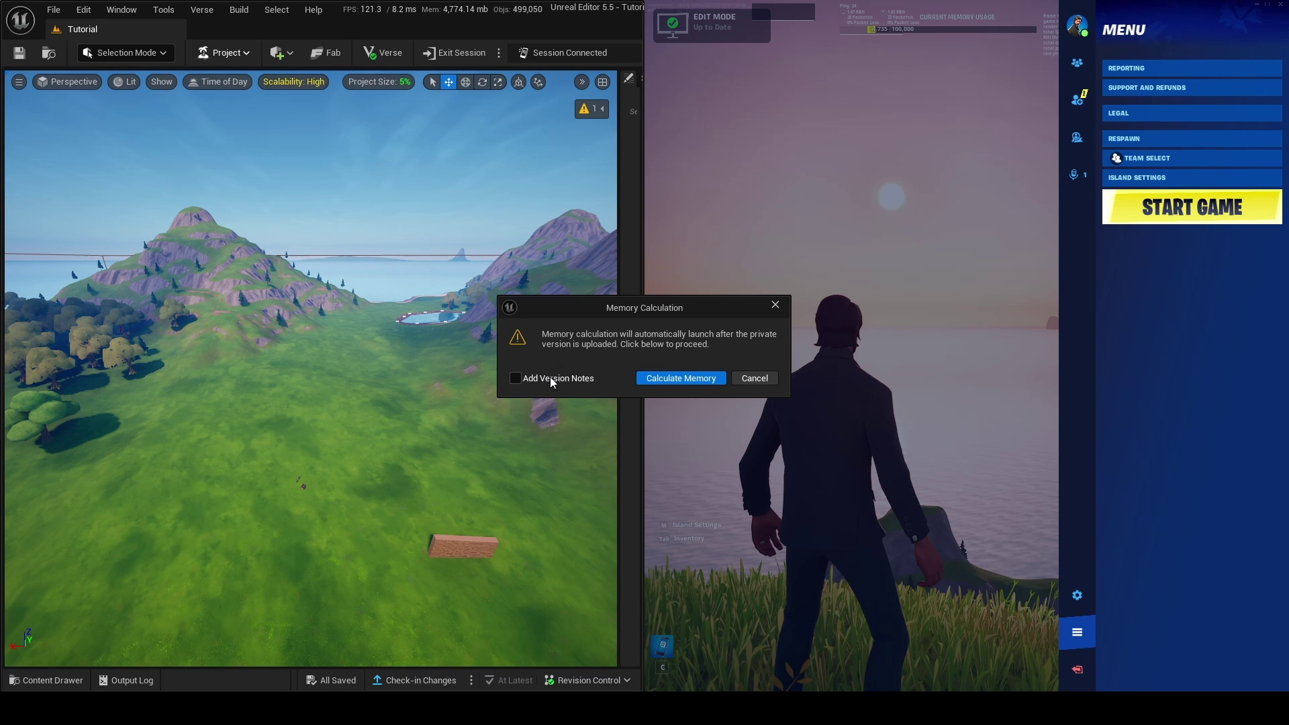
left_click(679, 378)
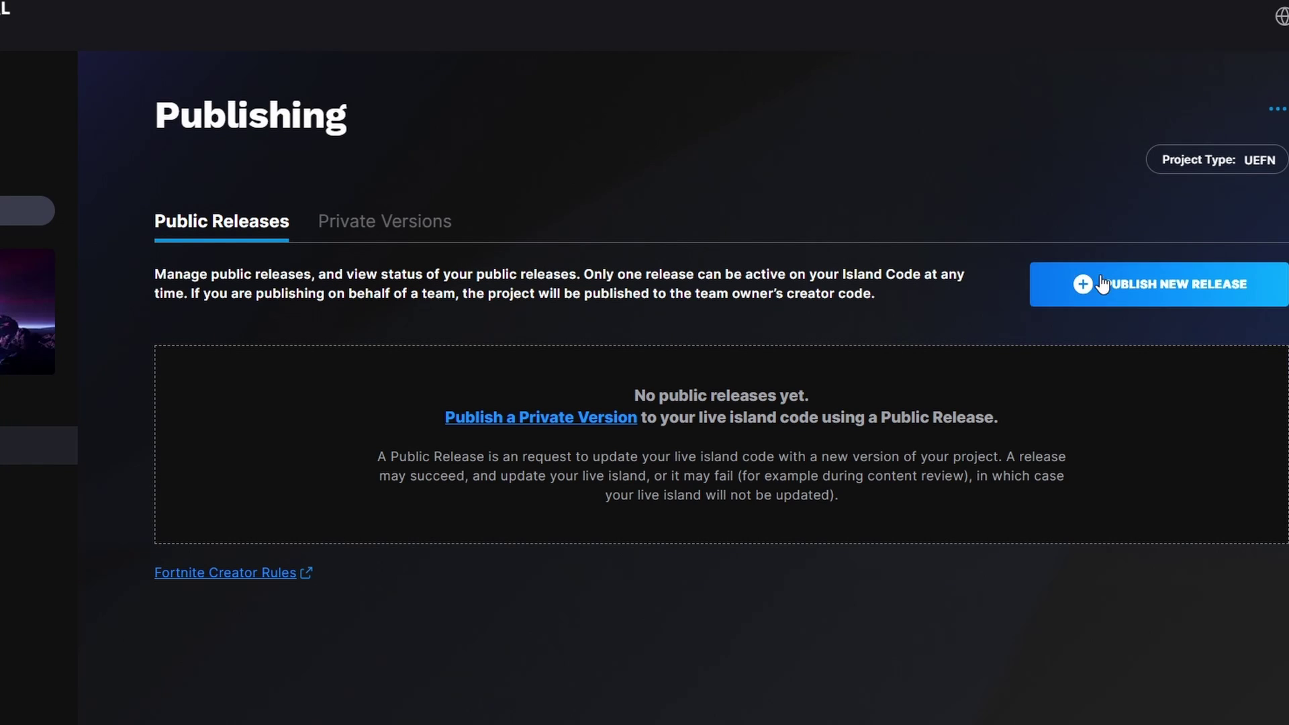
In the Creator Portal, start a new public release and examine the private version validation, including Download Size and Memory Usage.
left_click(1079, 285)
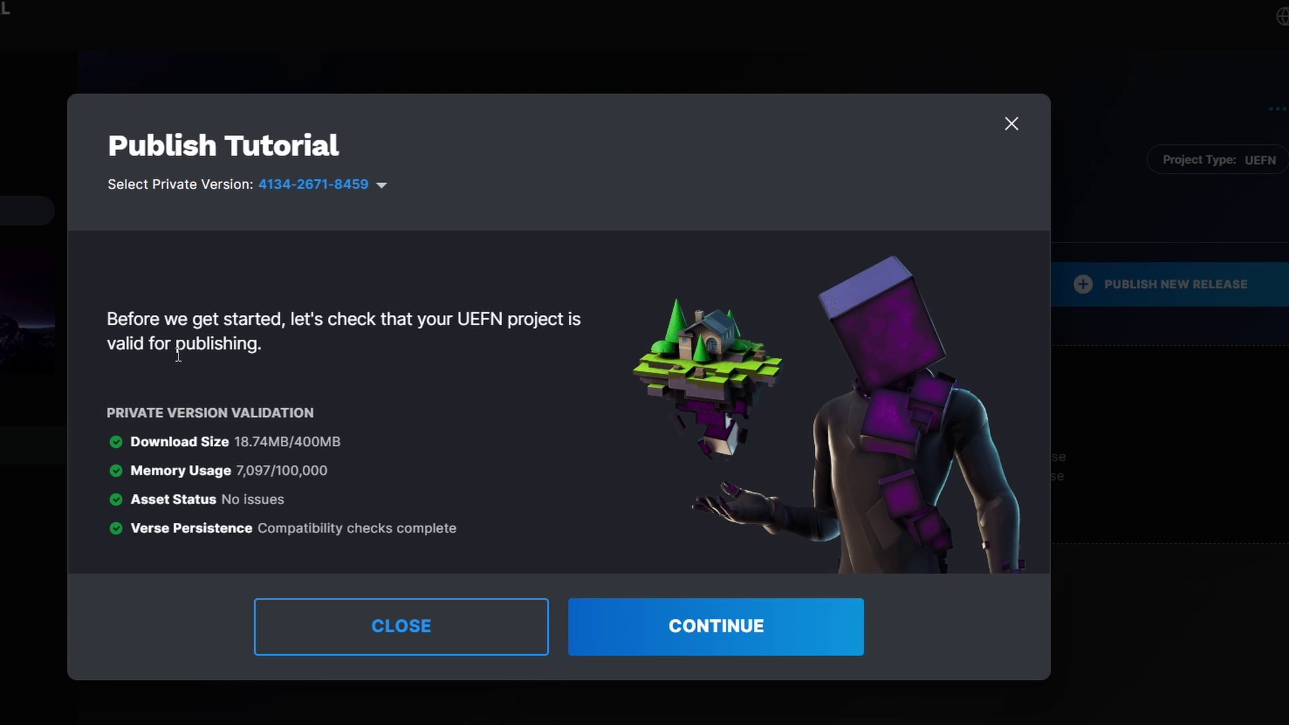
left_click_drag(105, 319, 506, 527)
left_click(506, 526)
left_click(104, 472)
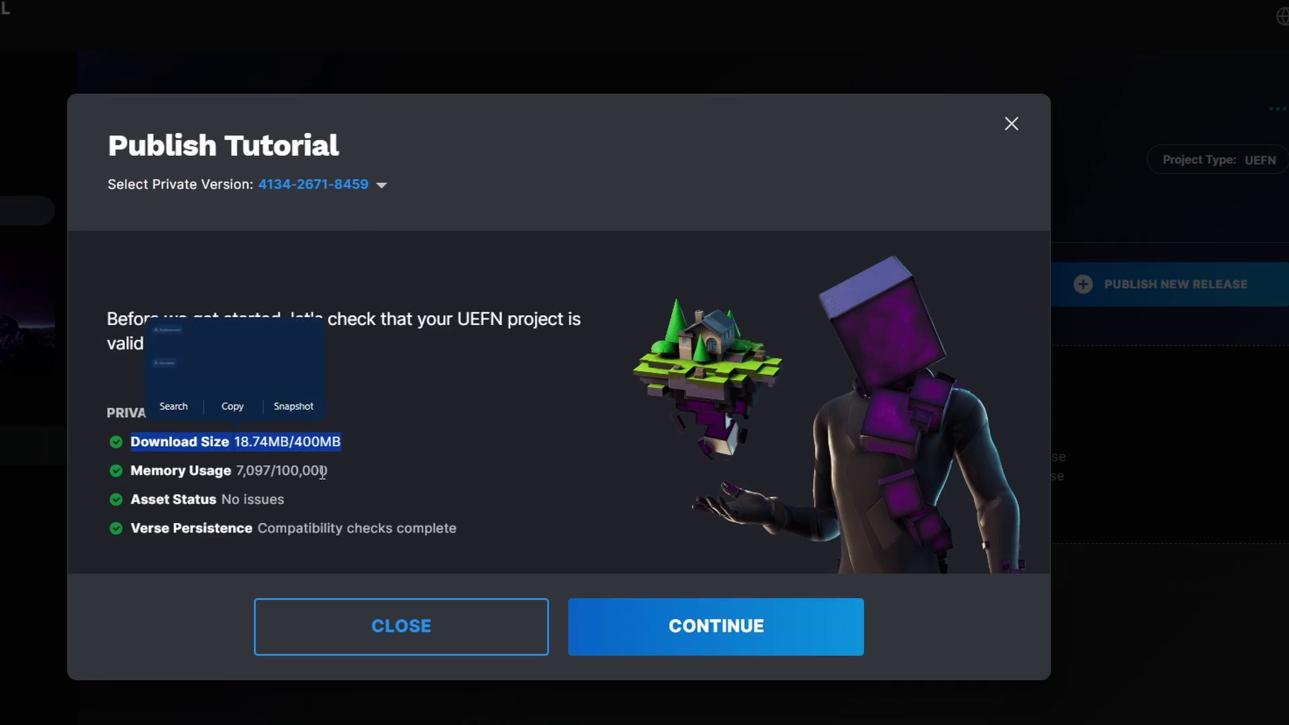